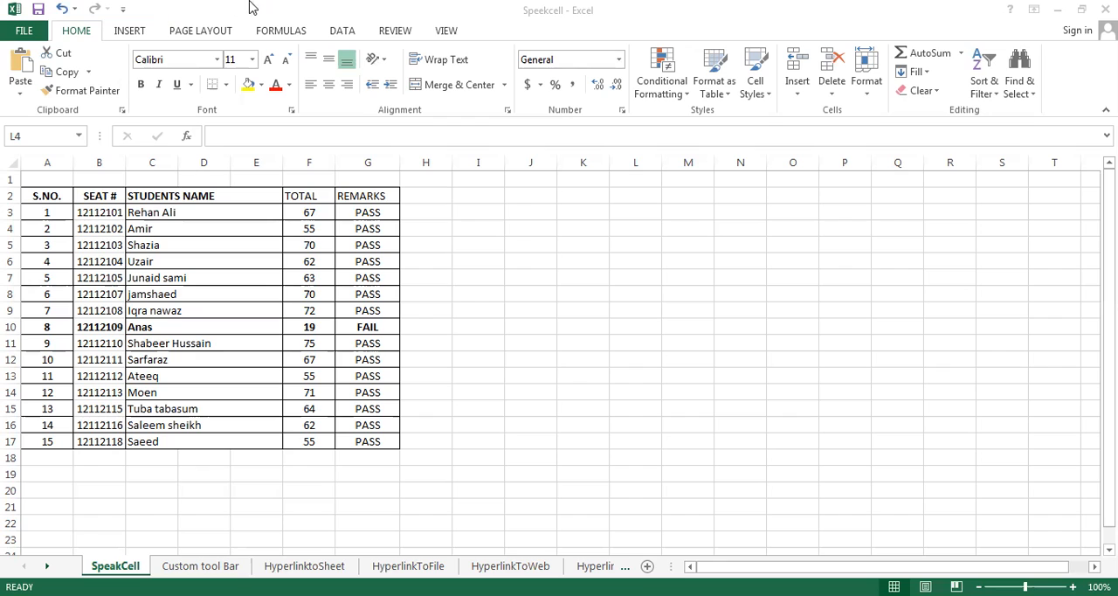
Open the Quick Access Toolbar customization options and list All Commands as the source of available commands
{"action": "left_click", "coordinate": [40, 12]}
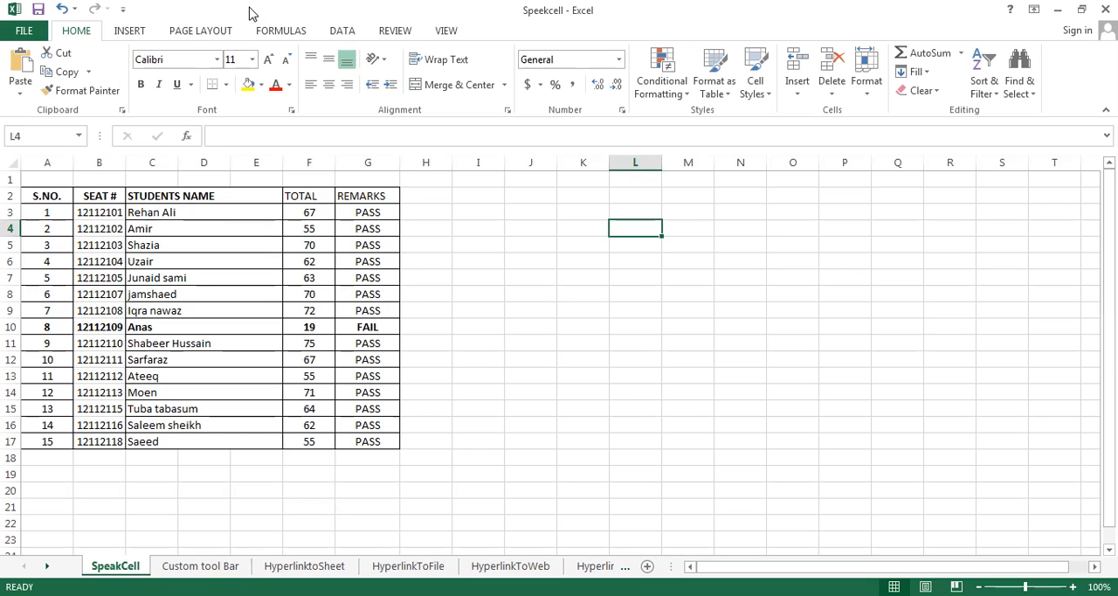
{"action": "left_click", "coordinate": [24, 32]}
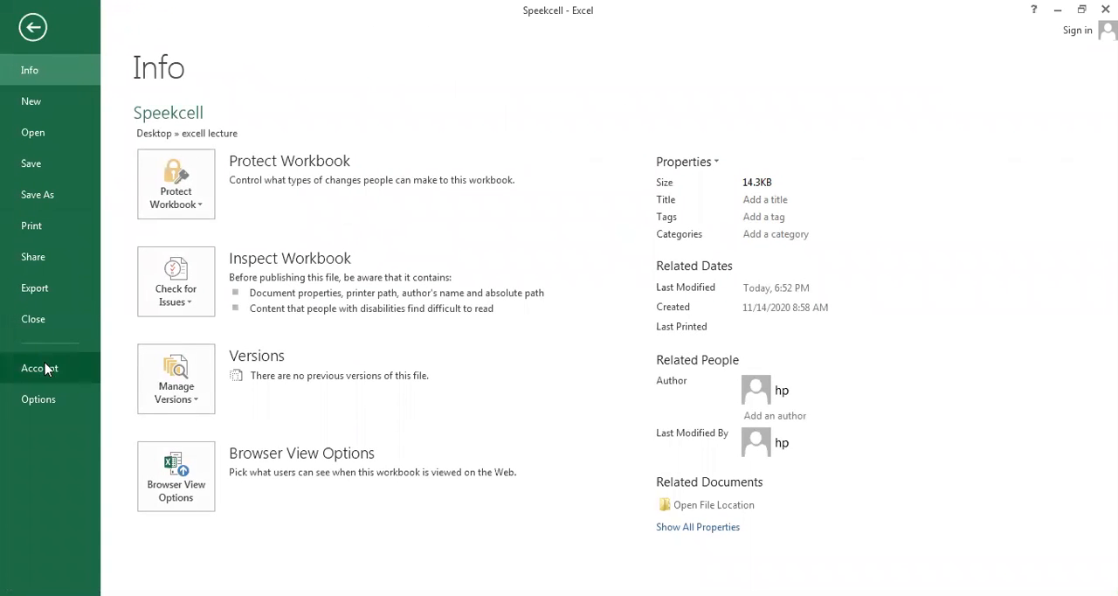
{"action": "left_click", "coordinate": [39, 399]}
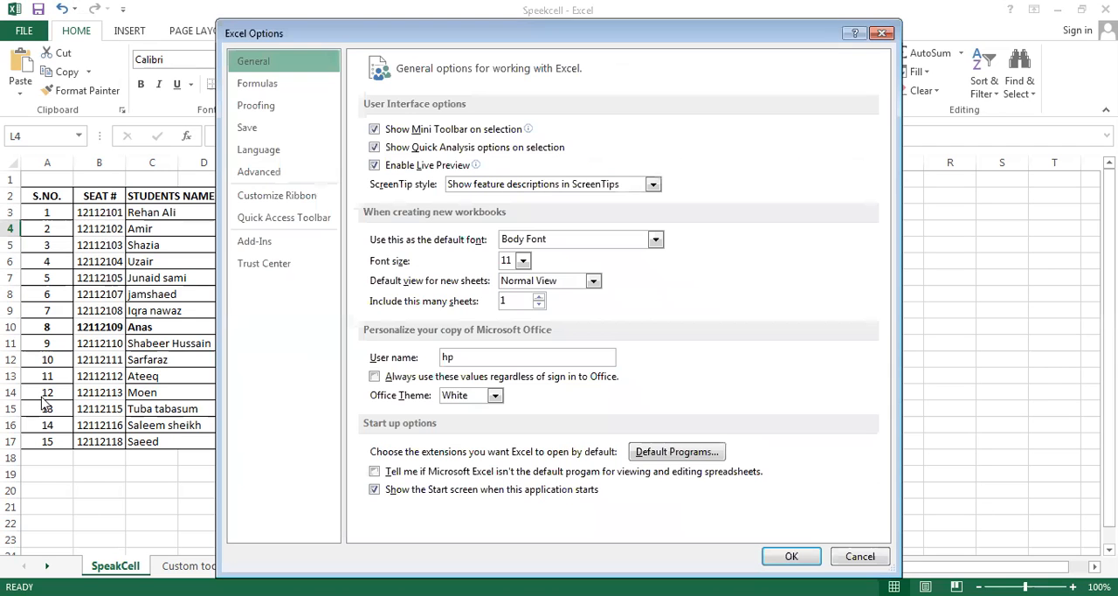
{"action": "left_click", "coordinate": [293, 225]}
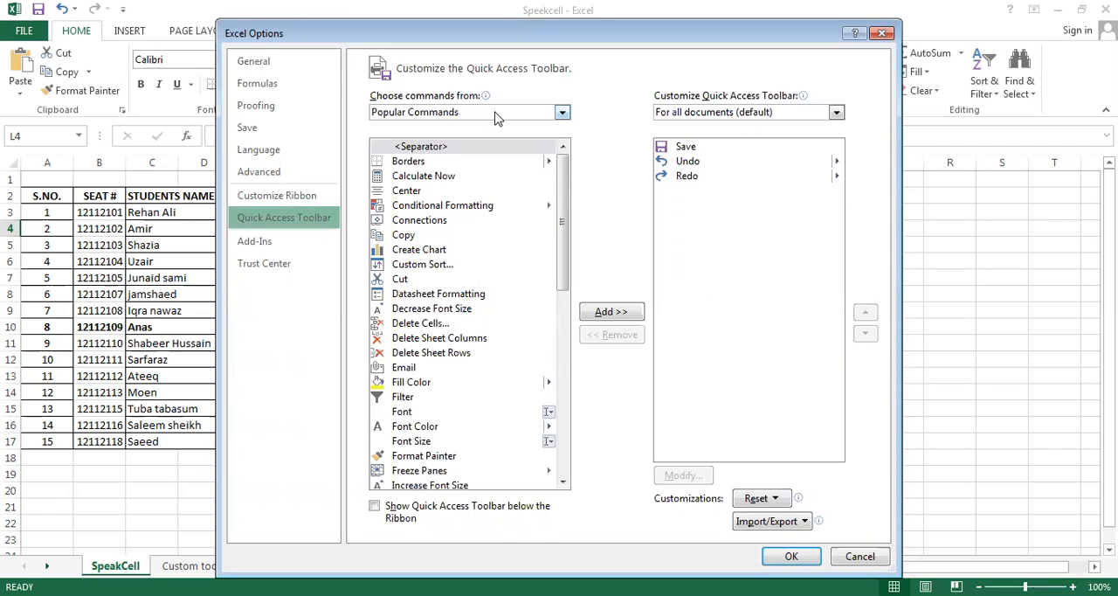
{"action": "left_click", "coordinate": [563, 114]}
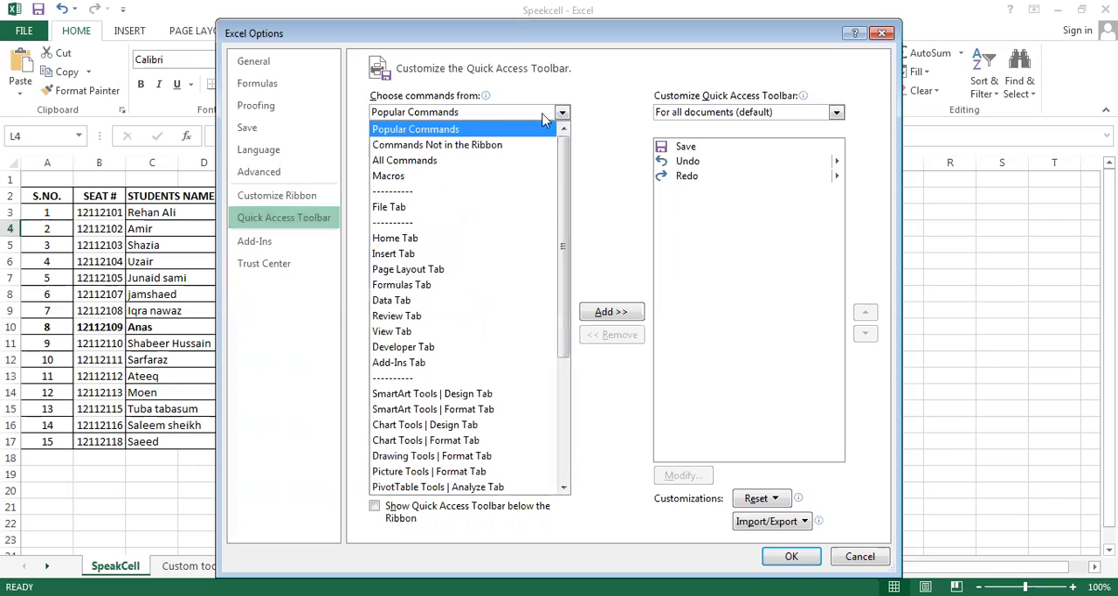
{"action": "left_click", "coordinate": [439, 162]}
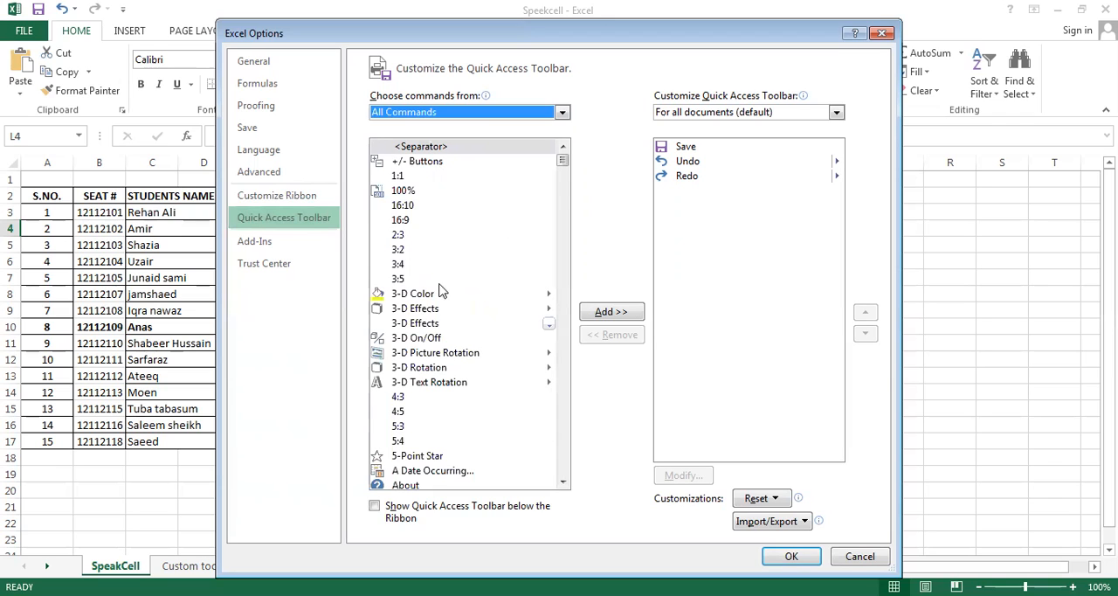
Find the Speak Cells command in the full command list and add it to the Quick Access Toolbar
{"action": "left_click", "coordinate": [563, 439]}
{"action": "left_click_drag", "start_coordinate": [564, 439], "coordinate": [564, 439]}
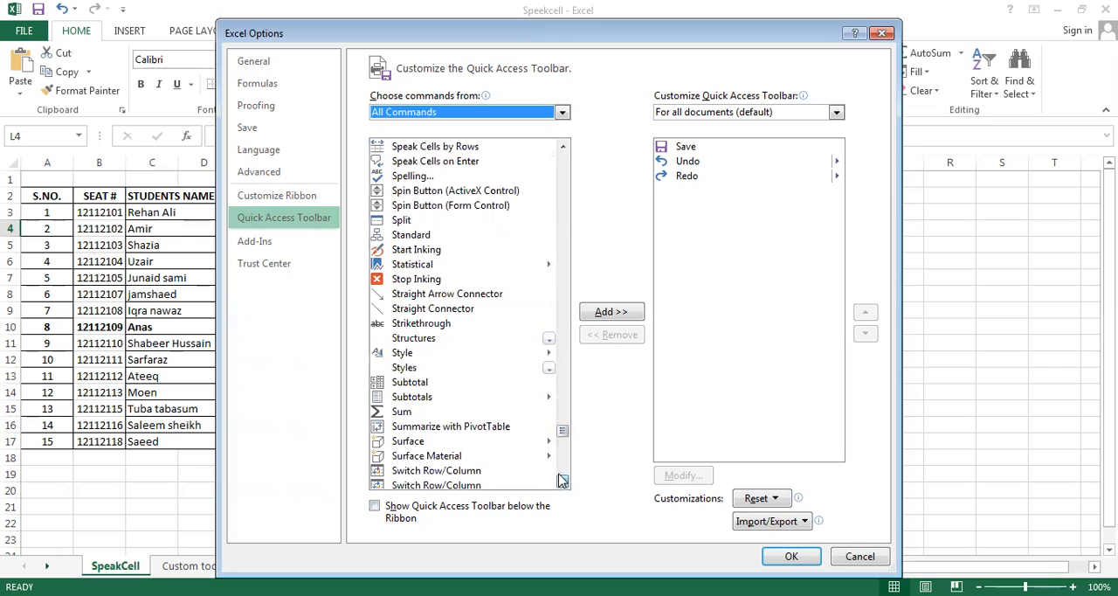
{"action": "left_click_drag", "start_coordinate": [564, 148], "coordinate": [564, 147]}
{"action": "left_click", "coordinate": [564, 148]}
{"action": "left_click", "coordinate": [564, 148]}
{"action": "left_click", "coordinate": [563, 148]}
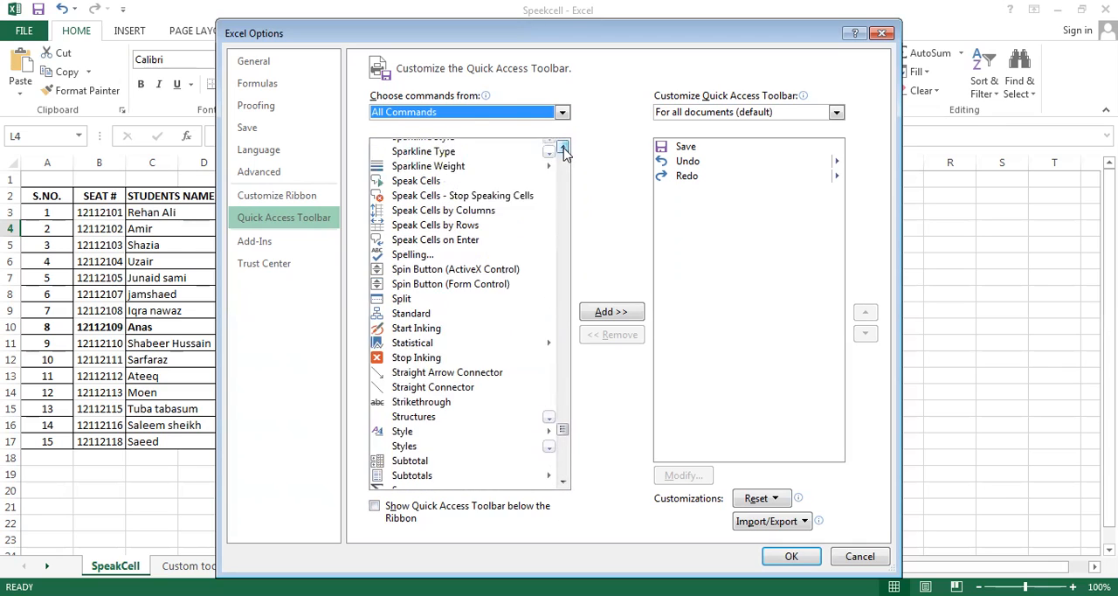
{"action": "left_click", "coordinate": [563, 147]}
{"action": "left_click", "coordinate": [564, 147]}
{"action": "left_click", "coordinate": [564, 147]}
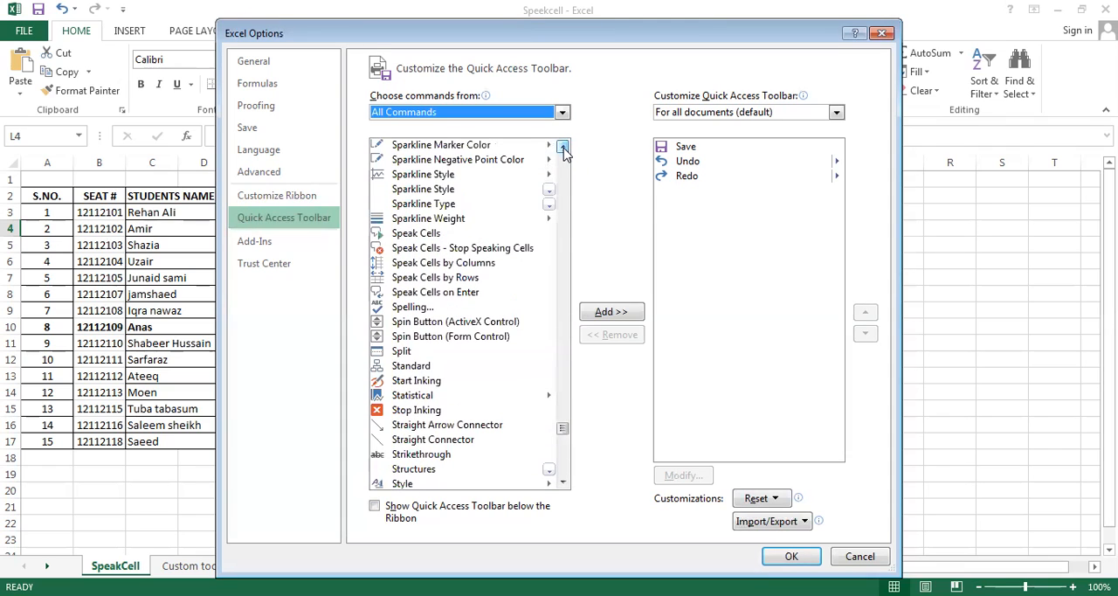
{"action": "left_click", "coordinate": [430, 234]}
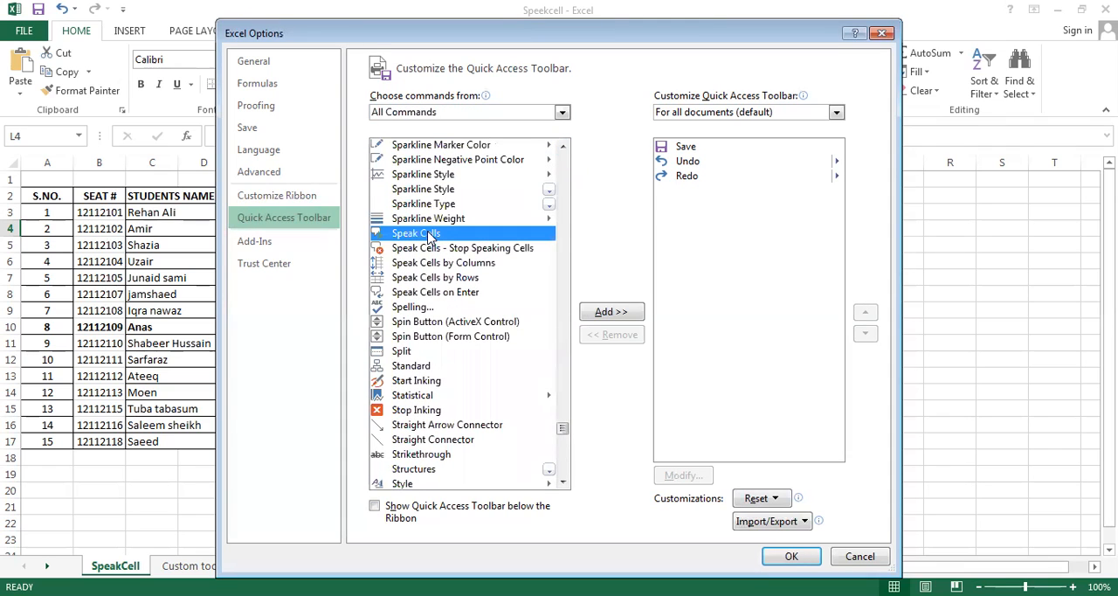
{"action": "left_click", "coordinate": [610, 313]}
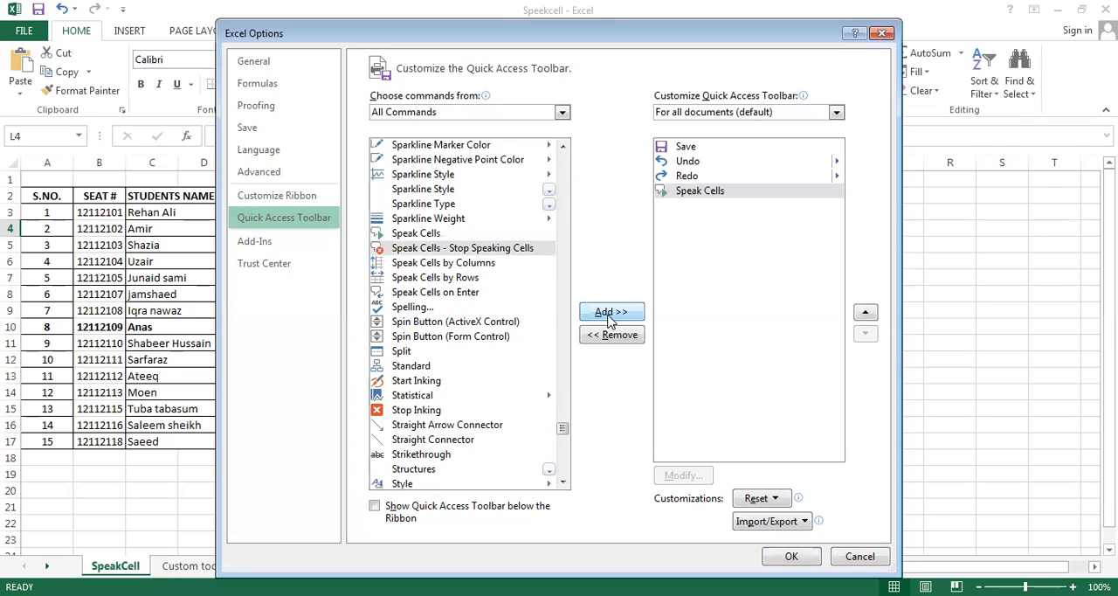
Add Stop Speaking Cells, Speak Cells by Columns, Speak Cells by Rows and Speak Cells on Enter to the Quick Access Toolbar, and apply the customization
{"action": "left_click", "coordinate": [610, 312]}
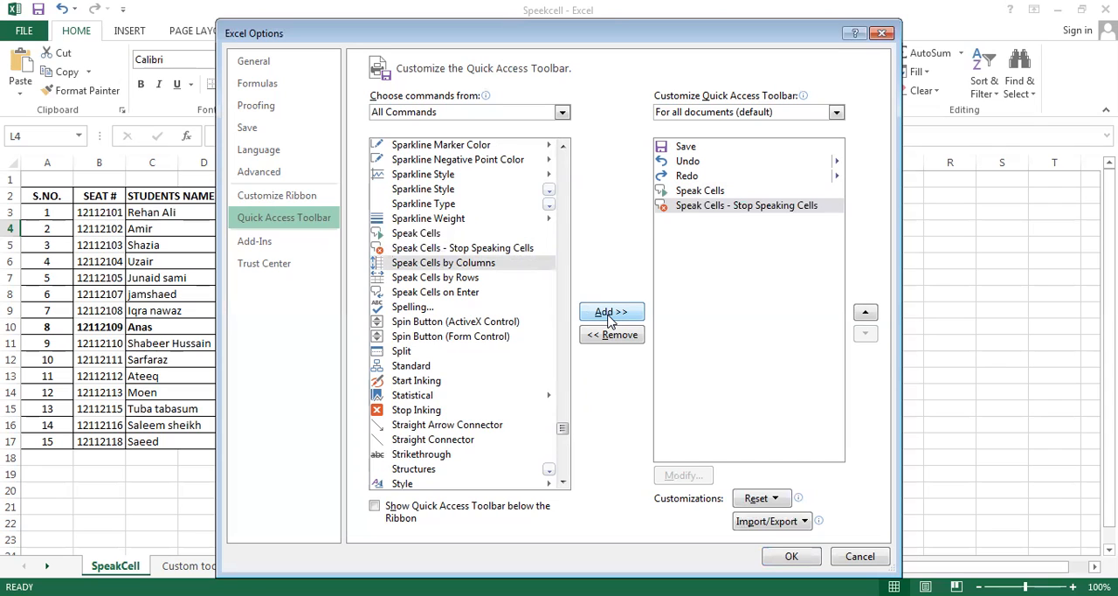
{"action": "left_click", "coordinate": [609, 314]}
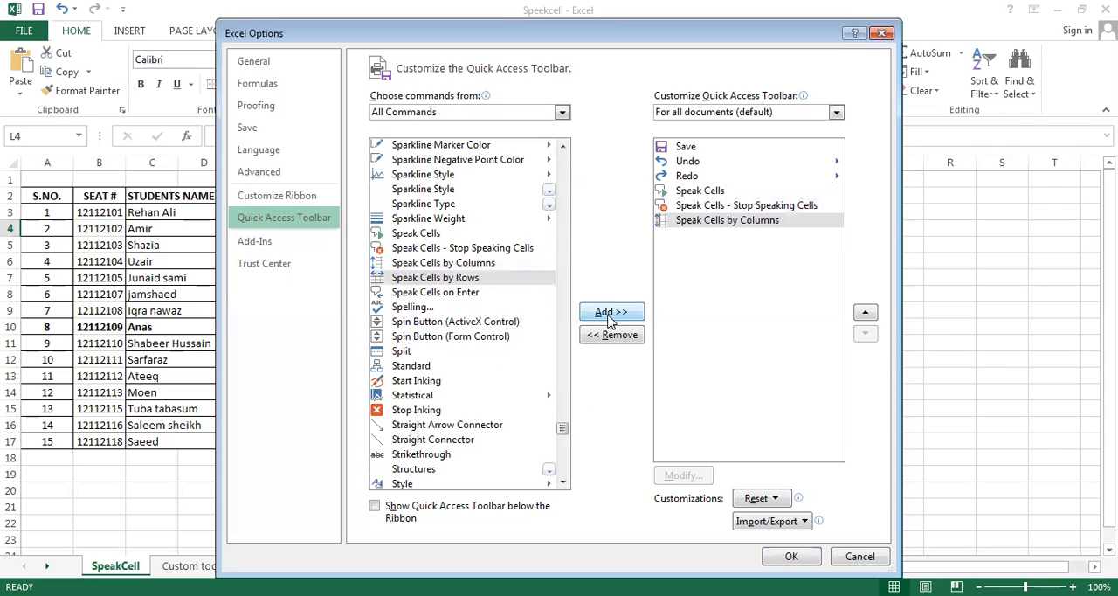
{"action": "left_click", "coordinate": [610, 315]}
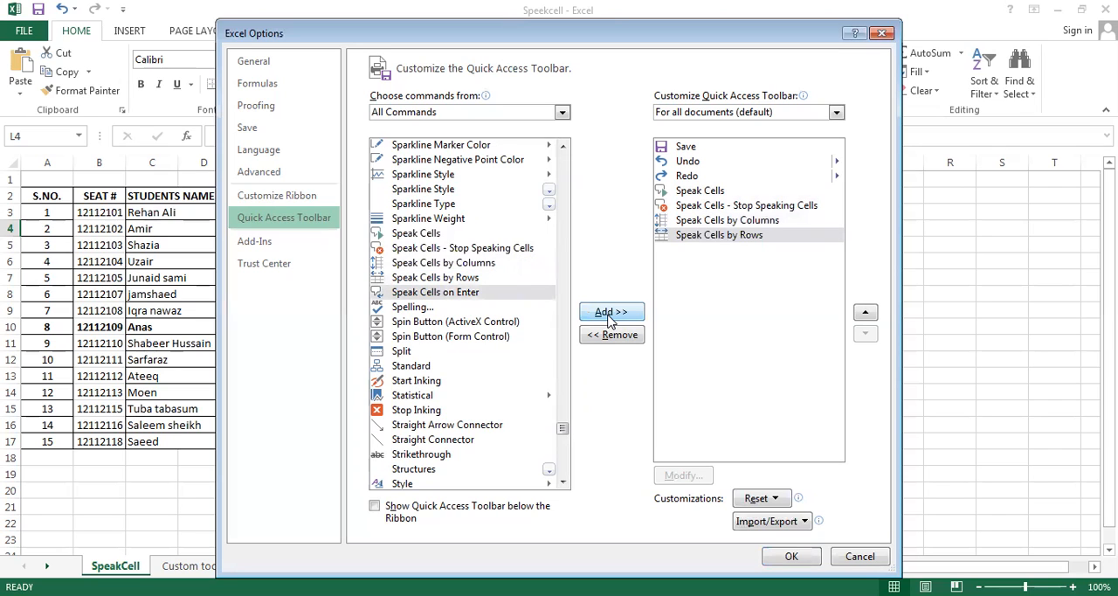
{"action": "left_click", "coordinate": [610, 315]}
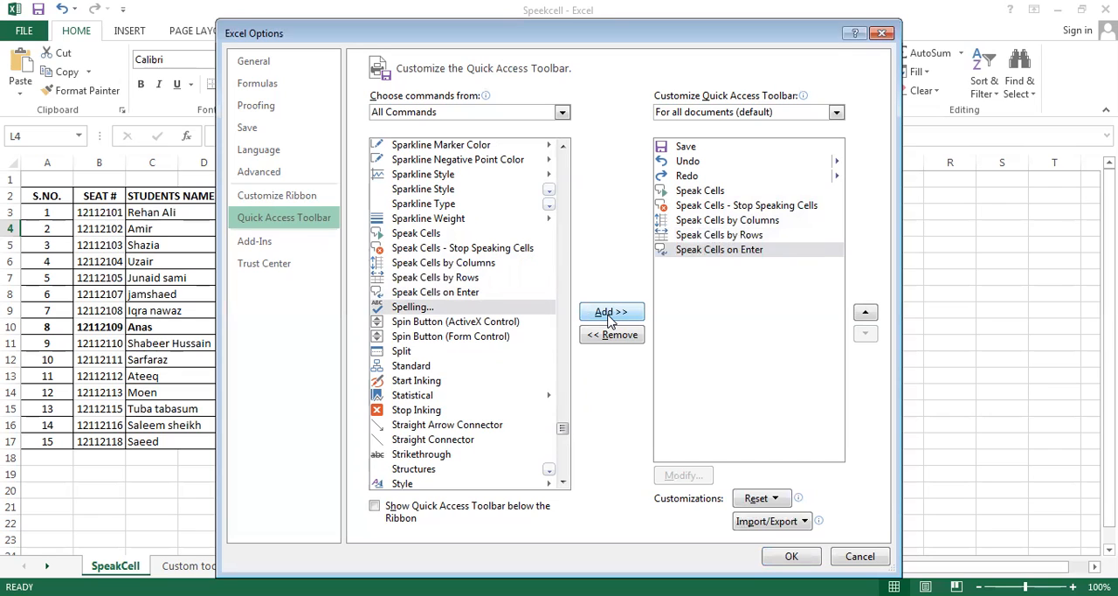
{"action": "left_click", "coordinate": [795, 556]}
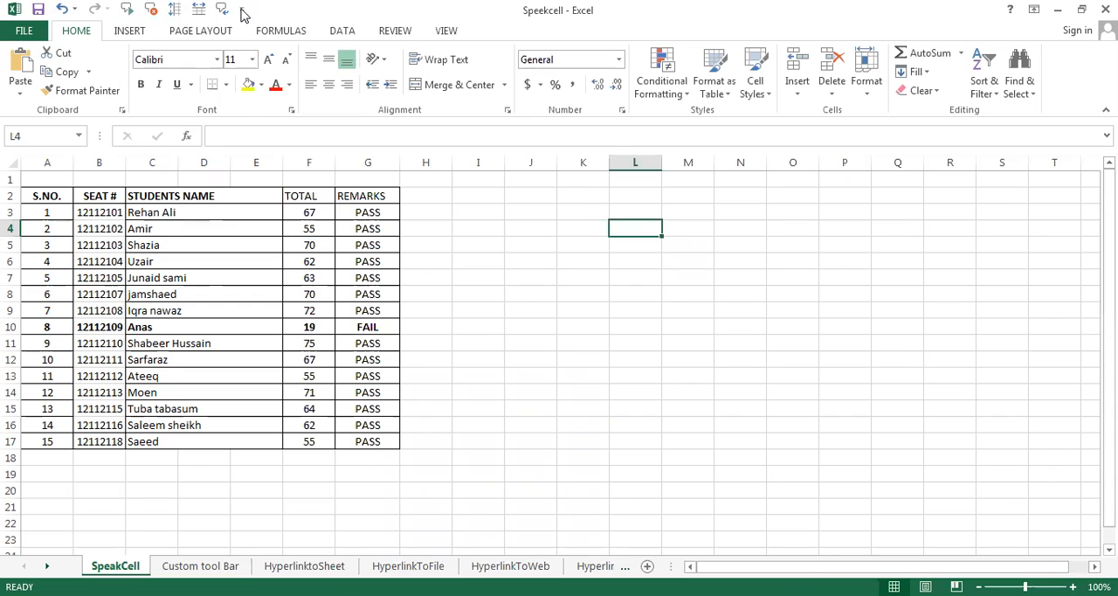
Enter "car" in cell K7 and have that cell read aloud with Speak Cells
{"action": "left_click", "coordinate": [560, 280]}
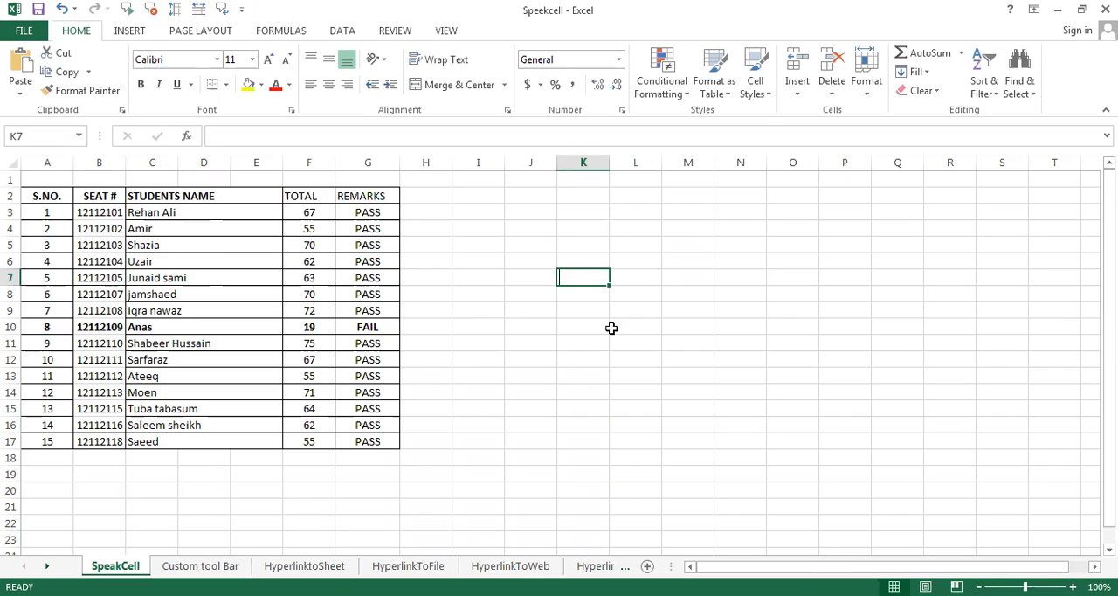
{"action": "type", "text": "car"}
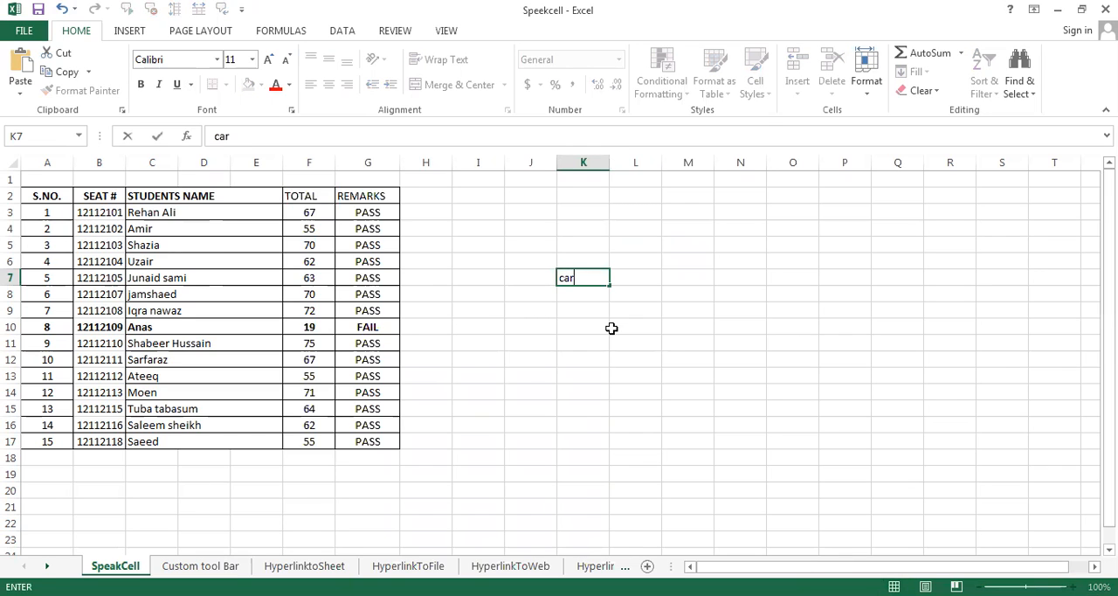
{"action": "left_click", "coordinate": [612, 328]}
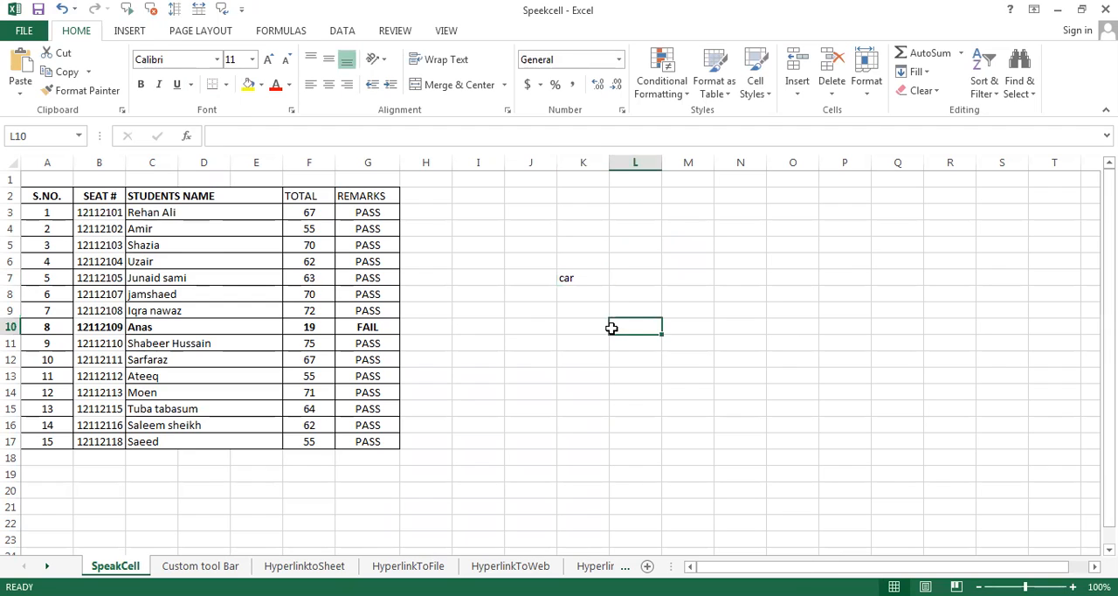
{"action": "left_click", "coordinate": [569, 283]}
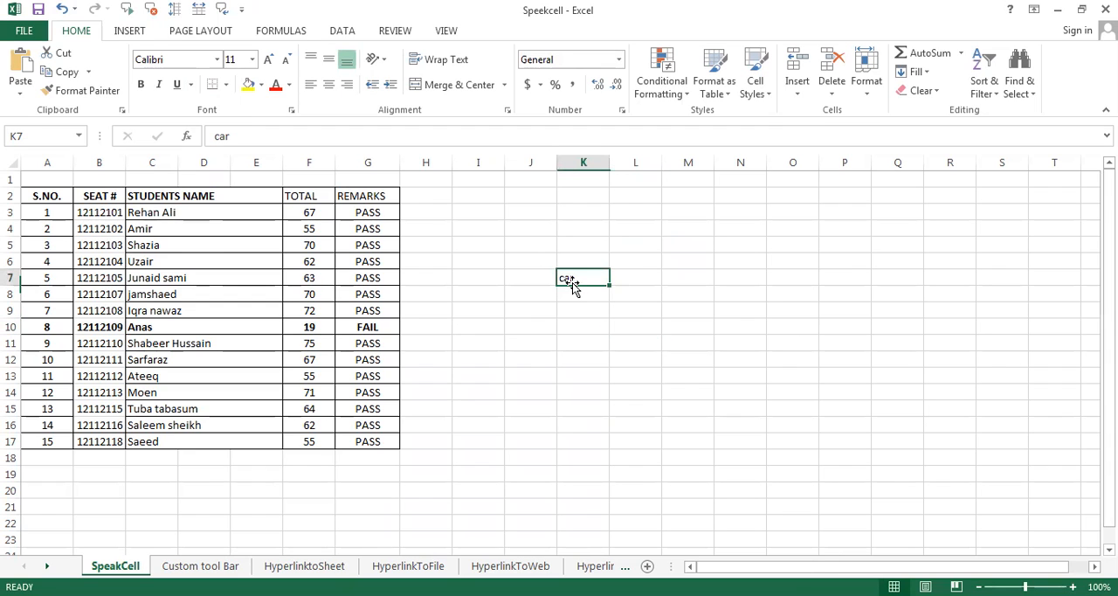
{"action": "left_click", "coordinate": [127, 11]}
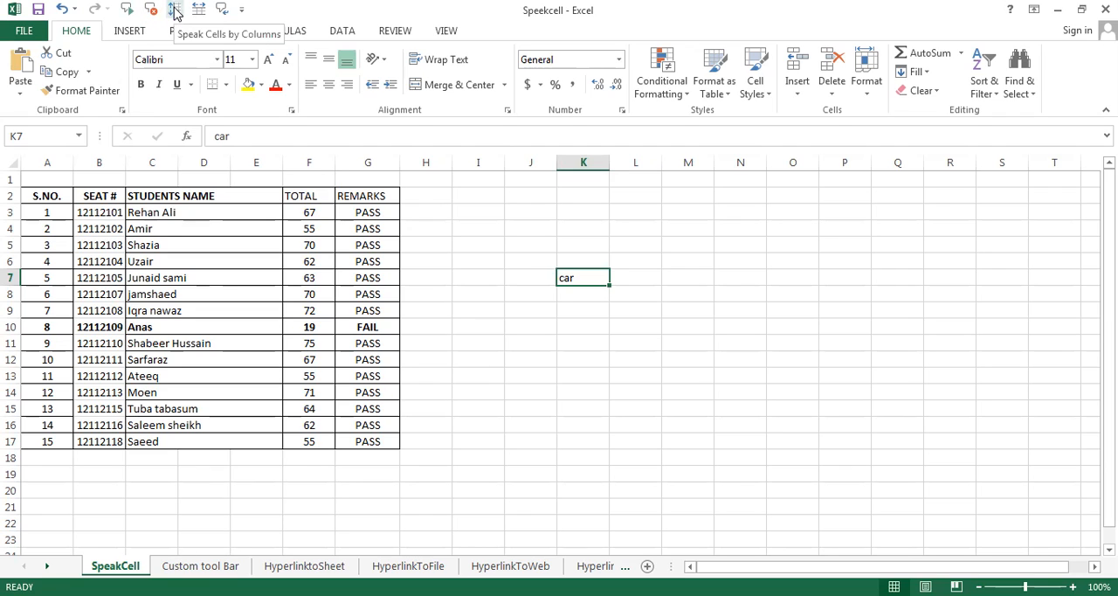
Turn on Speak Cells on Enter, clear cell K7 and enter "car" in it again
{"action": "left_click", "coordinate": [221, 12]}
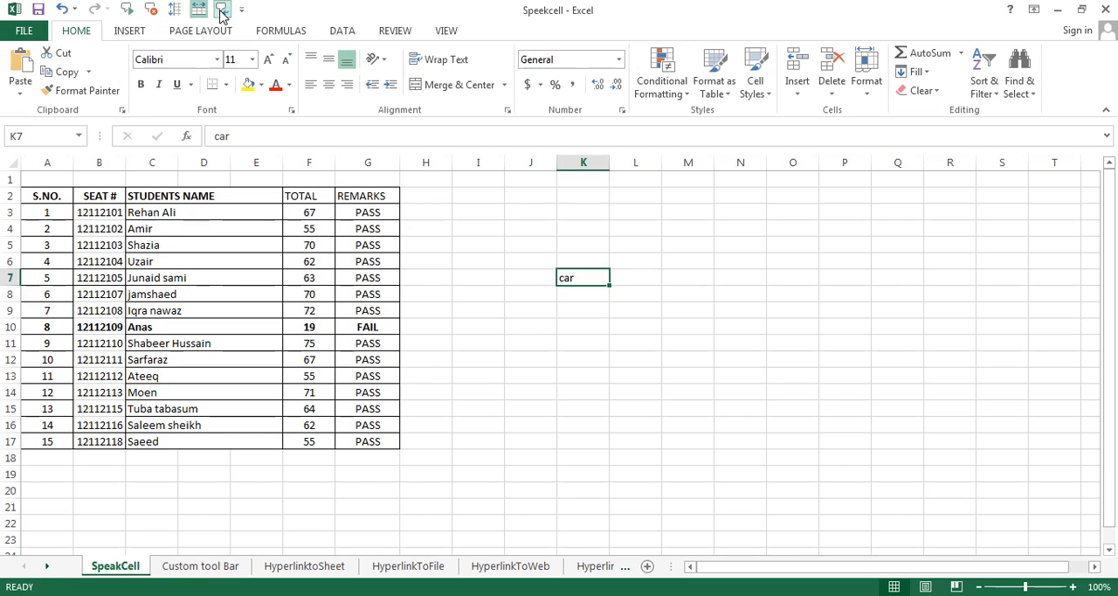
{"action": "left_click", "coordinate": [222, 9]}
{"action": "left_click", "coordinate": [556, 346]}
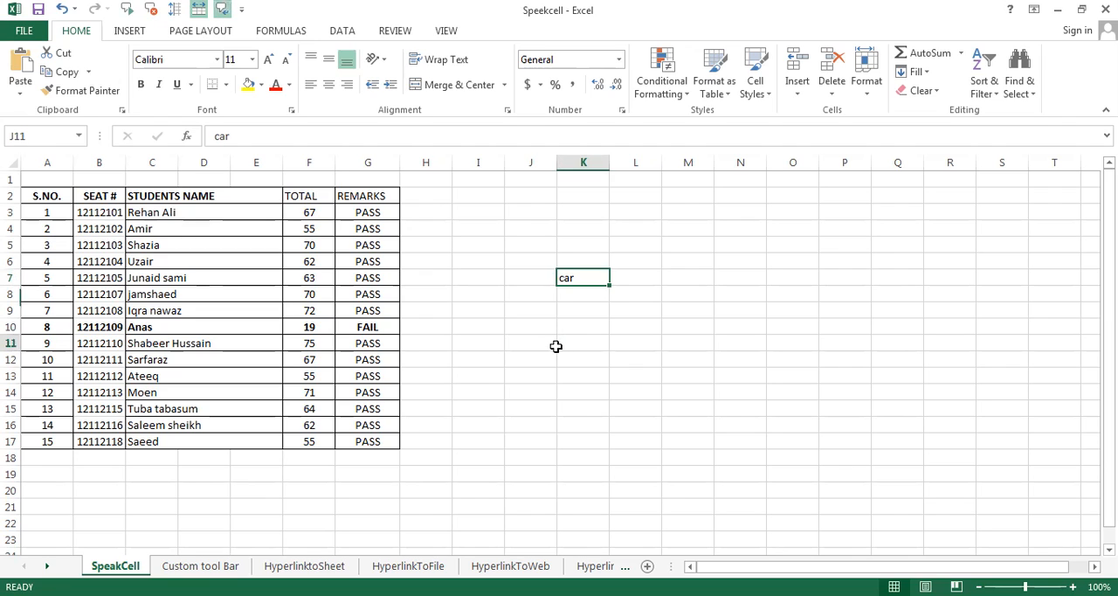
{"action": "left_click", "coordinate": [580, 280]}
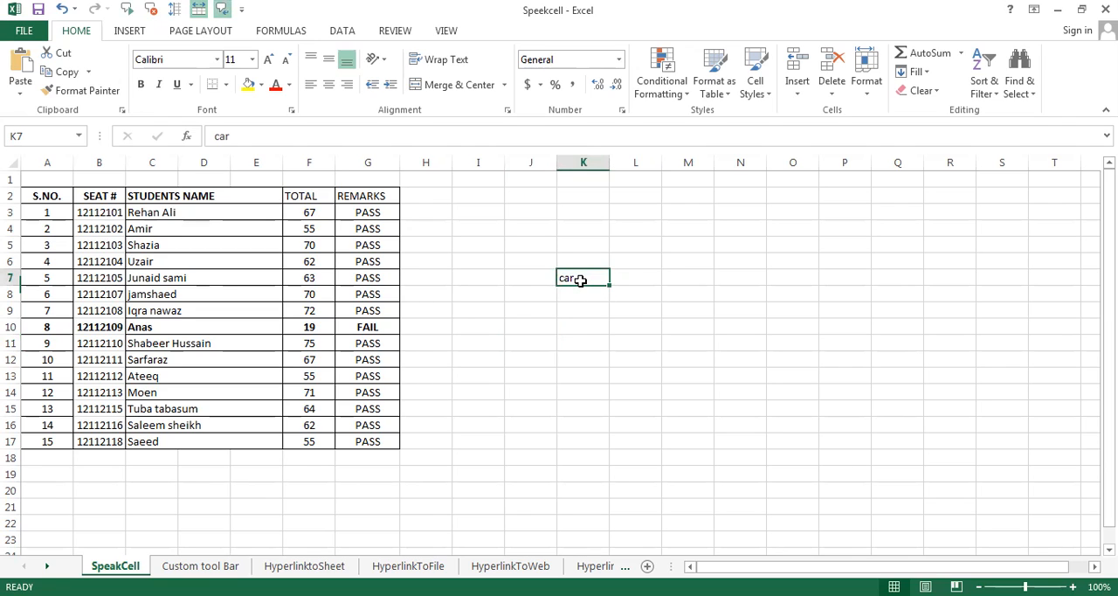
{"action": "key", "text": "Delete"}
{"action": "type", "text": "car"}
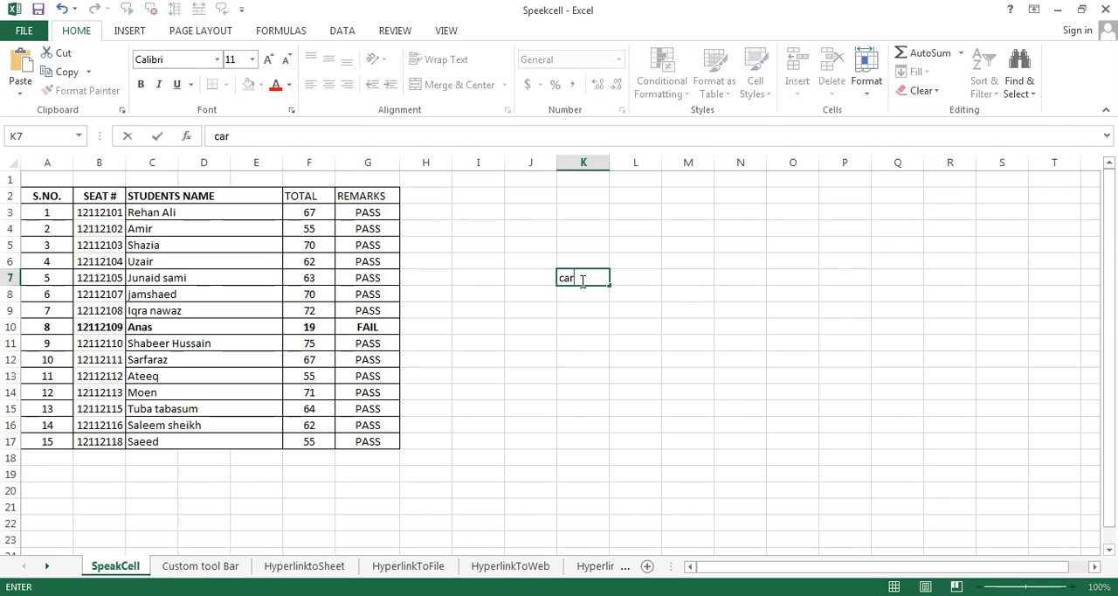
{"action": "key", "text": "Return"}
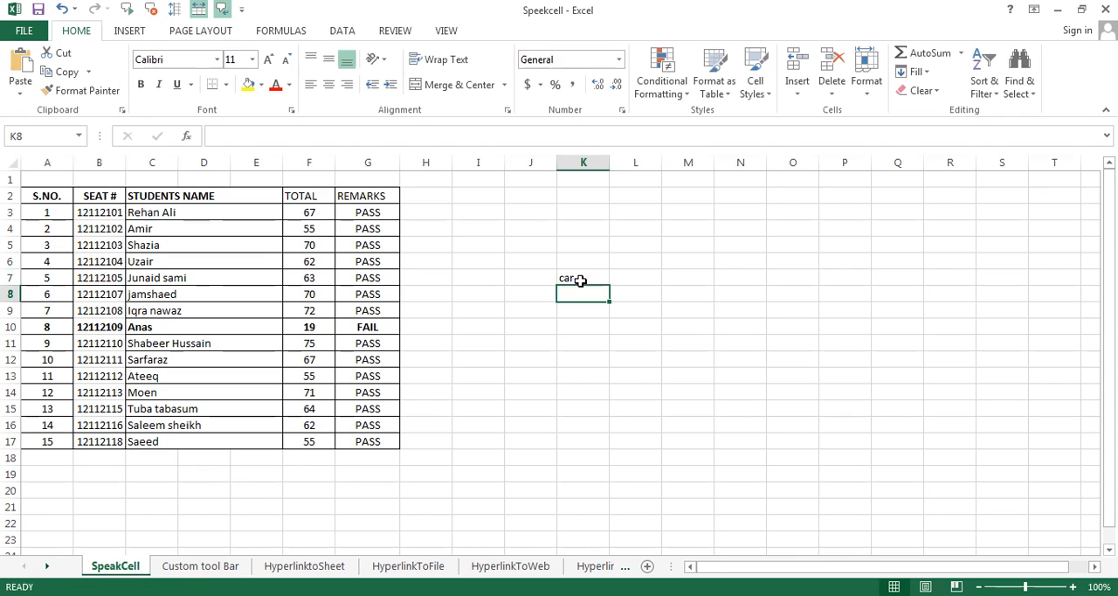
Enter 12 in cell K8 and 456 in cell K9 to have each value spoken on entry
{"action": "type", "text": "12"}
{"action": "key", "text": "Return"}
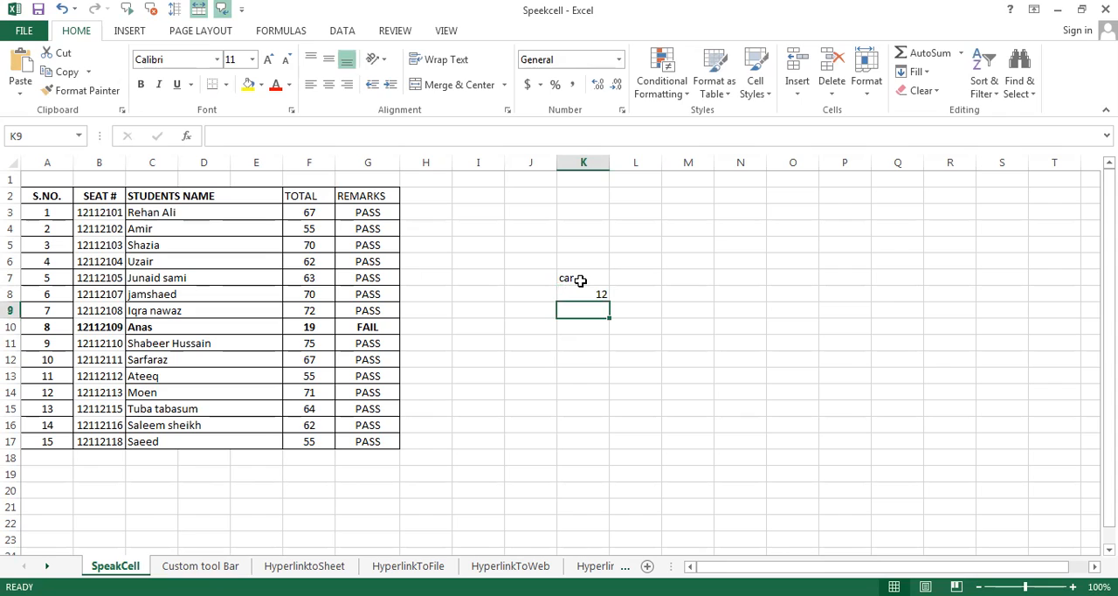
{"action": "type", "text": "456"}
{"action": "key", "text": "Return"}
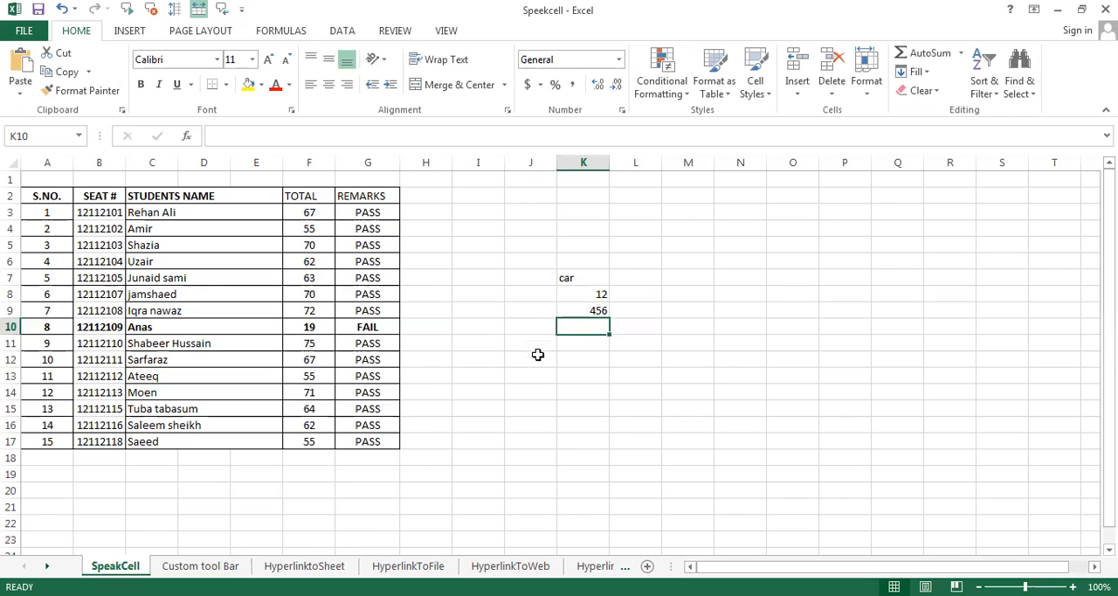
Enter 34 in cell K12 with Speak Cells on Enter turned off
{"action": "left_click", "coordinate": [576, 362]}
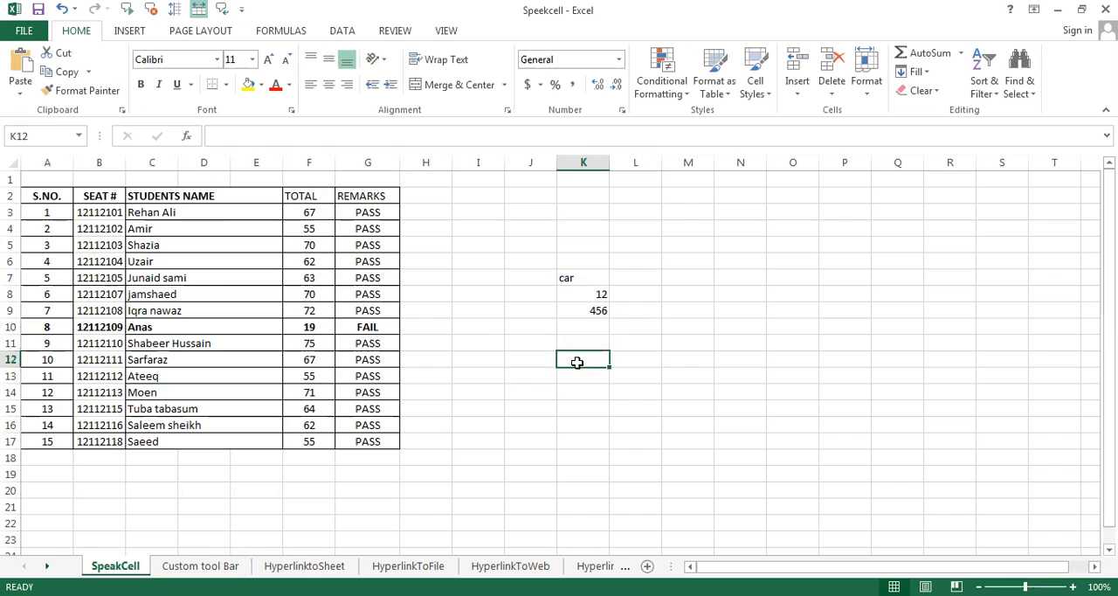
{"action": "type", "text": "34"}
{"action": "key", "text": "Return"}
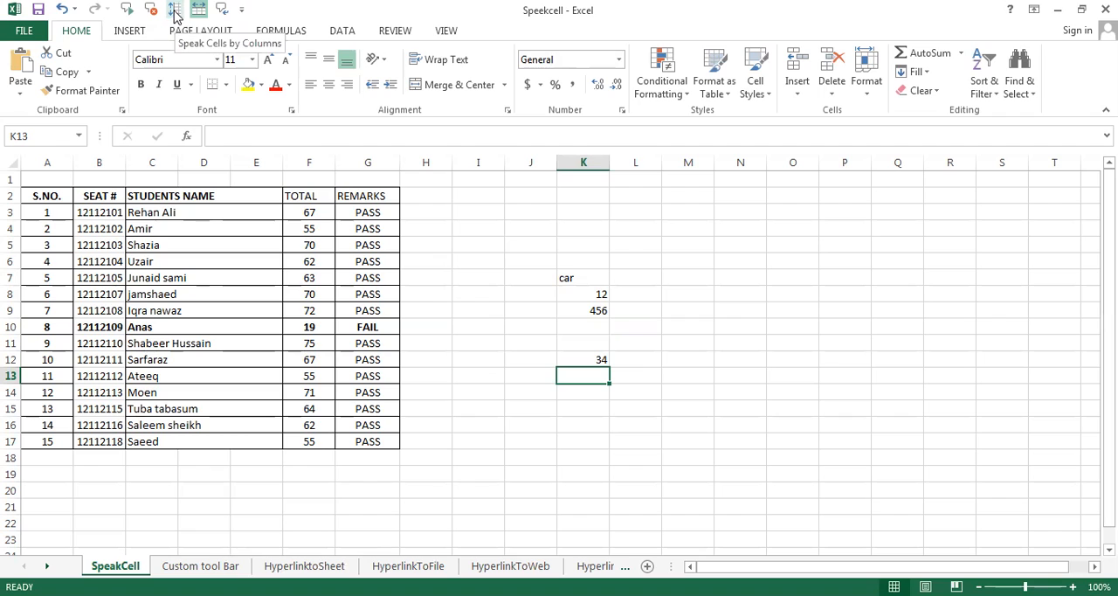
Read the student results table aloud by rows starting from cell F3, stop the speech and deselect the table
{"action": "left_click", "coordinate": [321, 213]}
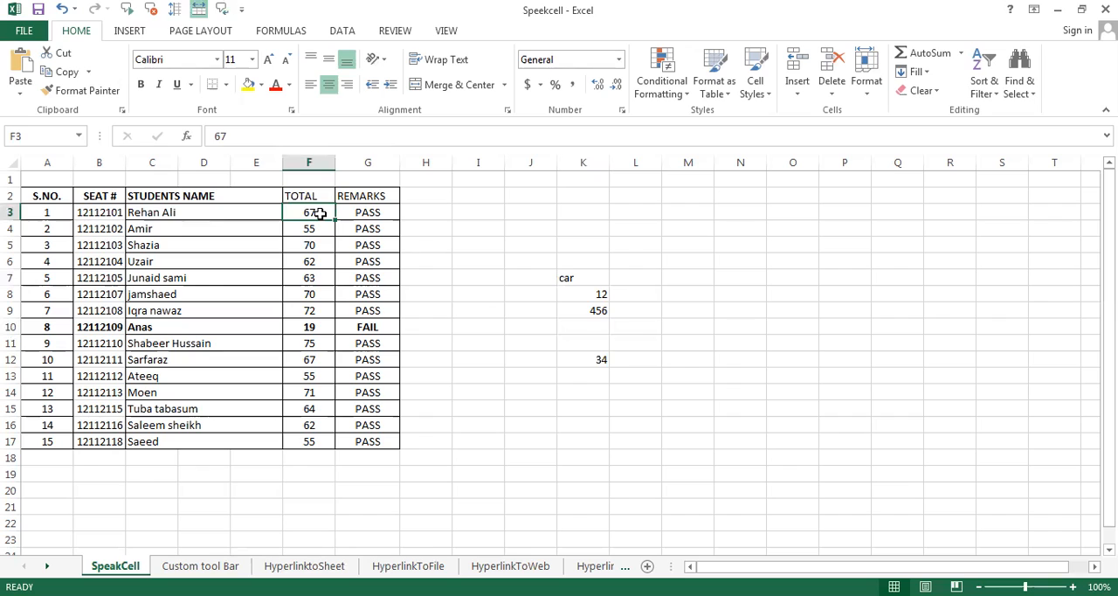
{"action": "left_click", "coordinate": [126, 14]}
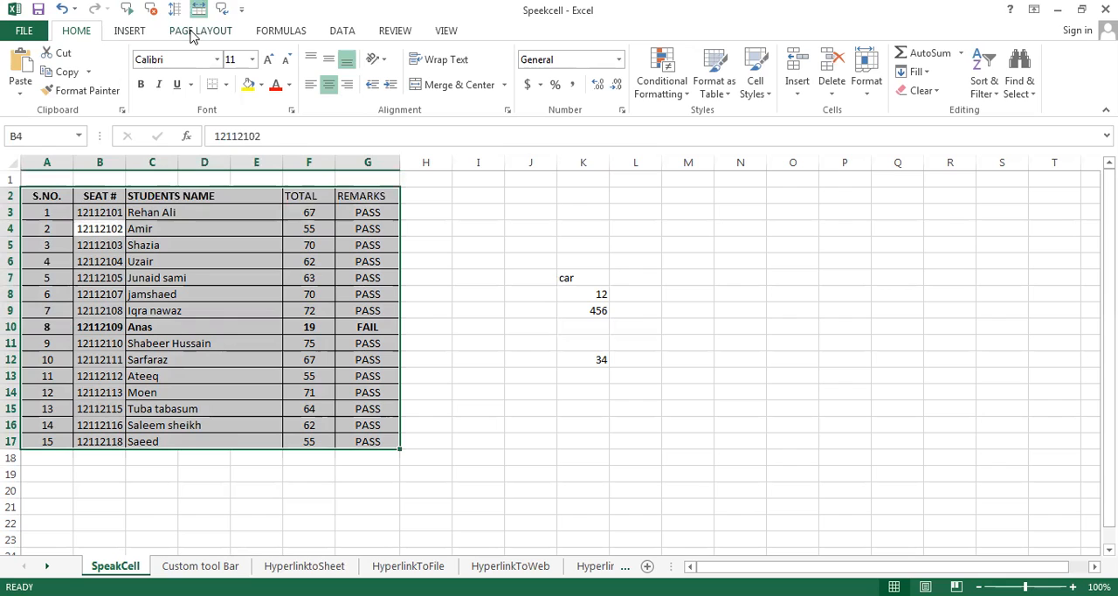
{"action": "left_click", "coordinate": [152, 12]}
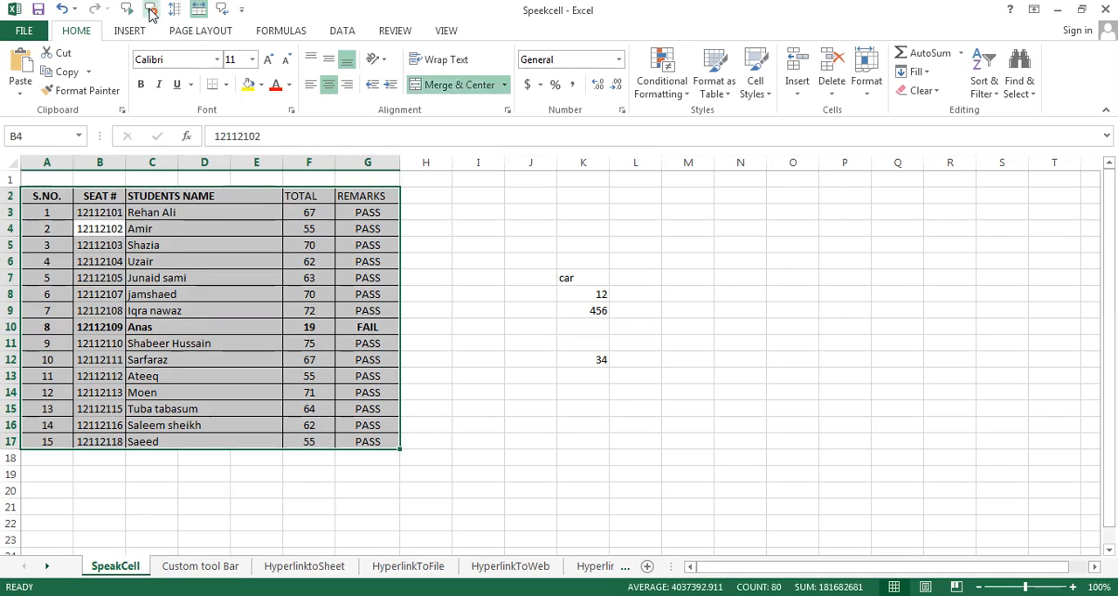
{"action": "left_click", "coordinate": [442, 308]}
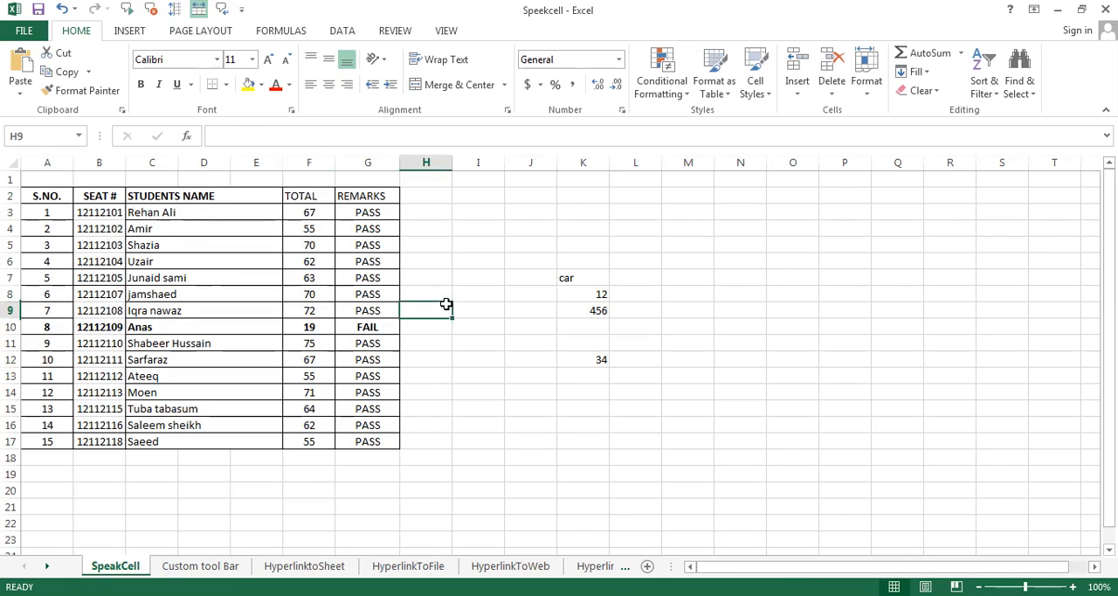
Read the student results table aloud by columns starting from cell F3 and deselect the table
{"action": "left_click", "coordinate": [298, 210]}
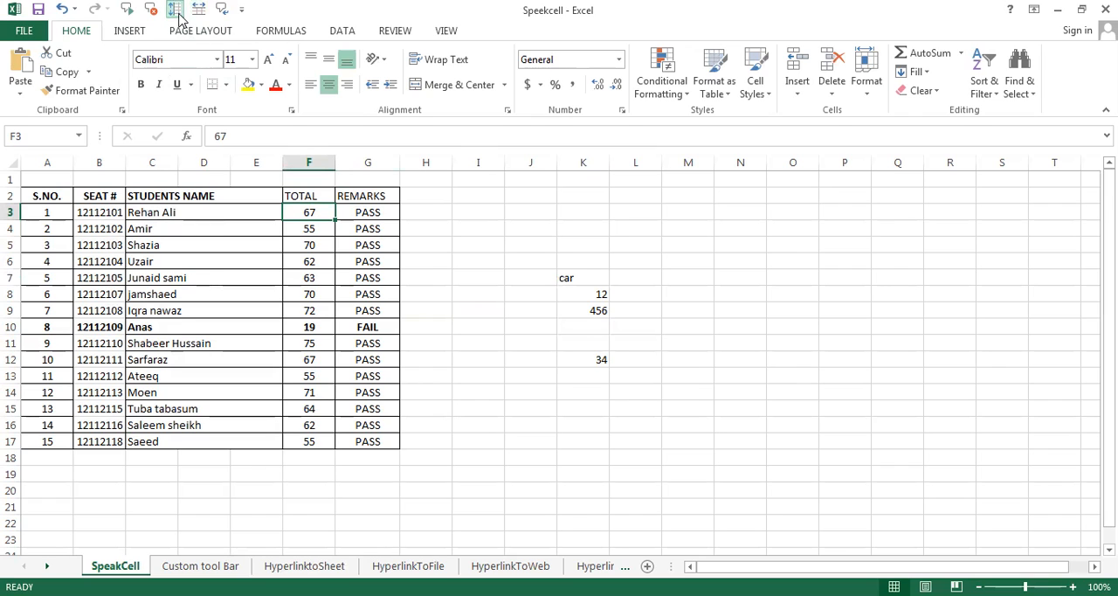
{"action": "left_click", "coordinate": [126, 13]}
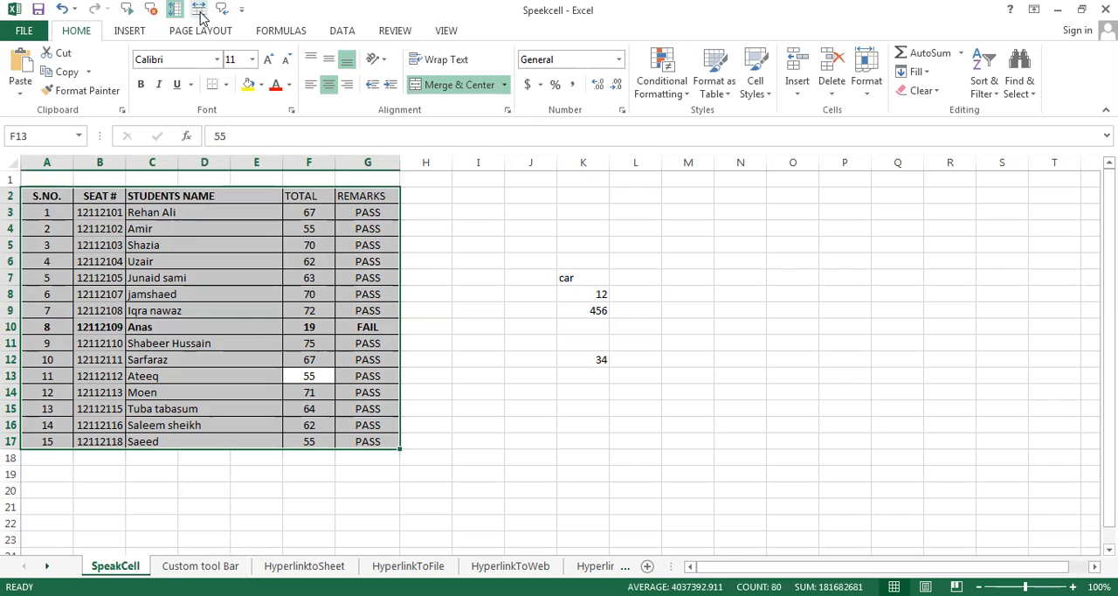
{"action": "left_click", "coordinate": [475, 254]}
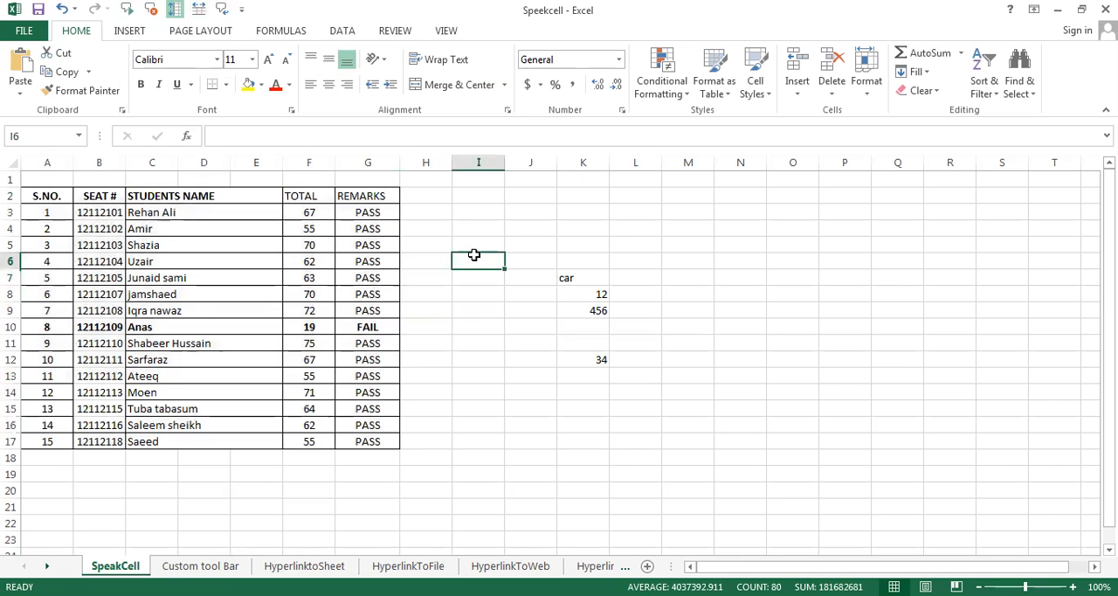
Set the reading order to by rows, read the student results table aloud from cell A3 and deselect the table
{"action": "left_click", "coordinate": [199, 11]}
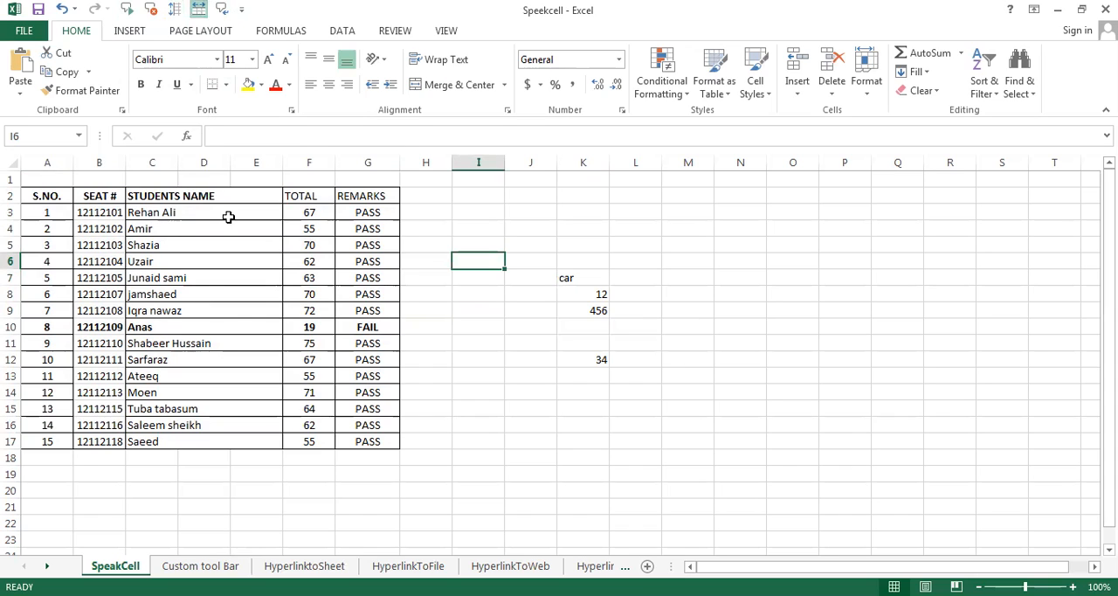
{"action": "left_click", "coordinate": [310, 214]}
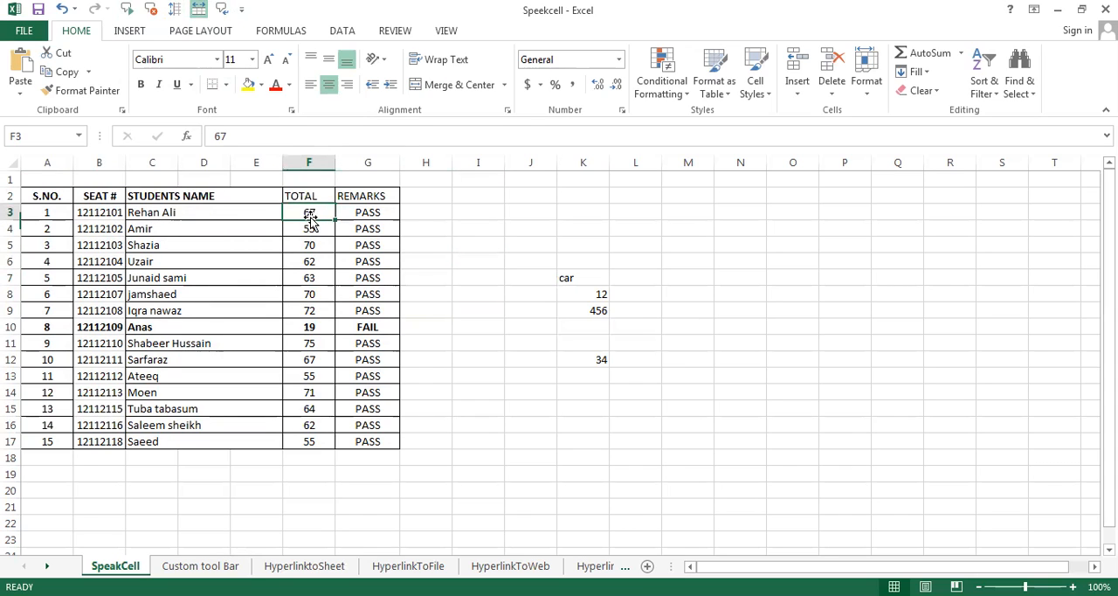
{"action": "left_click", "coordinate": [55, 212]}
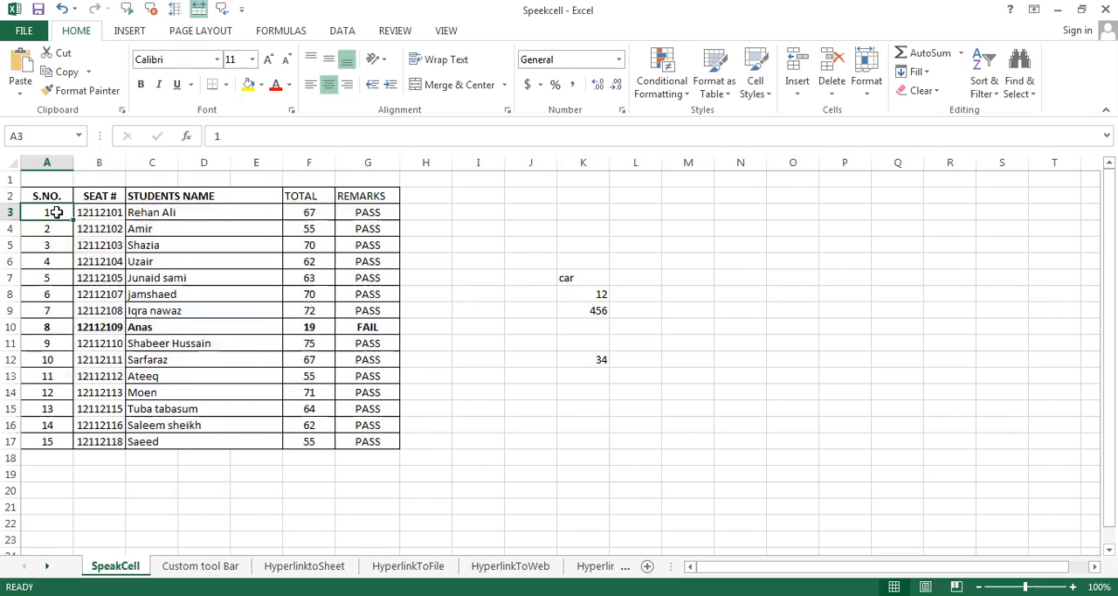
{"action": "left_click", "coordinate": [126, 8]}
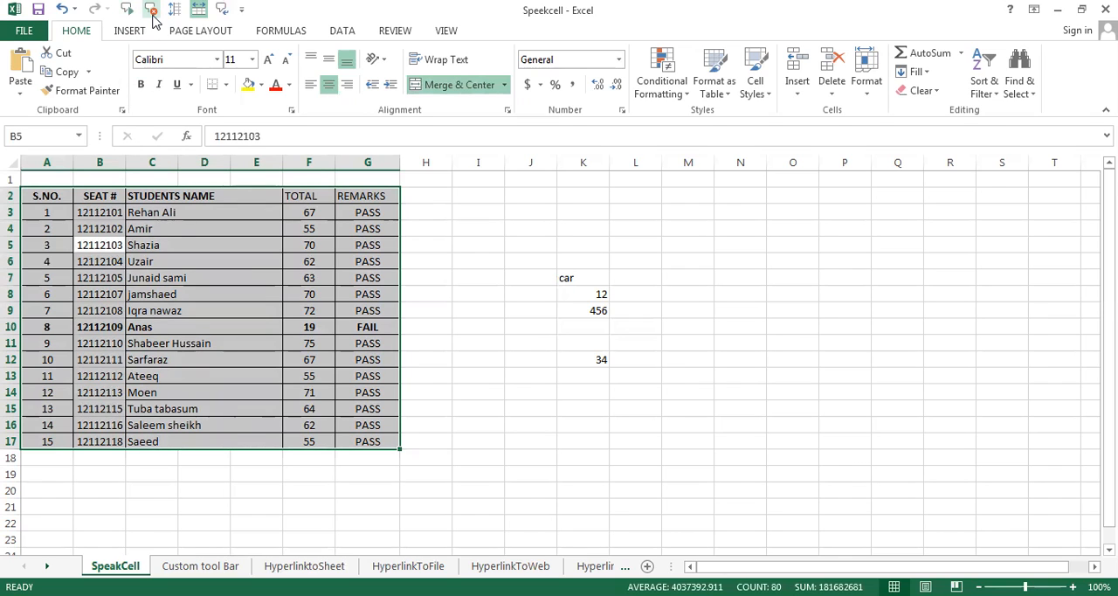
{"action": "left_click", "coordinate": [488, 232]}
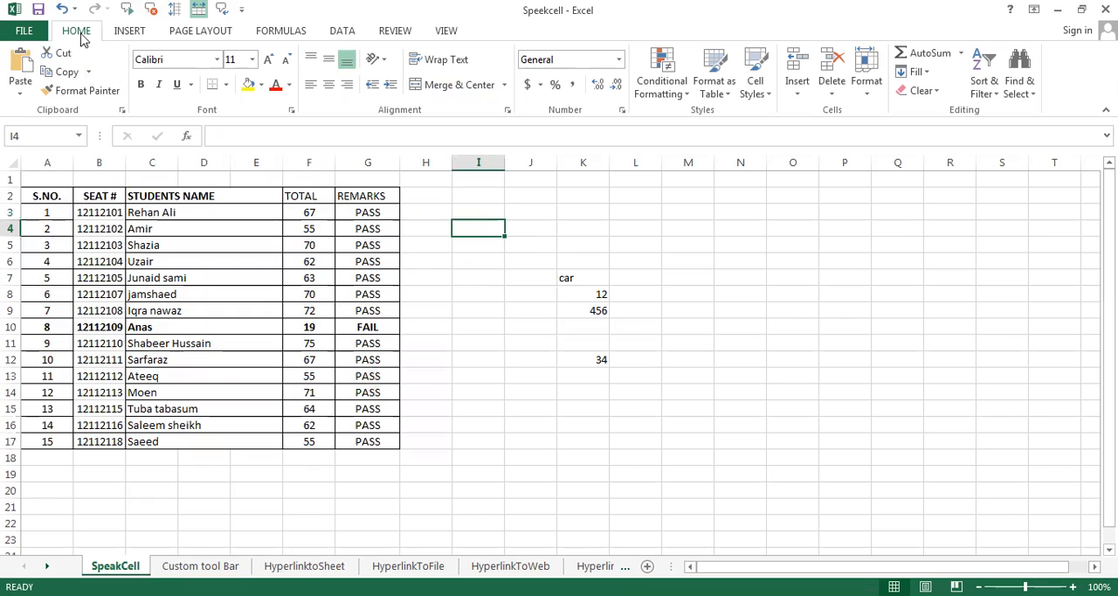
Remove all five Speak Cells commands from the Quick Access Toolbar, leaving only Save, Undo and Redo
{"action": "left_click", "coordinate": [25, 33]}
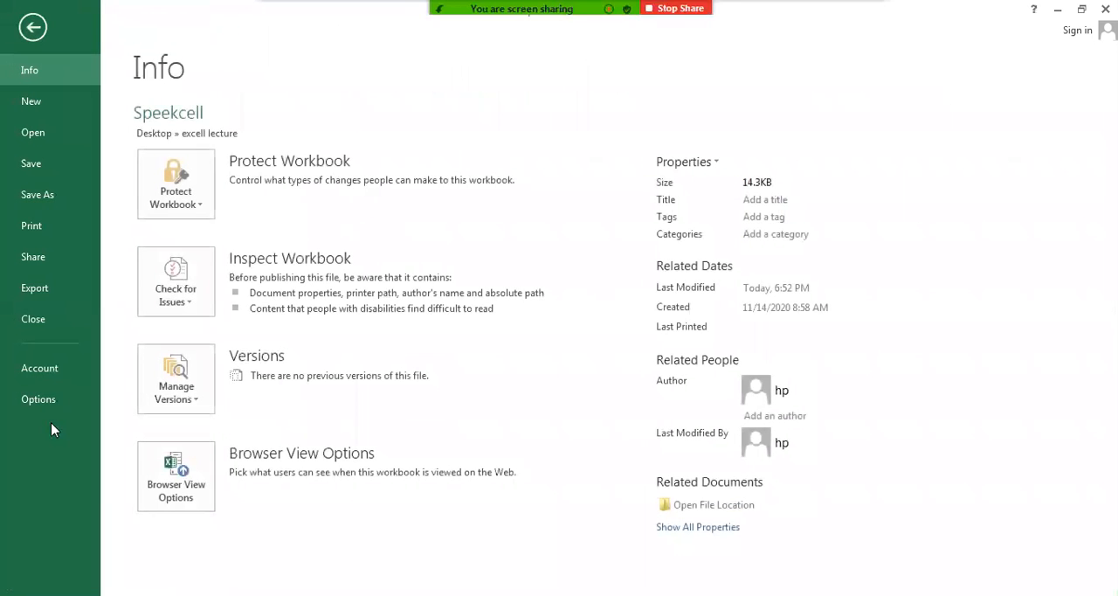
{"action": "key", "text": "Escape"}
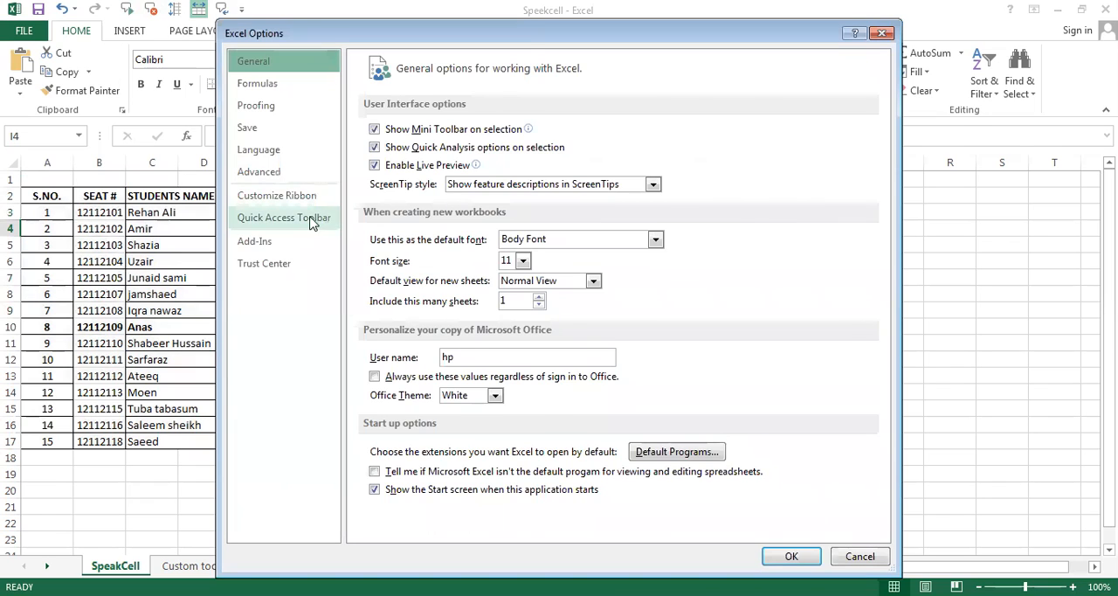
{"action": "left_click", "coordinate": [312, 223]}
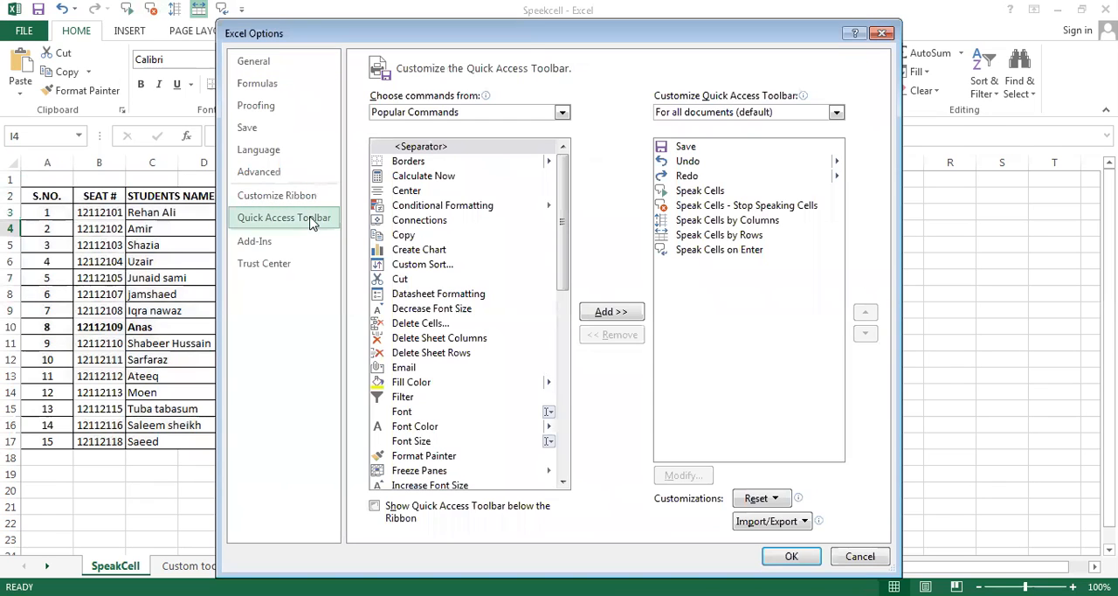
{"action": "left_click", "coordinate": [709, 192]}
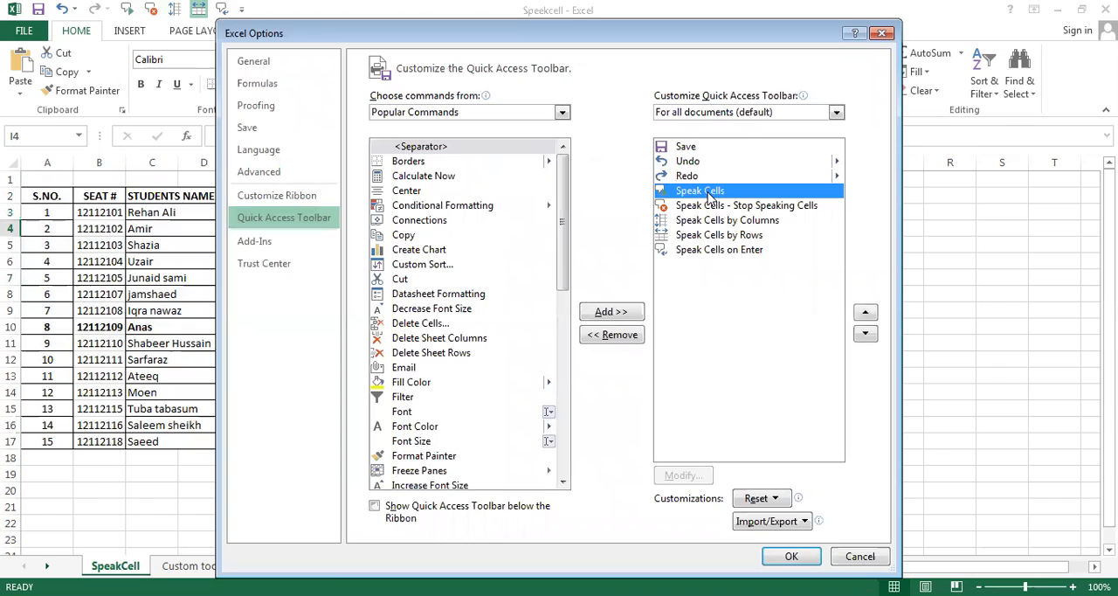
{"action": "left_click", "coordinate": [626, 341]}
{"action": "left_click", "coordinate": [626, 341]}
{"action": "left_click", "coordinate": [626, 341]}
{"action": "left_click", "coordinate": [627, 341]}
{"action": "left_click", "coordinate": [627, 341]}
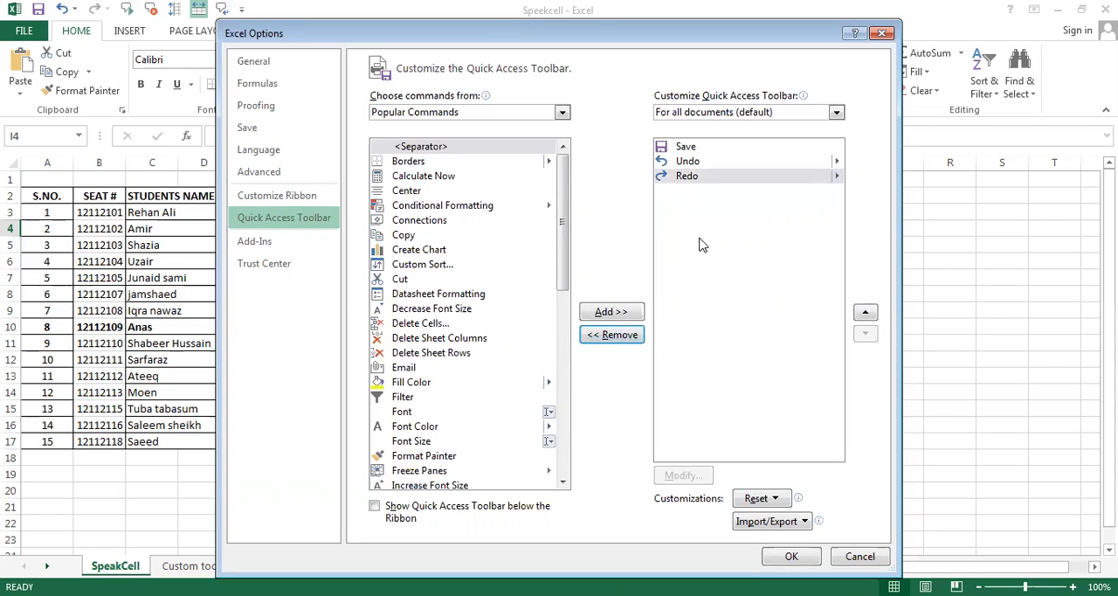
{"action": "left_click", "coordinate": [789, 559]}
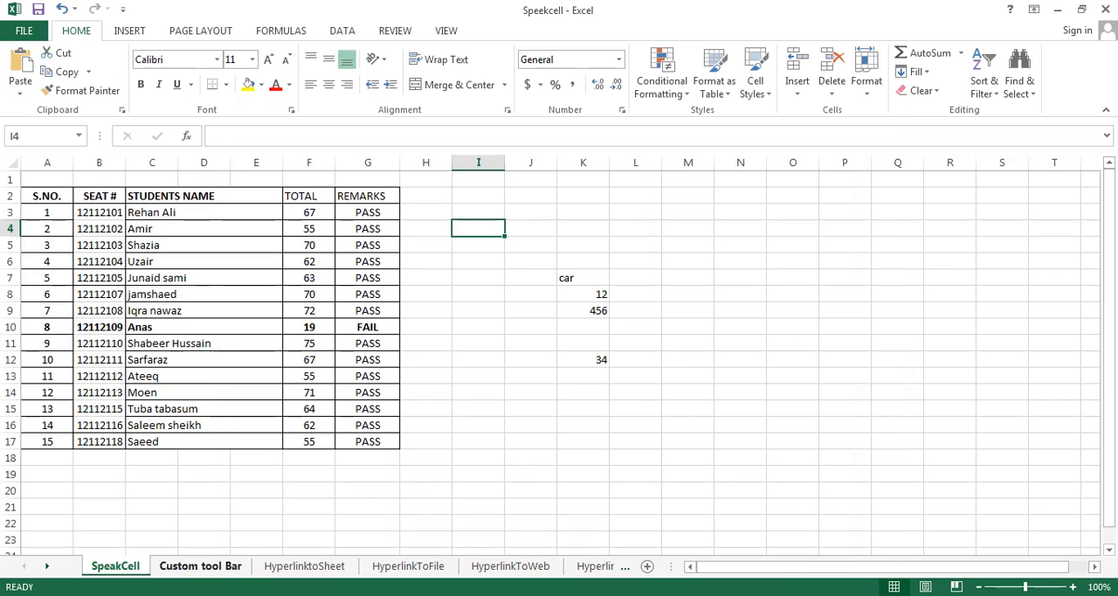
Switch to the Custom tool Bar sheet and look over the Data and Page Layout command groups
{"action": "key", "text": "ctrl+Page_Down"}
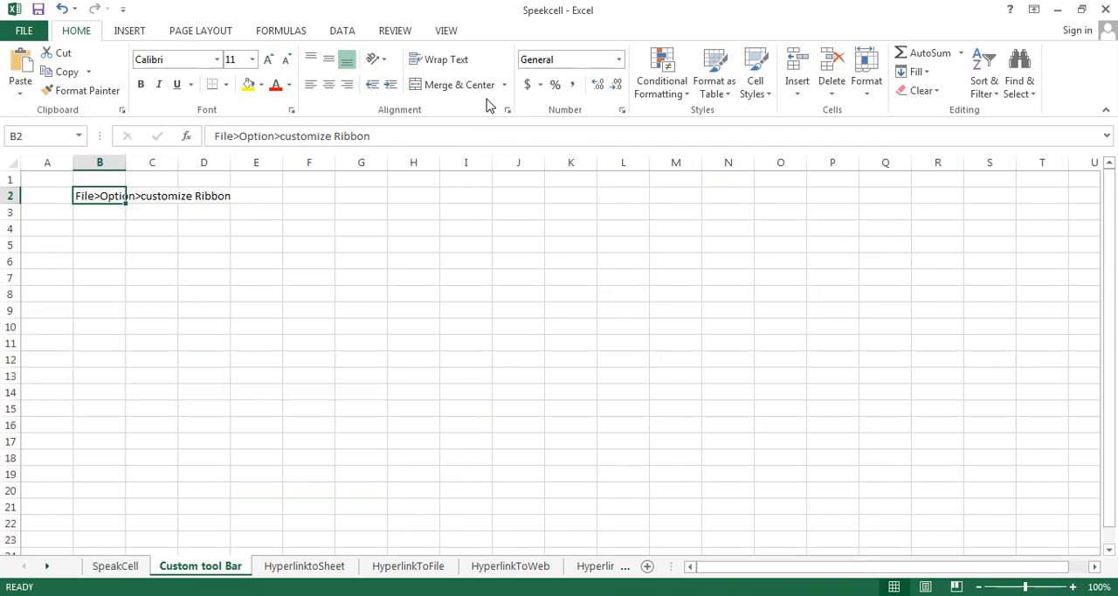
{"action": "left_click", "coordinate": [343, 31]}
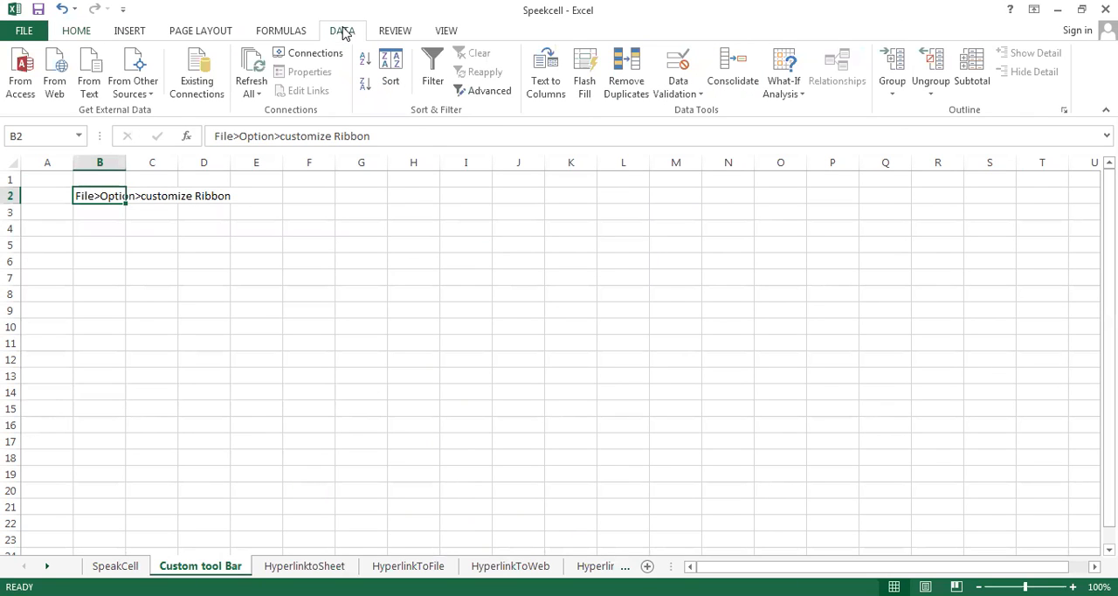
{"action": "left_click", "coordinate": [211, 33]}
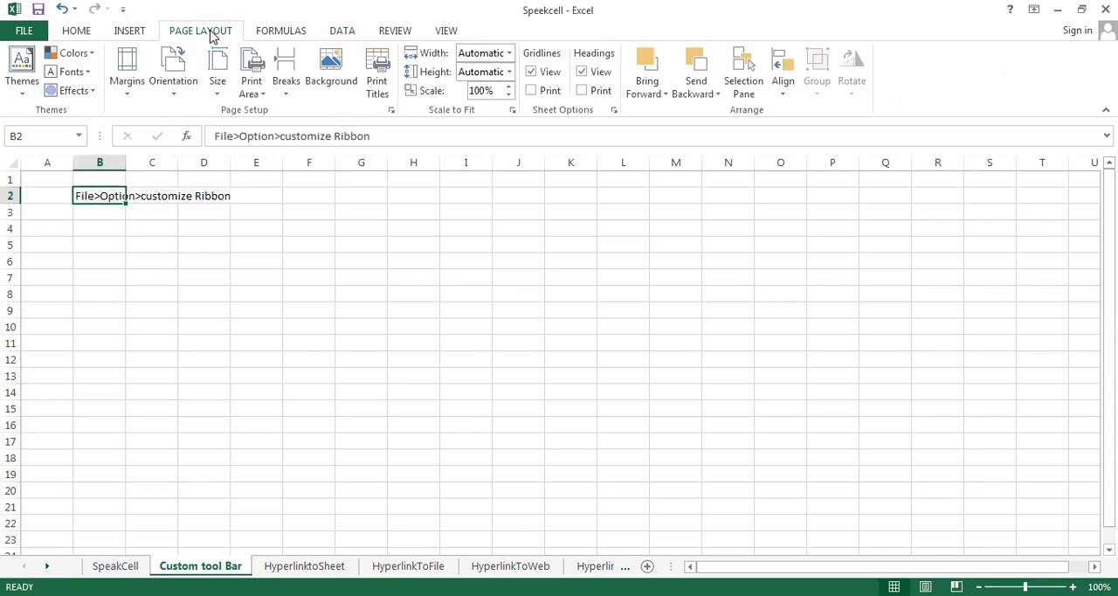
Add a new custom tab after Page Layout in the ribbon customization options
{"action": "left_click", "coordinate": [23, 33]}
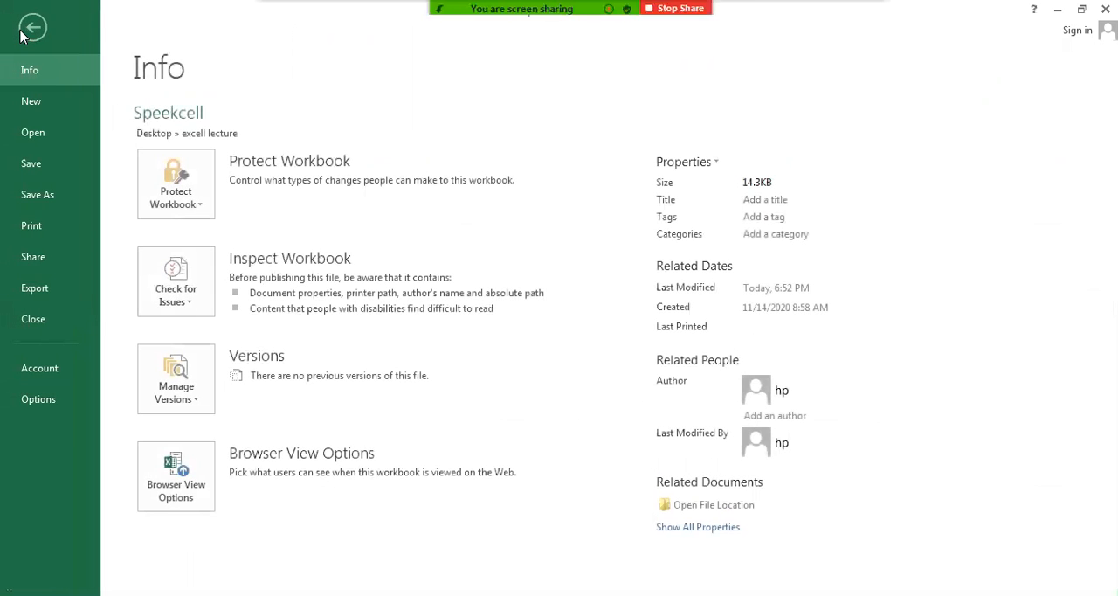
{"action": "left_click", "coordinate": [48, 412]}
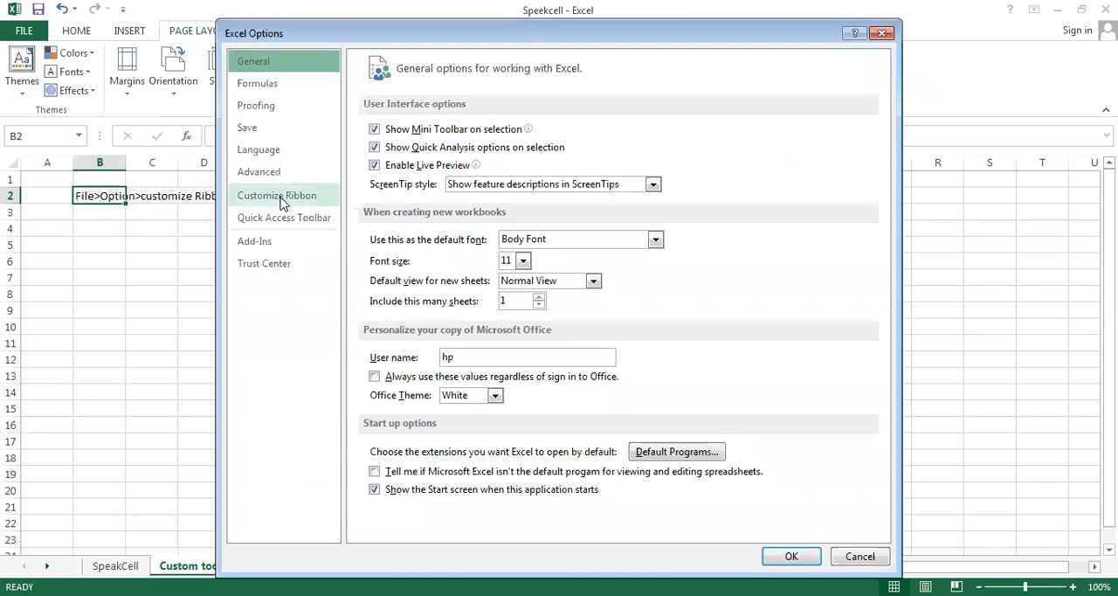
{"action": "left_click", "coordinate": [279, 196]}
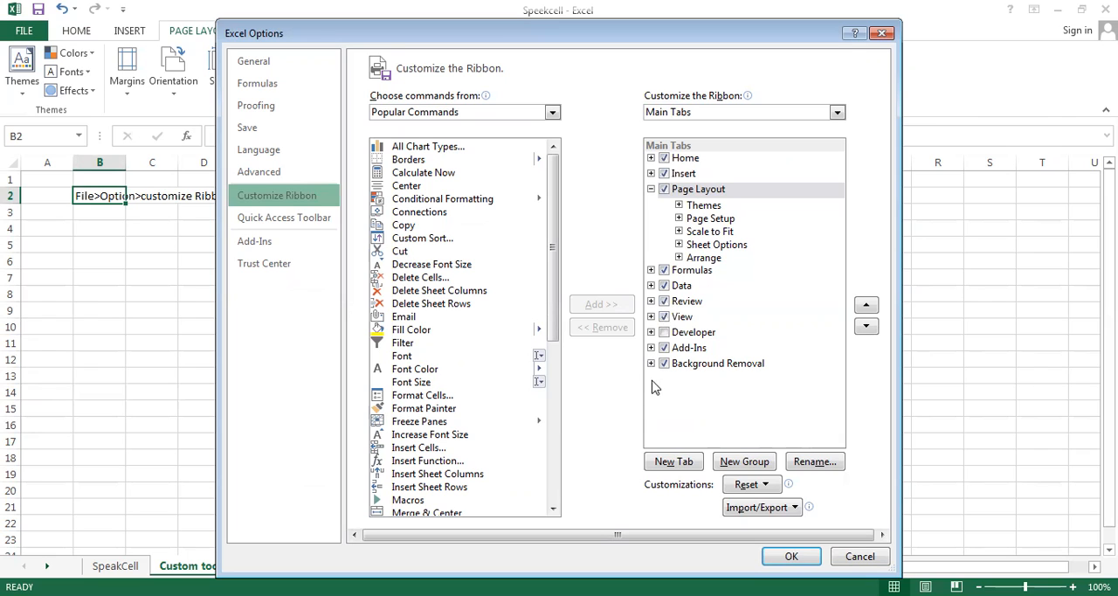
{"action": "left_click", "coordinate": [680, 464]}
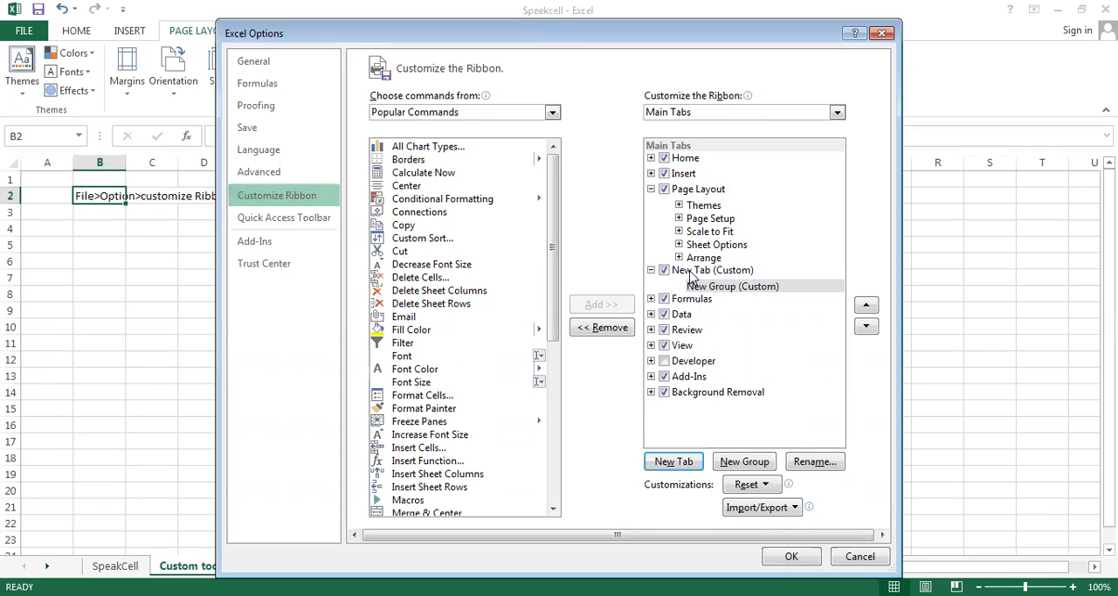
Rename the new custom ribbon tab to "used commands"
{"action": "left_click", "coordinate": [693, 273]}
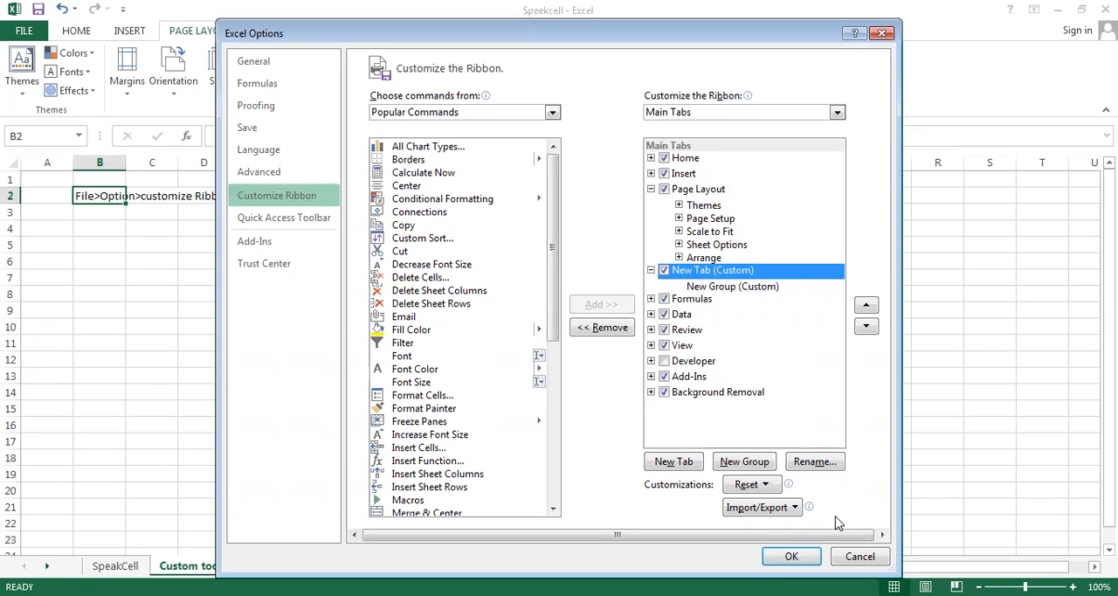
{"action": "left_click", "coordinate": [812, 463]}
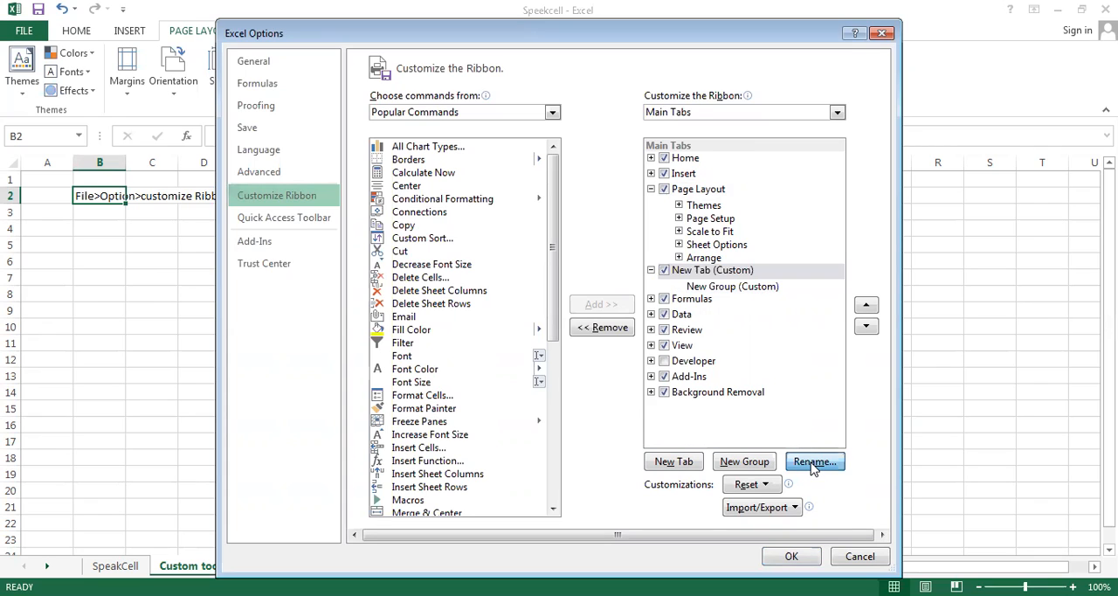
{"action": "key", "text": "BackSpace"}
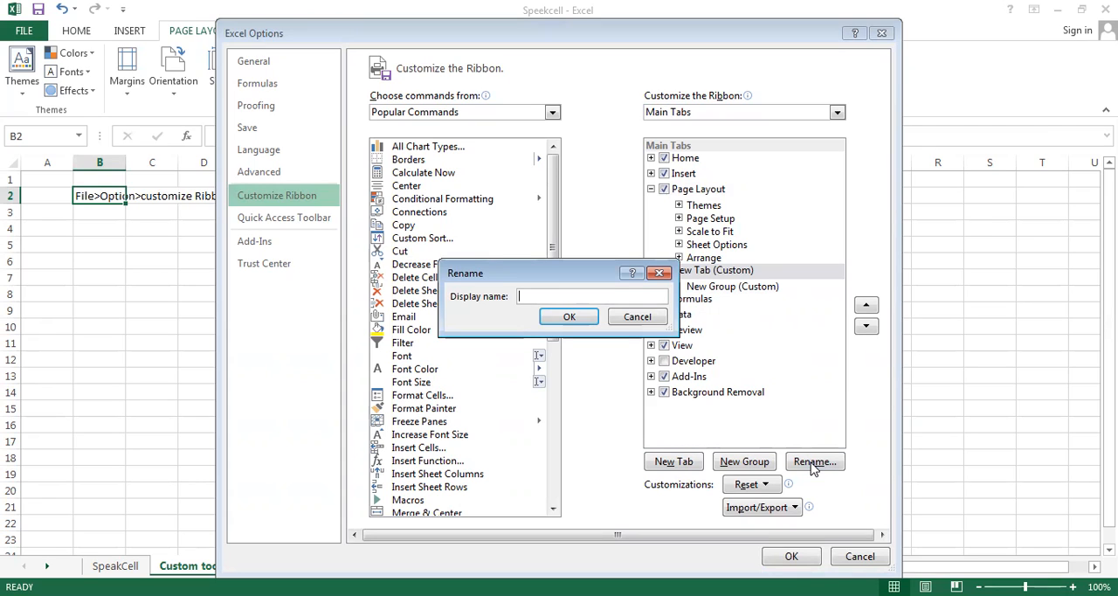
{"action": "type", "text": "used commands"}
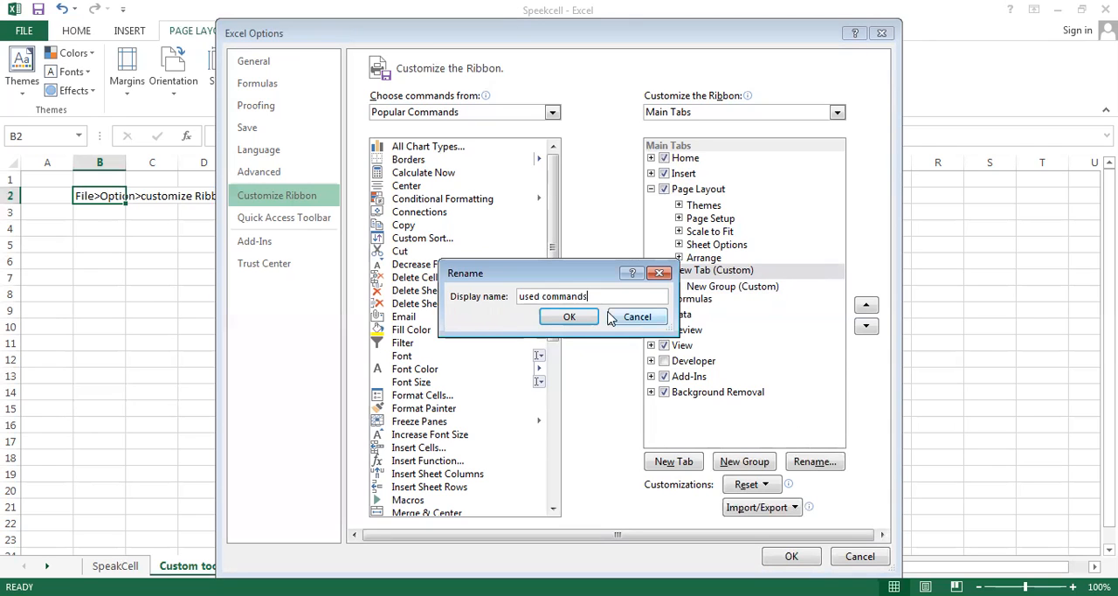
{"action": "left_click", "coordinate": [570, 317]}
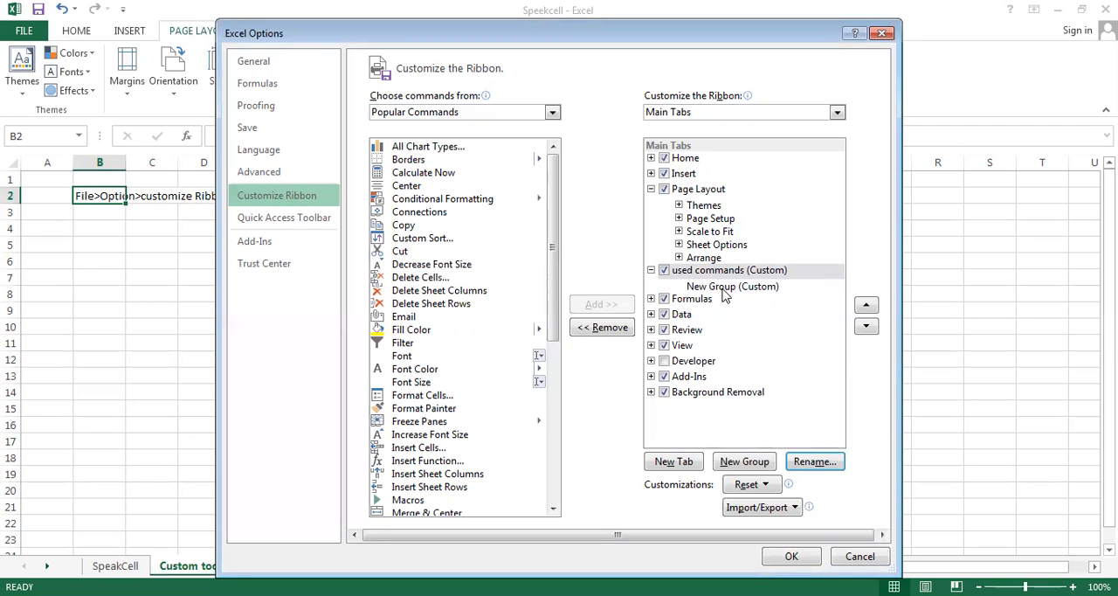
Rename the group inside the used commands tab to "new commands"
{"action": "left_click", "coordinate": [723, 289]}
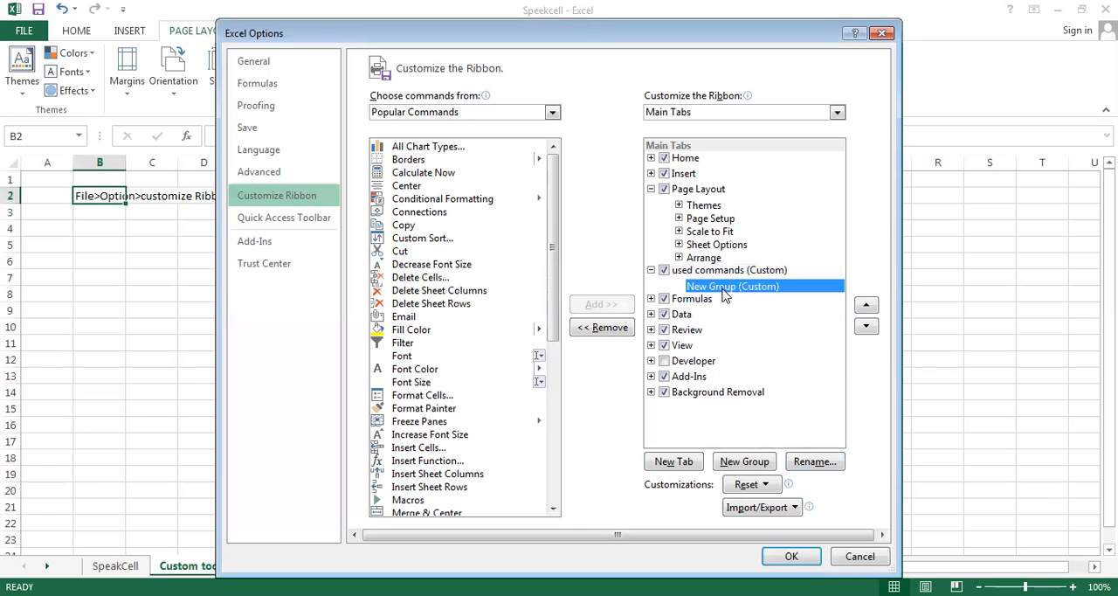
{"action": "left_click", "coordinate": [818, 466]}
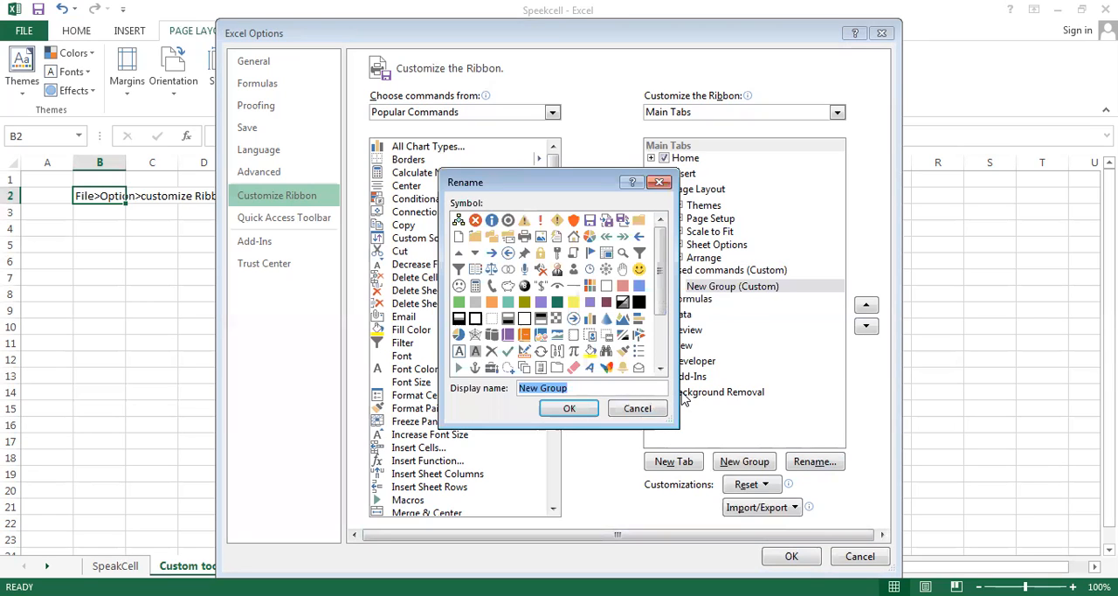
{"action": "key", "text": "BackSpace"}
{"action": "type", "text": "new"}
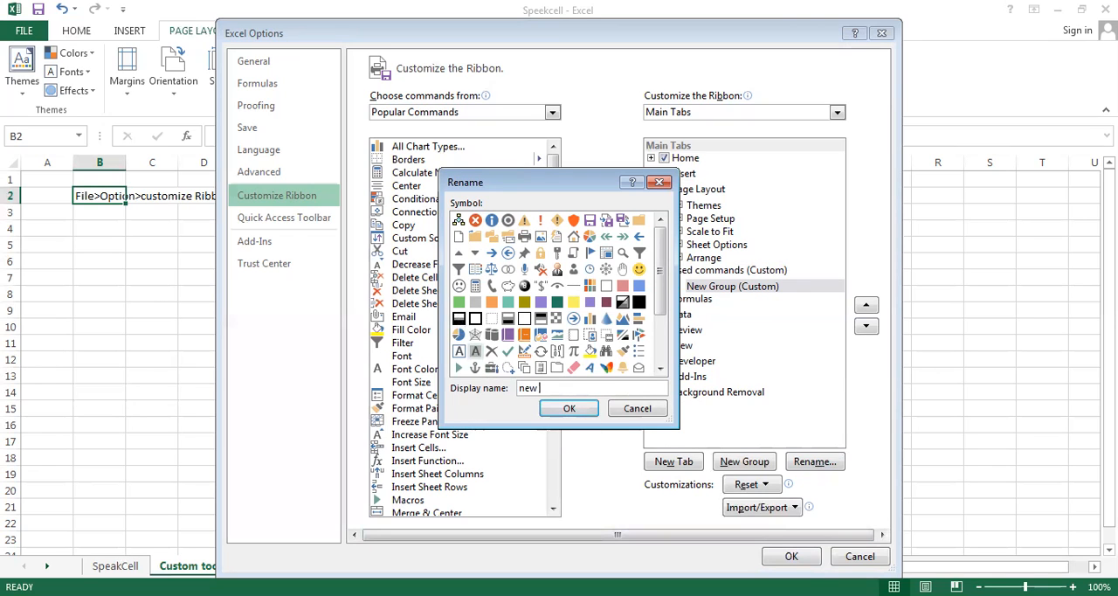
{"action": "type", "text": " commands"}
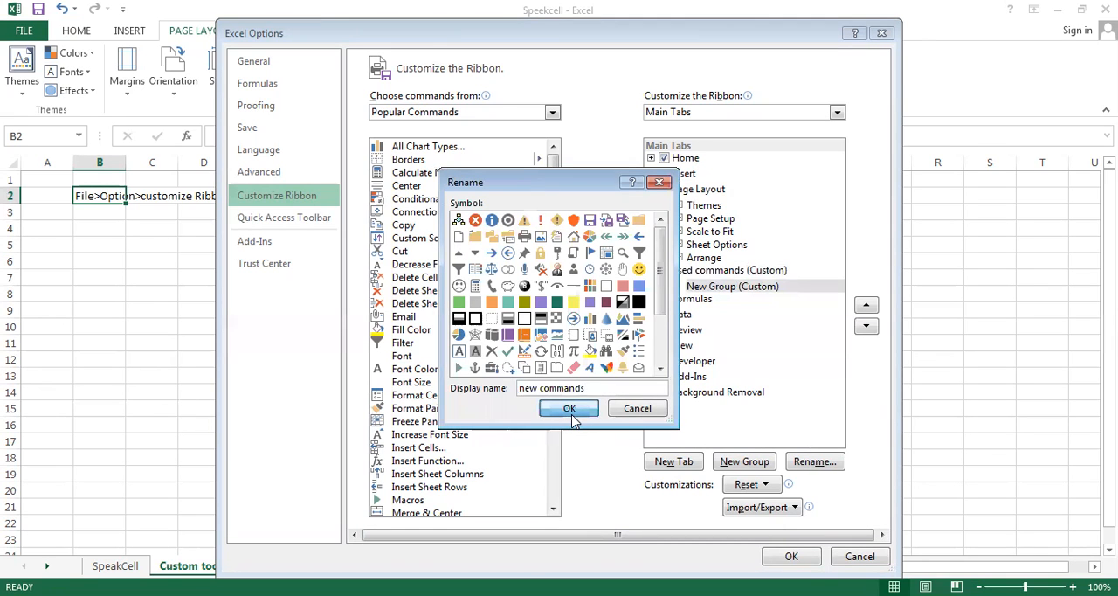
{"action": "left_click", "coordinate": [570, 409]}
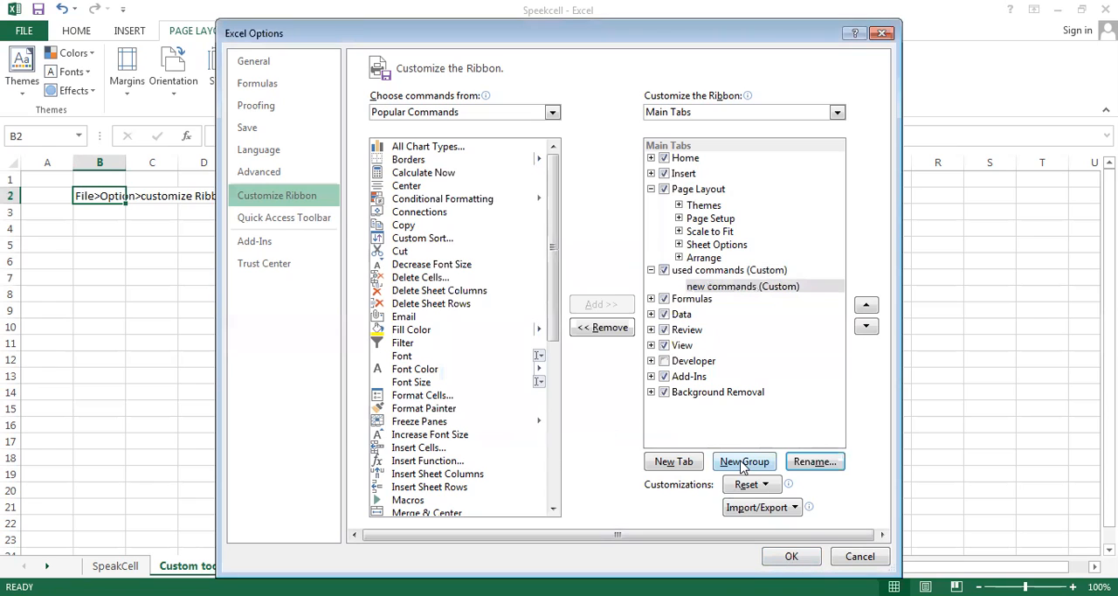
Add the Copy, Delete Sheet Columns and Delete Sheet Rows commands to the new commands group and apply the ribbon customization
{"action": "left_click", "coordinate": [734, 289]}
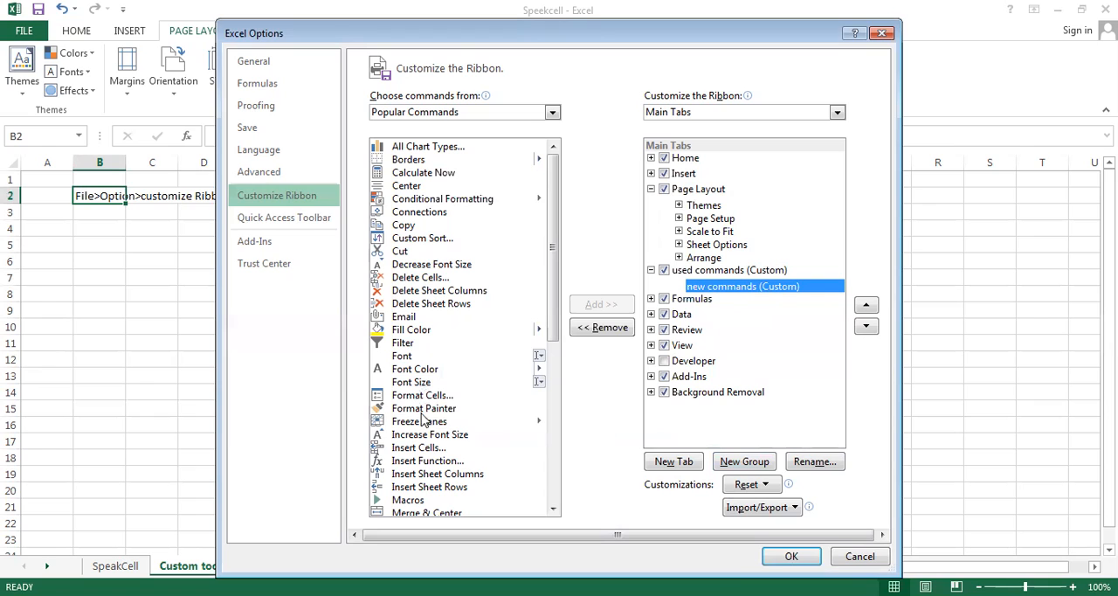
{"action": "left_click", "coordinate": [407, 226]}
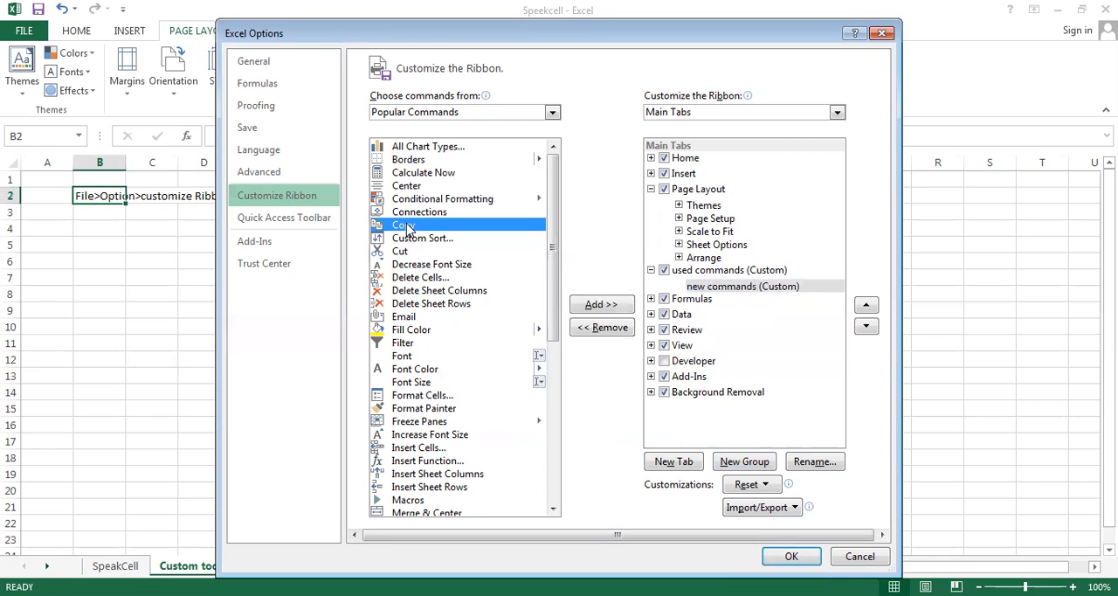
{"action": "left_click", "coordinate": [609, 310]}
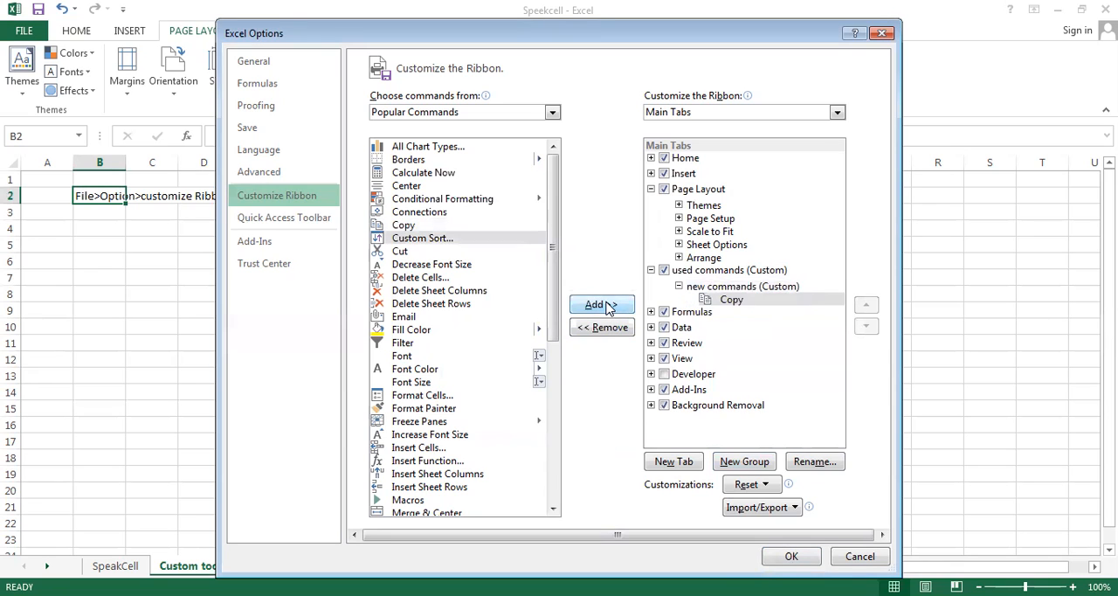
{"action": "left_click", "coordinate": [439, 292]}
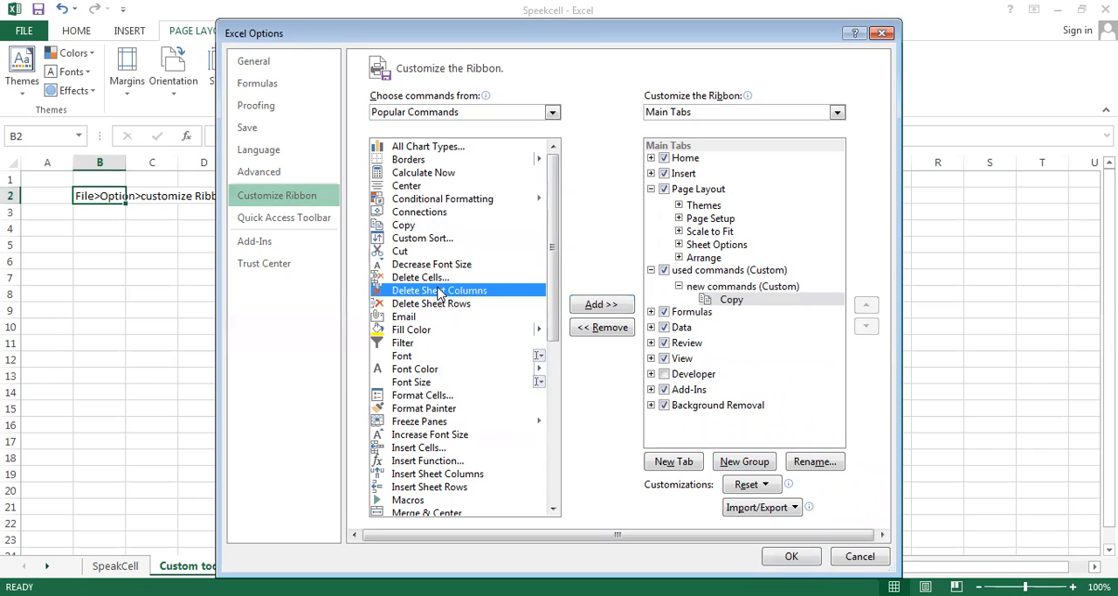
{"action": "left_click", "coordinate": [609, 307]}
{"action": "left_click", "coordinate": [463, 305]}
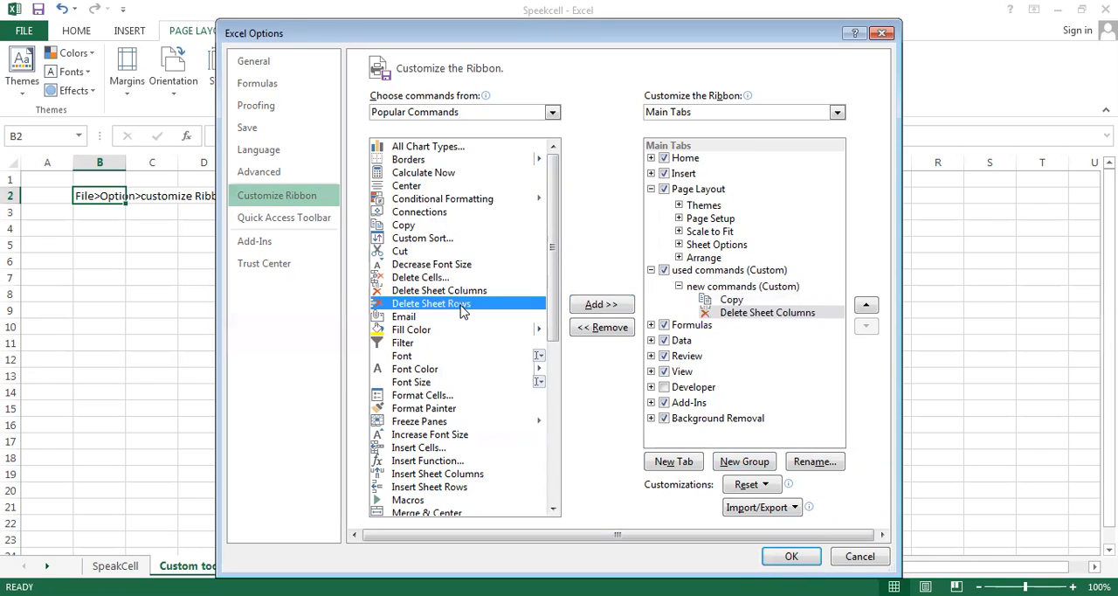
{"action": "left_click", "coordinate": [614, 311]}
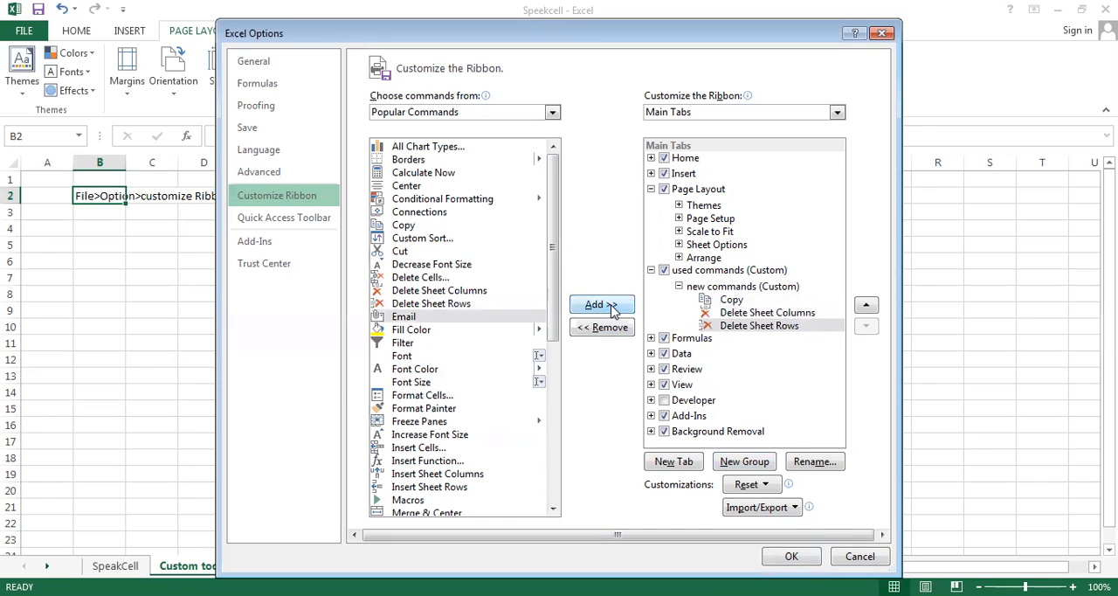
{"action": "left_click", "coordinate": [789, 557]}
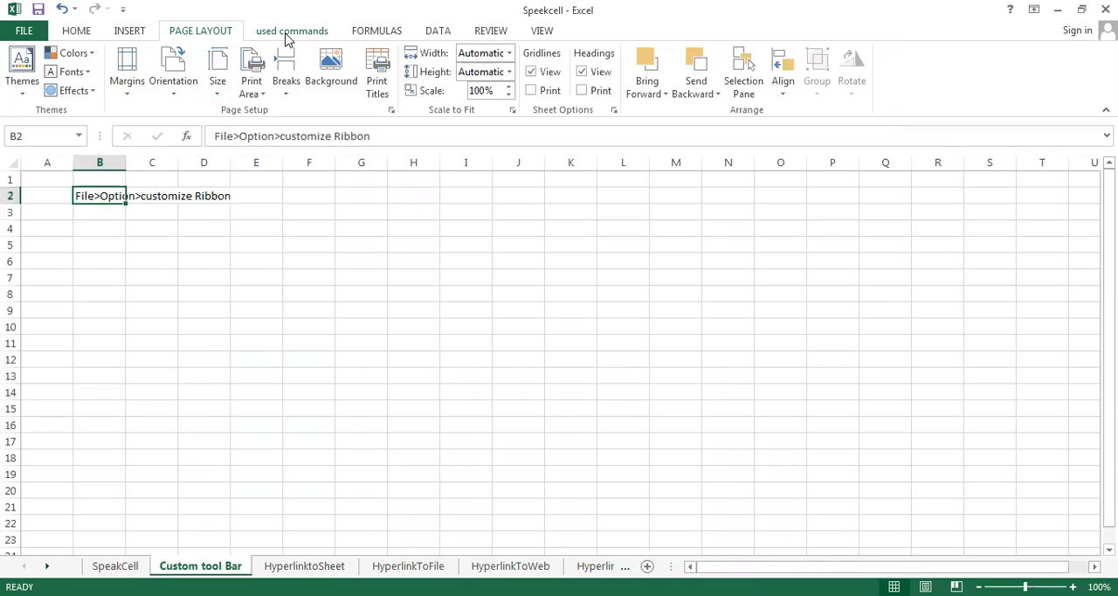
Look over the commands on the used commands ribbon tab, as well as the Home, Formulas and Data command groups
{"action": "left_click", "coordinate": [291, 35]}
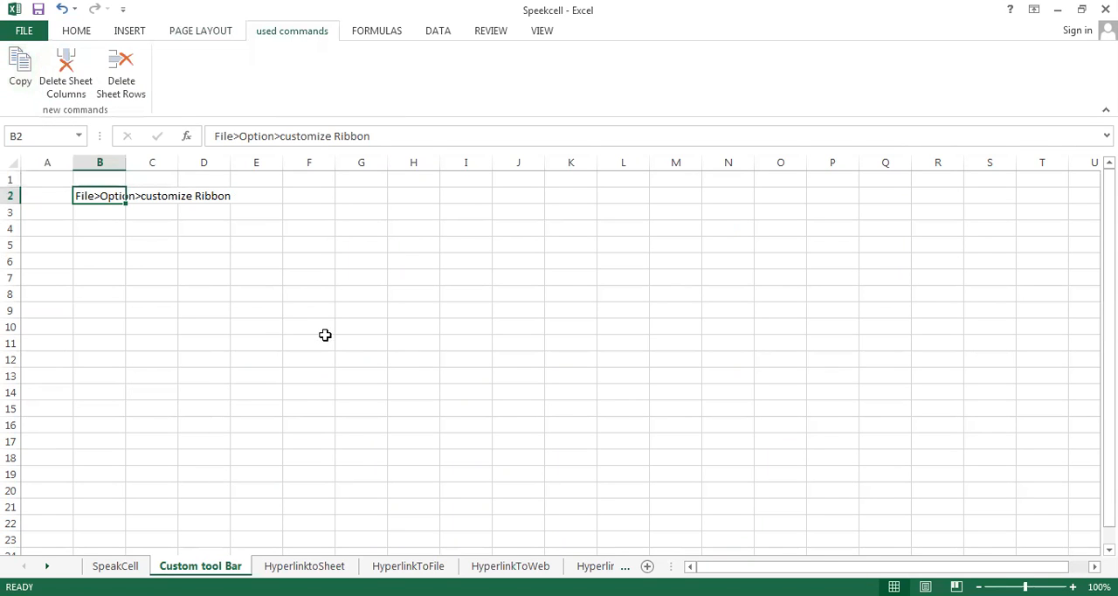
{"action": "left_click_drag", "start_coordinate": [325, 334], "coordinate": [569, 312]}
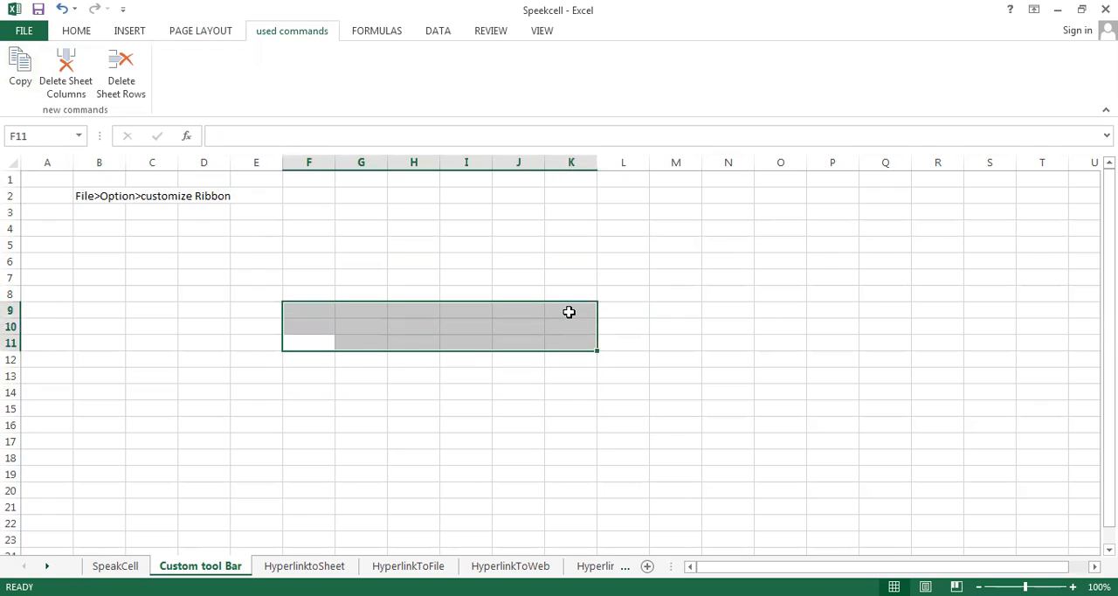
{"action": "left_click", "coordinate": [566, 358]}
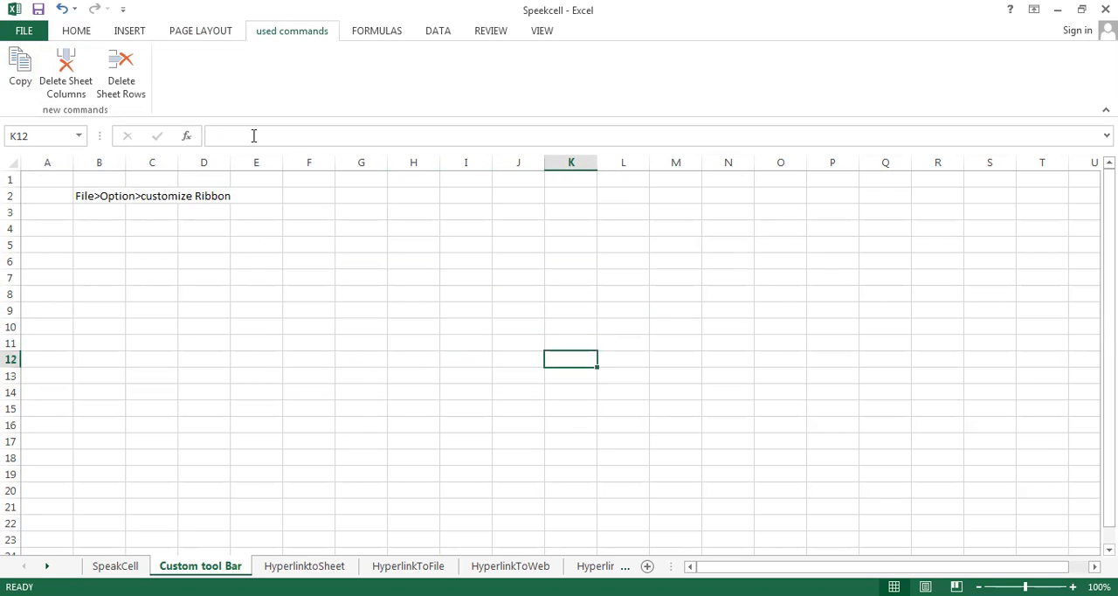
{"action": "left_click", "coordinate": [75, 35]}
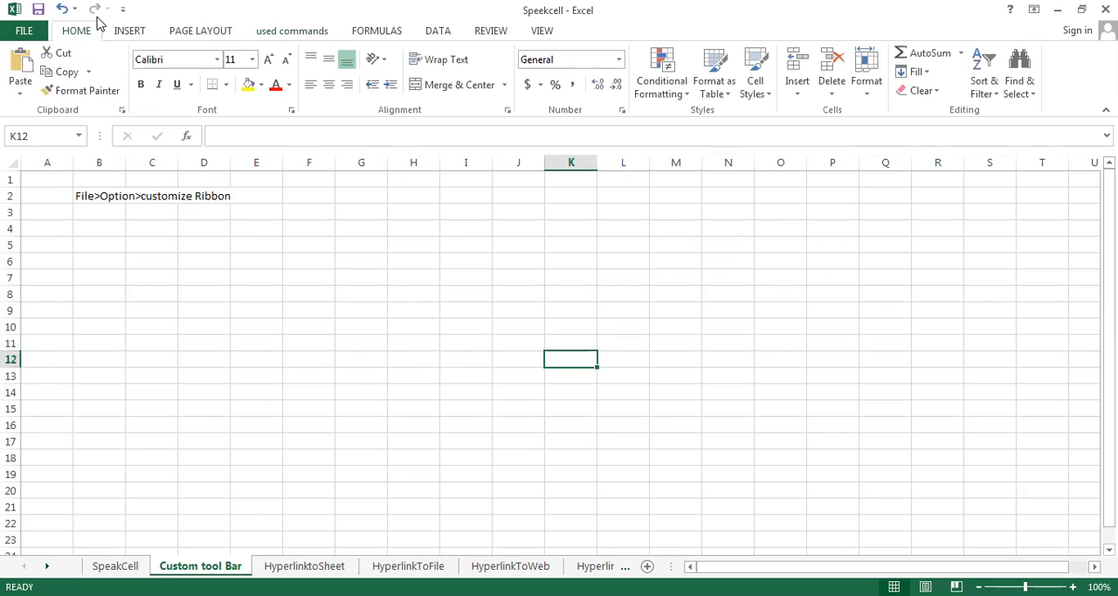
{"action": "left_click", "coordinate": [393, 31]}
{"action": "left_click", "coordinate": [441, 35]}
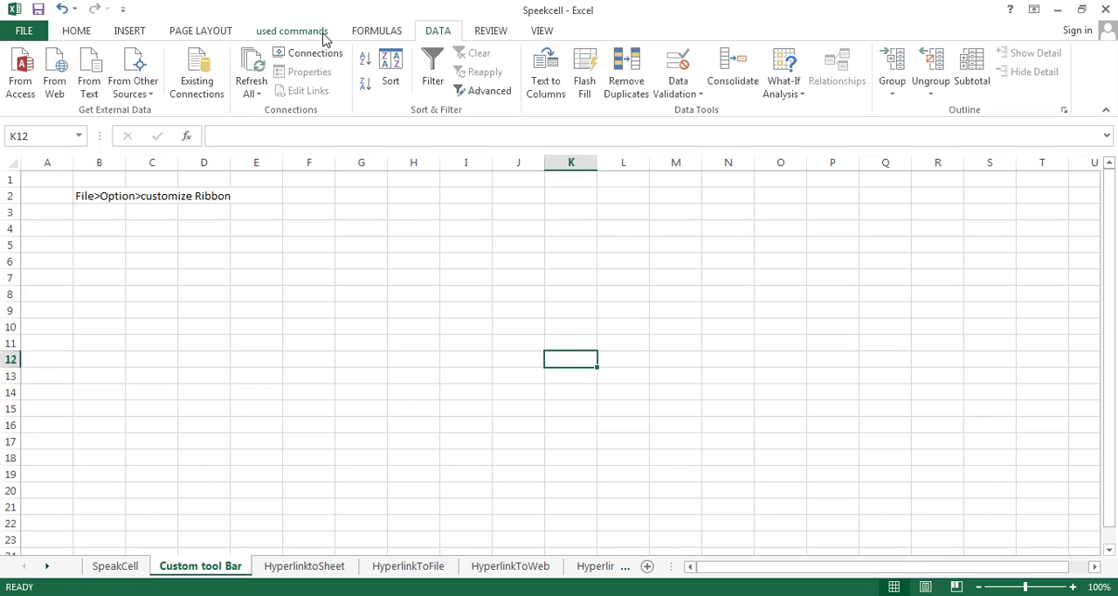
Open the ribbon customization options and expand the used commands tab and its new commands group
{"action": "left_click", "coordinate": [24, 32]}
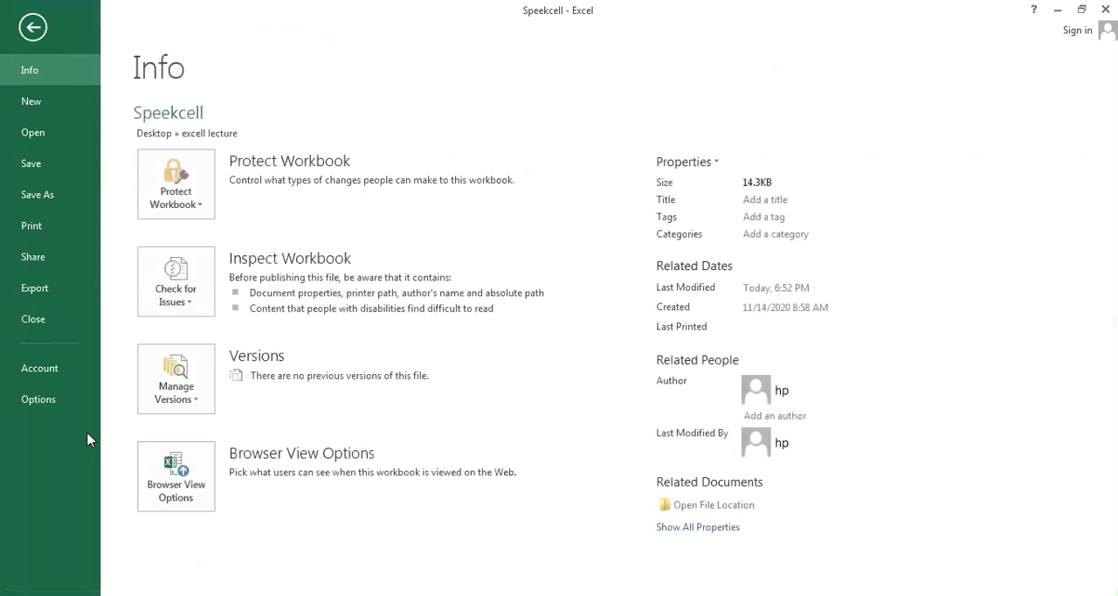
{"action": "left_click", "coordinate": [38, 399]}
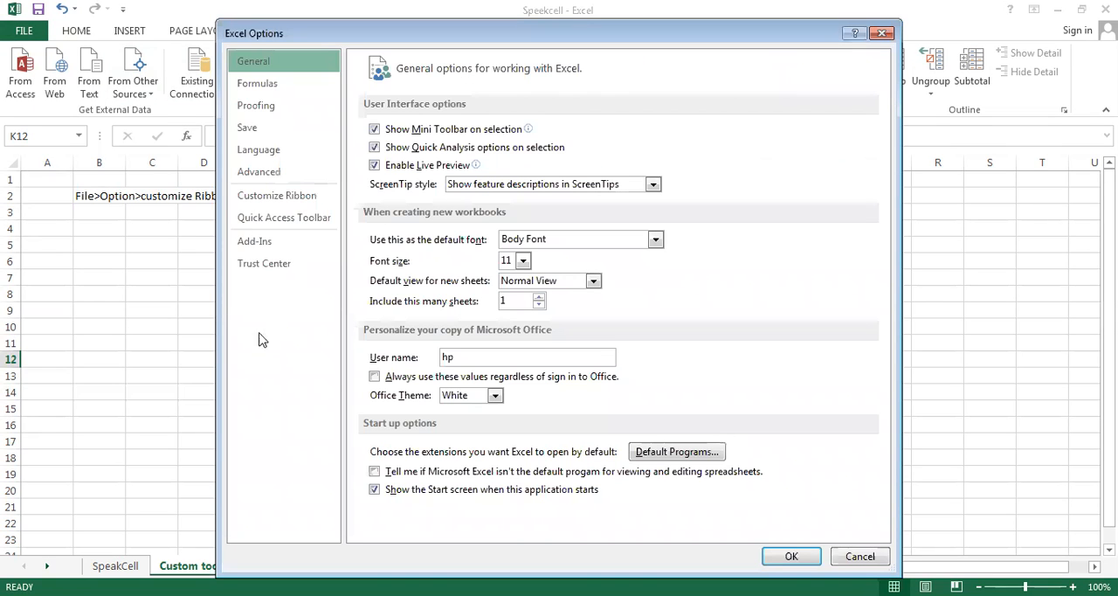
{"action": "left_click", "coordinate": [296, 201]}
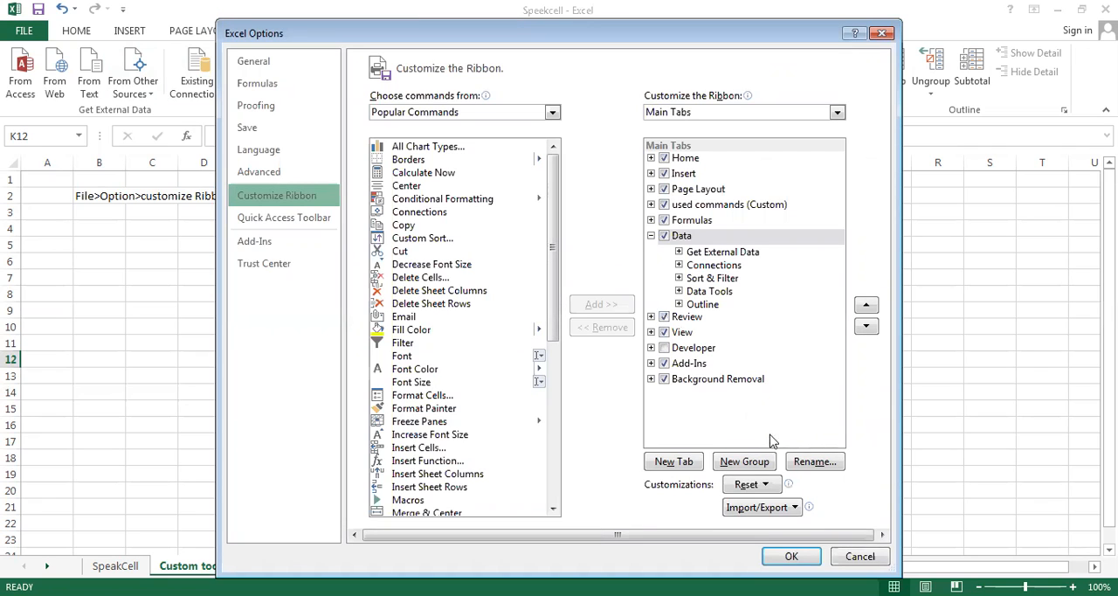
{"action": "left_click", "coordinate": [719, 209]}
{"action": "double_click", "coordinate": [716, 210]}
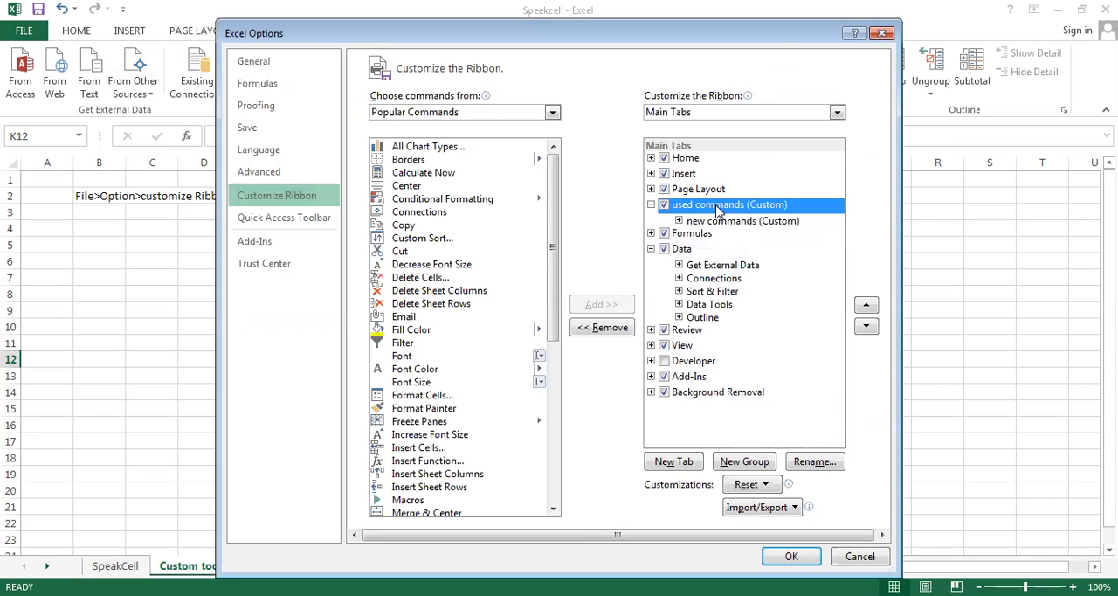
{"action": "left_click", "coordinate": [747, 223]}
{"action": "double_click", "coordinate": [747, 222]}
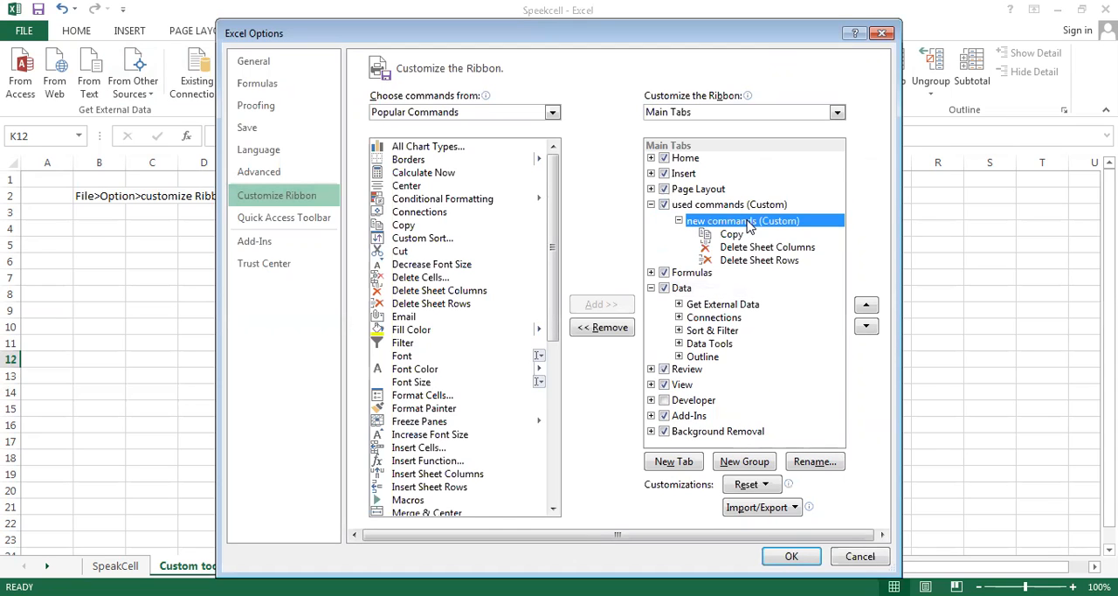
Remove the new commands group with its commands and the used commands tab from the ribbon, and apply the change
{"action": "left_click", "coordinate": [760, 261]}
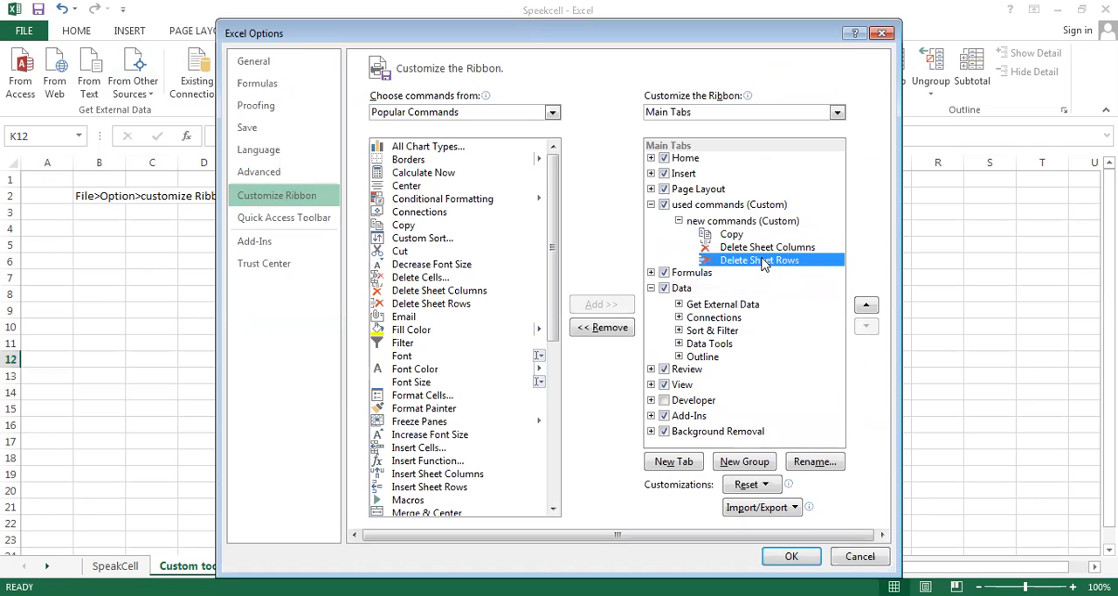
{"action": "left_click", "coordinate": [616, 328]}
{"action": "left_click", "coordinate": [616, 328]}
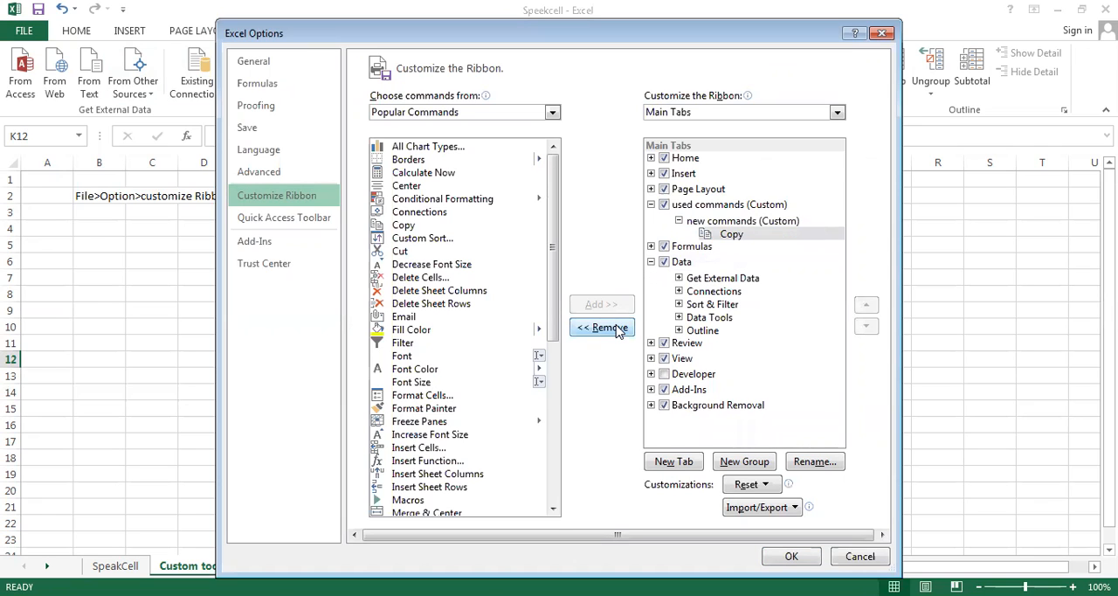
{"action": "left_click", "coordinate": [616, 328]}
{"action": "left_click", "coordinate": [616, 327]}
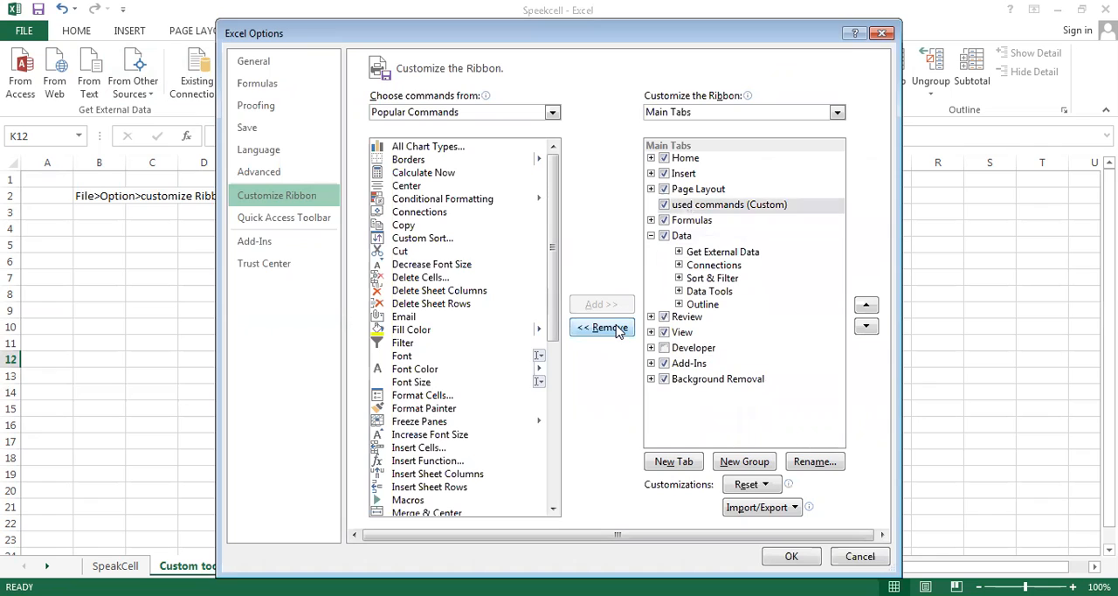
{"action": "left_click", "coordinate": [616, 327]}
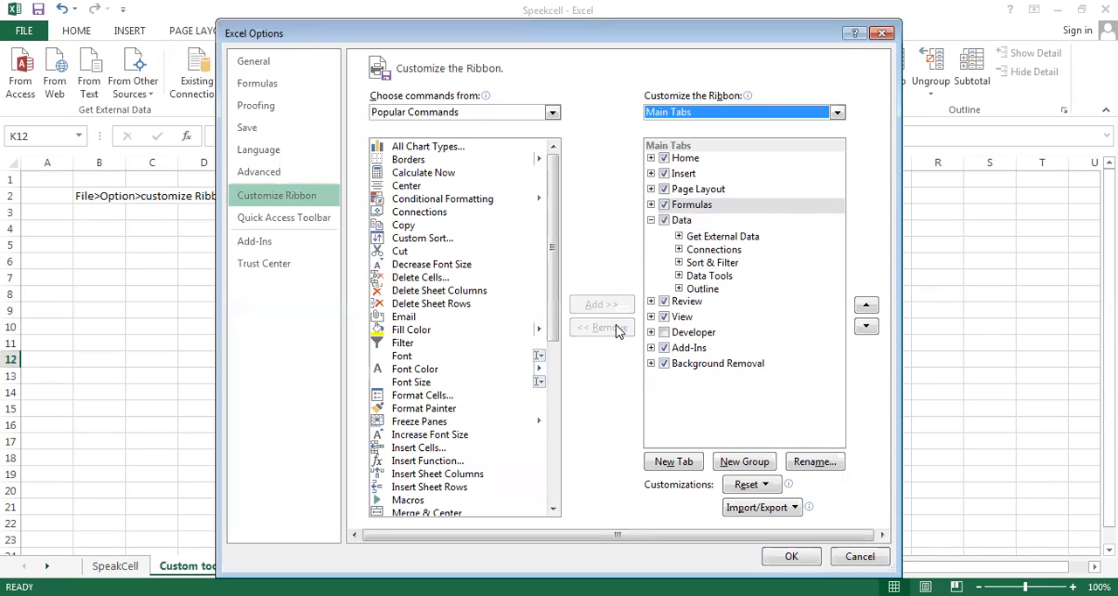
{"action": "left_click", "coordinate": [799, 556]}
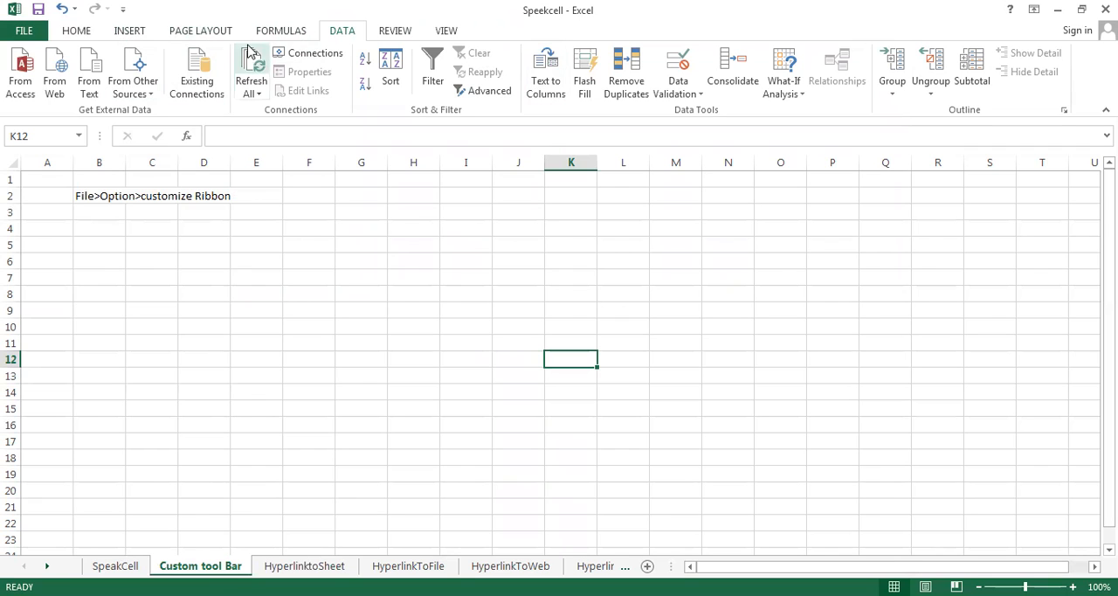
Switch to the HyperlinktoSheet sheet and view the hyperlink options available for the "go to" cell B2
{"action": "left_click", "coordinate": [130, 35]}
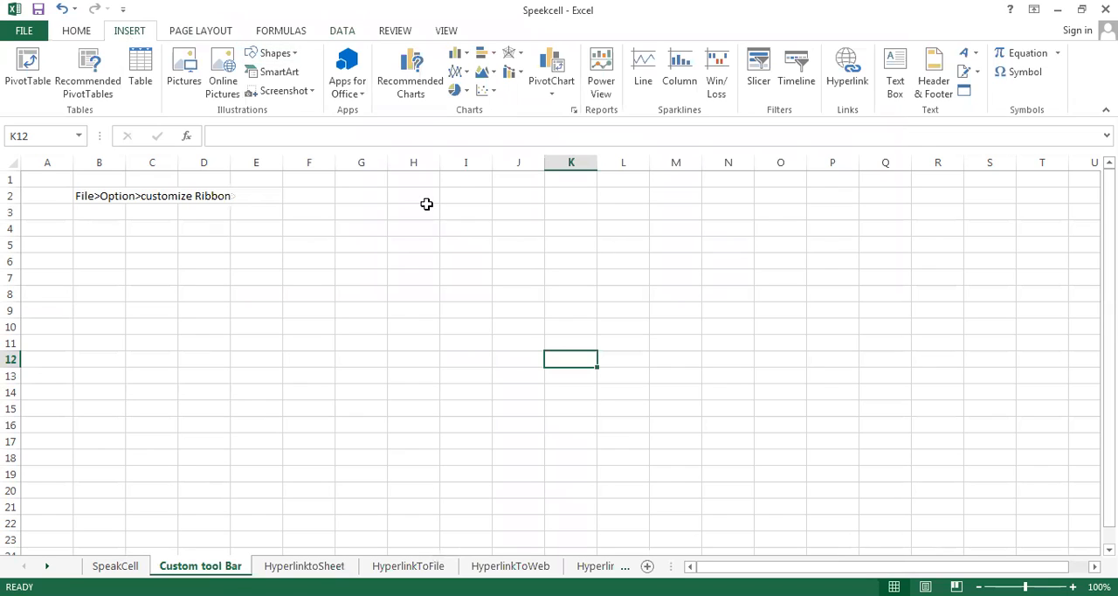
{"action": "left_click", "coordinate": [304, 567]}
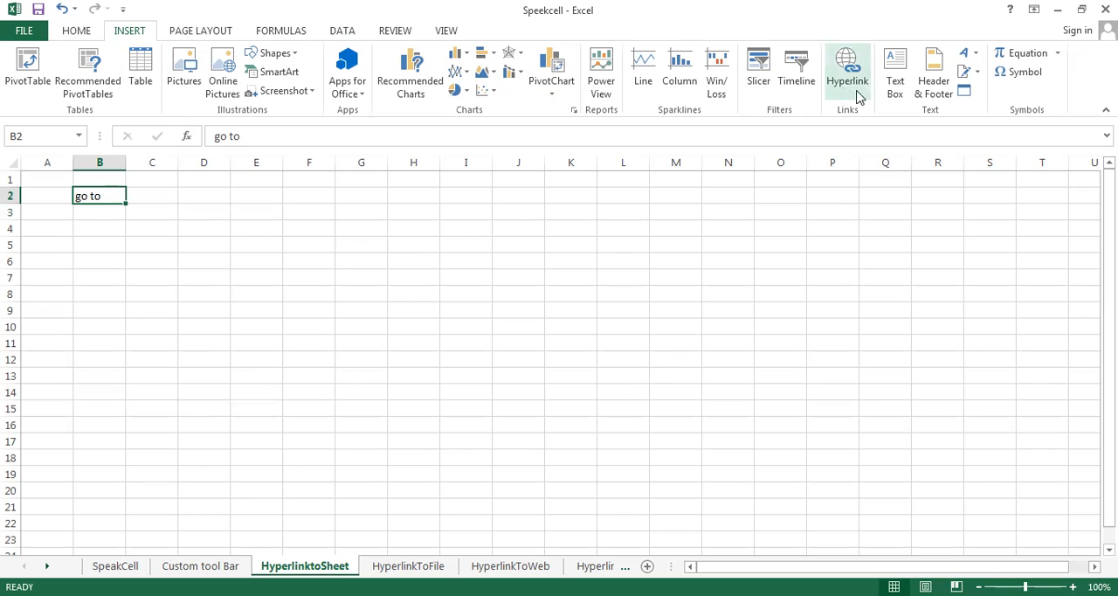
{"action": "left_click", "coordinate": [174, 343]}
{"action": "left_click", "coordinate": [106, 196]}
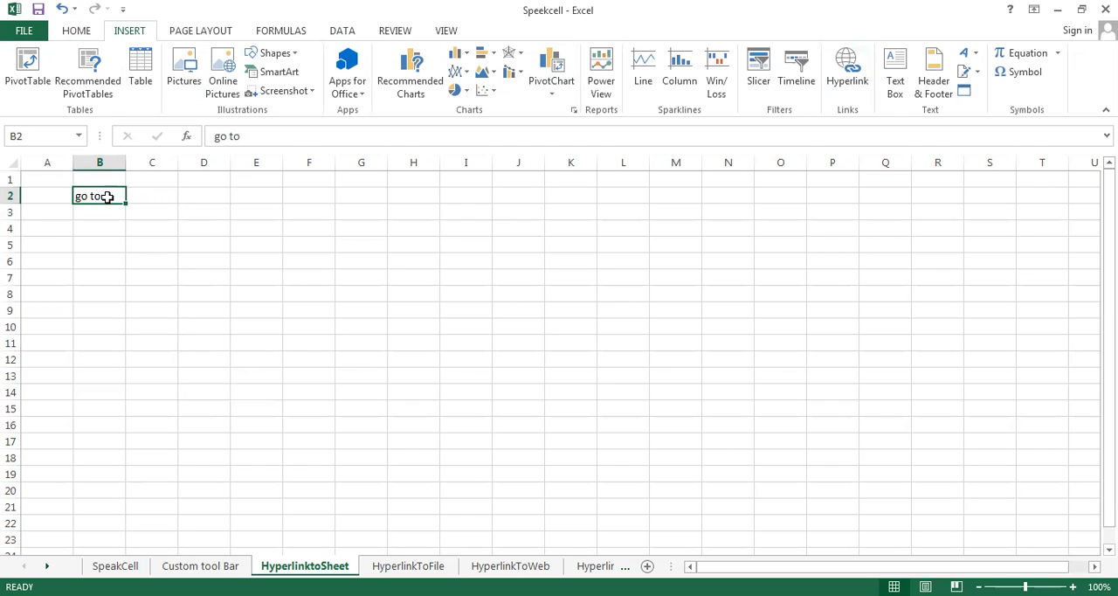
{"action": "right_click", "coordinate": [106, 197]}
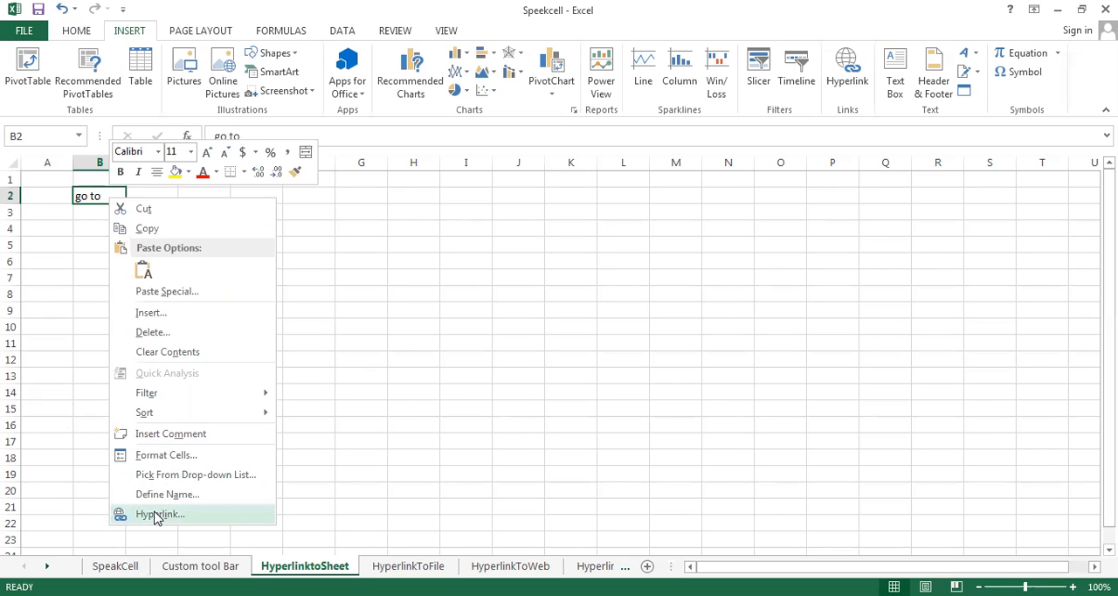
{"action": "left_click", "coordinate": [328, 284]}
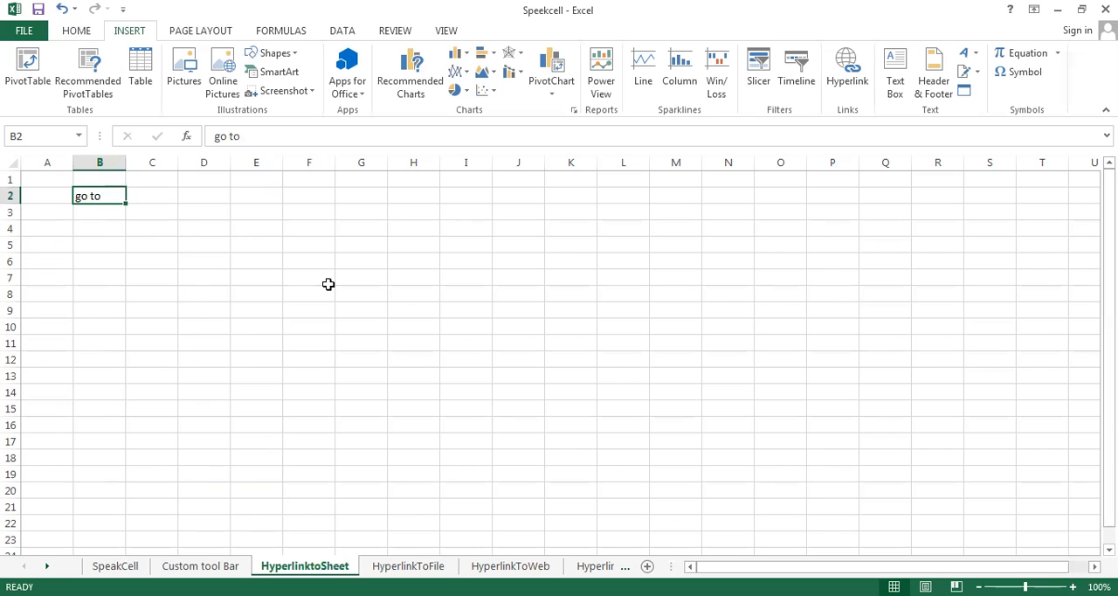
{"action": "key", "text": "ctrl+k"}
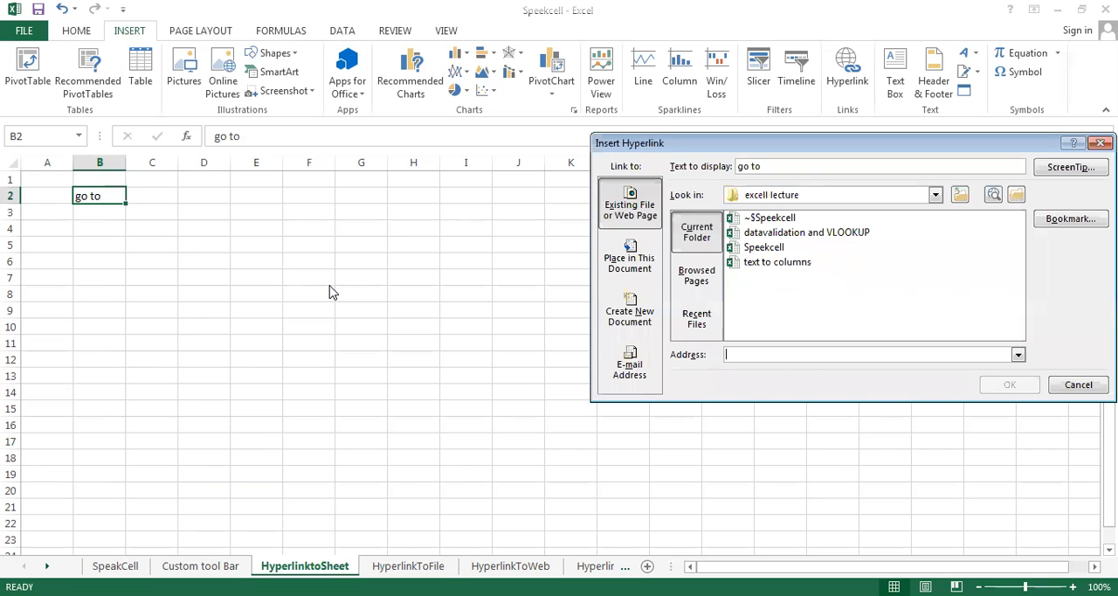
{"action": "left_click", "coordinate": [1080, 386]}
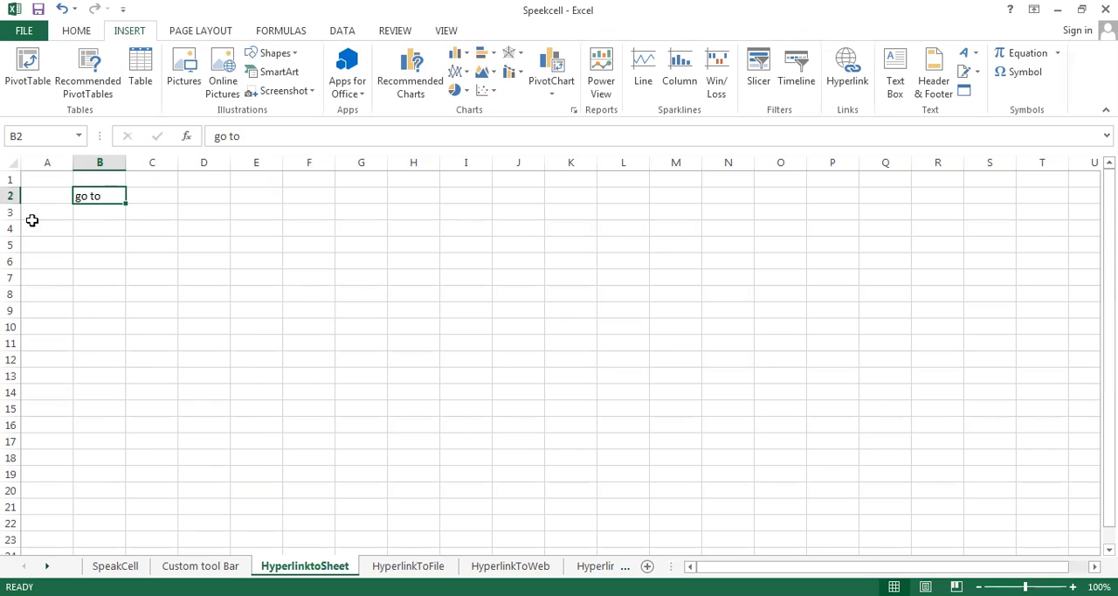
Look at the "go to" cell B2 and the Custom tool Bar sheet
{"action": "left_click", "coordinate": [129, 213]}
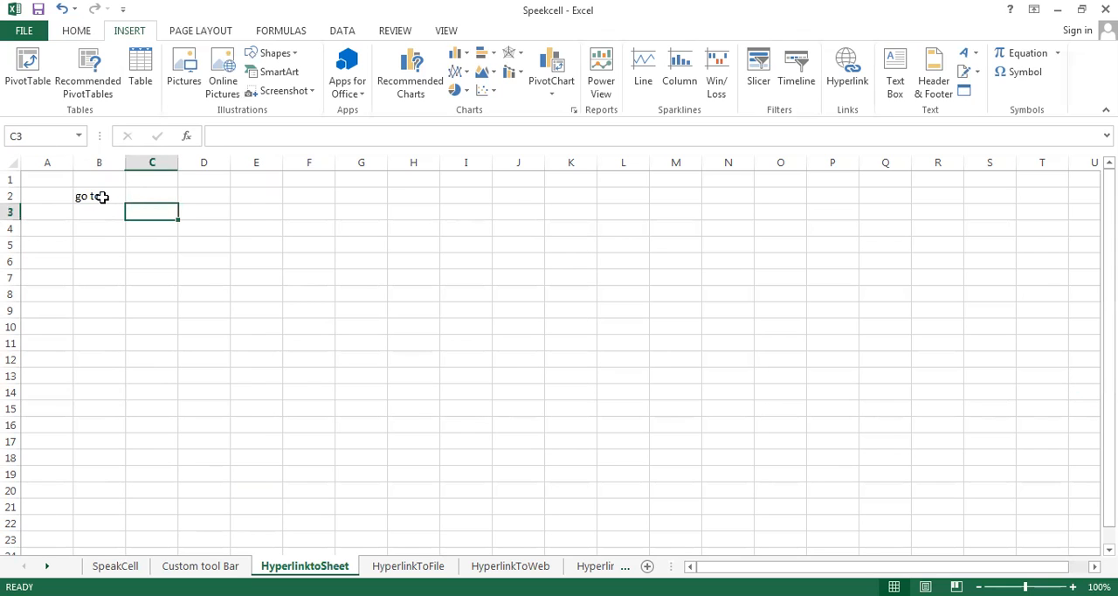
{"action": "left_click", "coordinate": [103, 197]}
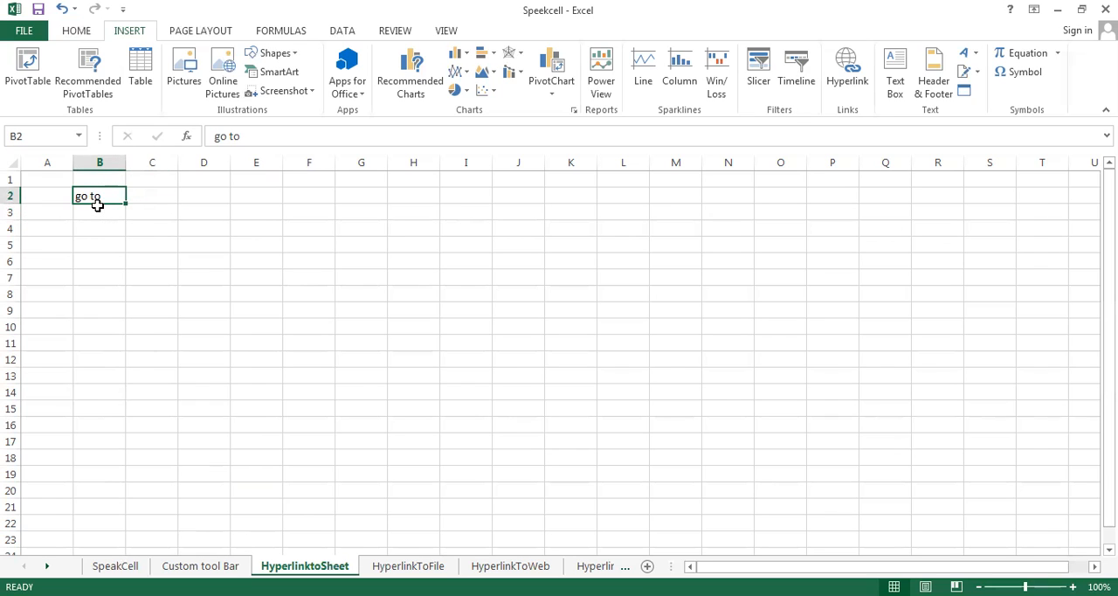
{"action": "left_click", "coordinate": [193, 567]}
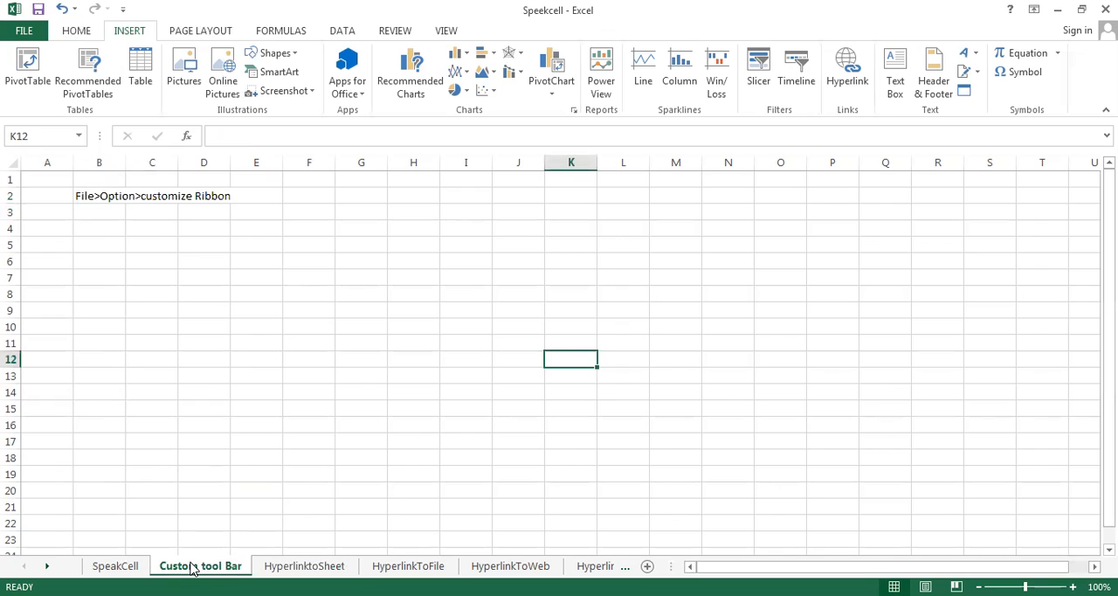
{"action": "left_click", "coordinate": [352, 247]}
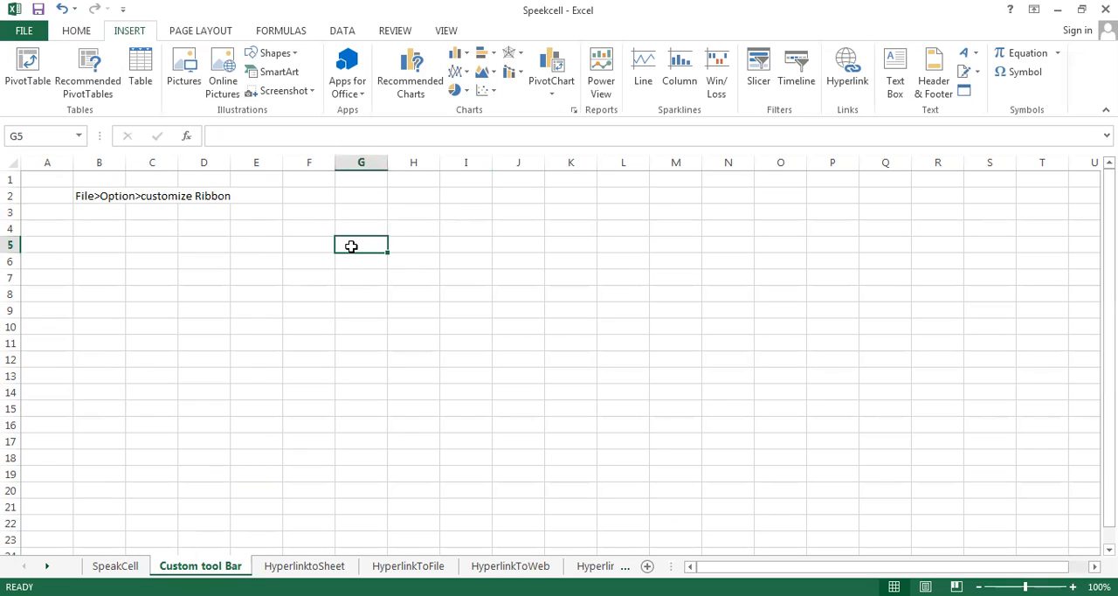
Start a hyperlink on the "go to" cell B2 of the HyperlinktoSheet sheet, targeting the 'Custom tool Bar' sheet in this document
{"action": "left_click", "coordinate": [305, 566]}
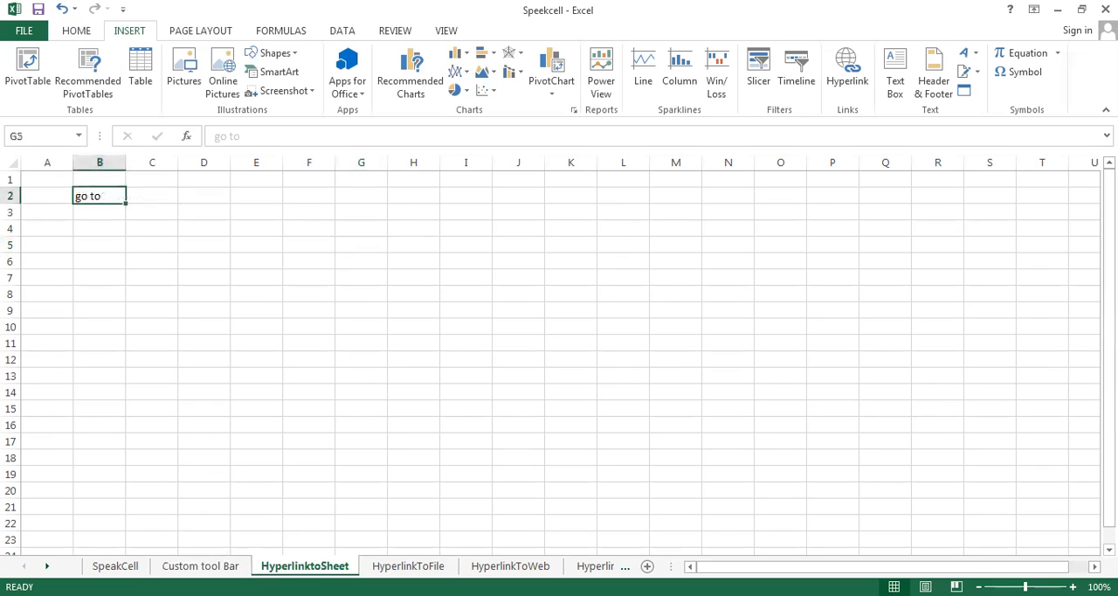
{"action": "left_click", "coordinate": [215, 292]}
{"action": "left_click", "coordinate": [104, 198]}
{"action": "key", "text": "ctrl+k"}
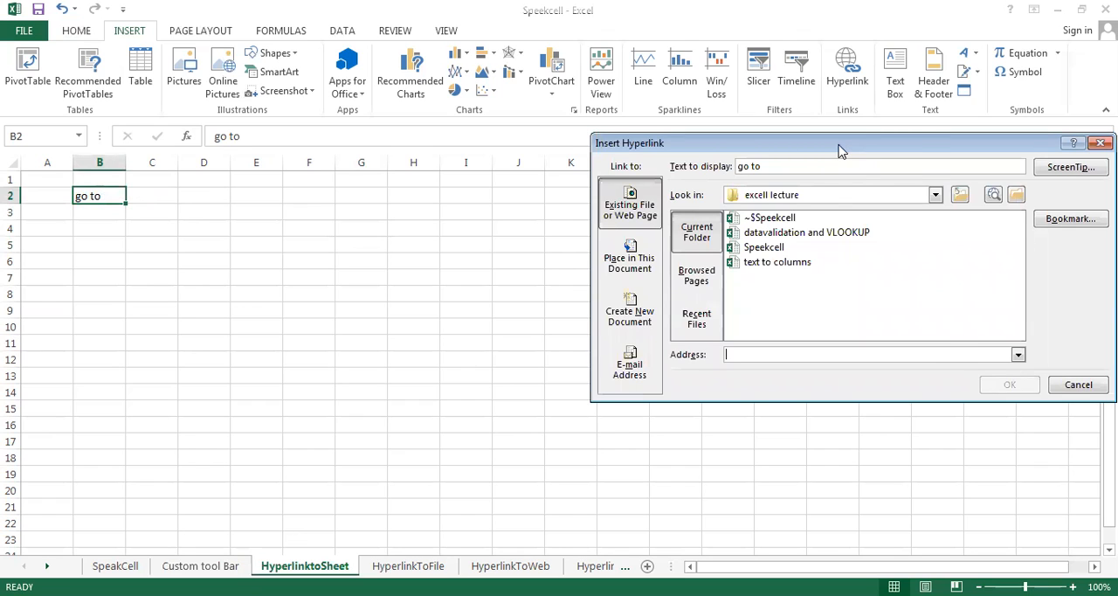
{"action": "left_click_drag", "start_coordinate": [839, 151], "coordinate": [681, 159]}
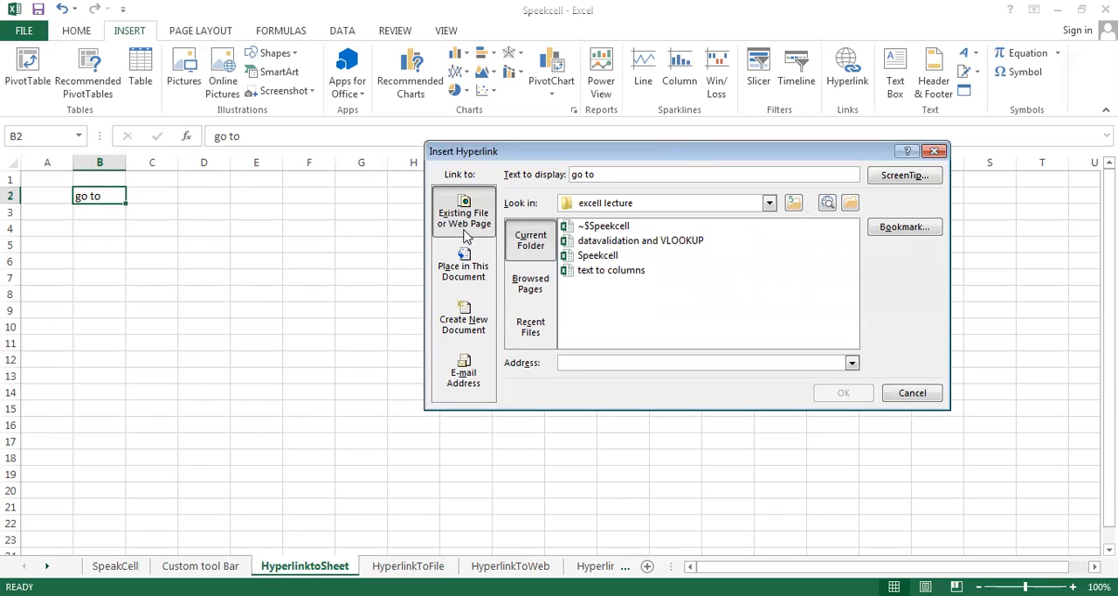
{"action": "left_click", "coordinate": [467, 278]}
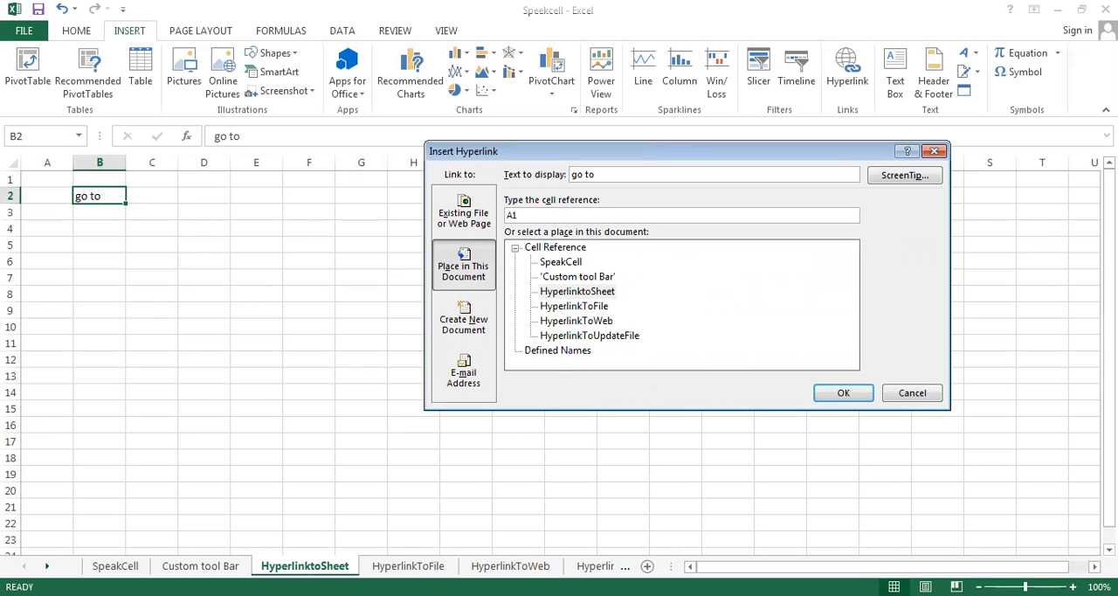
{"action": "left_click", "coordinate": [601, 277]}
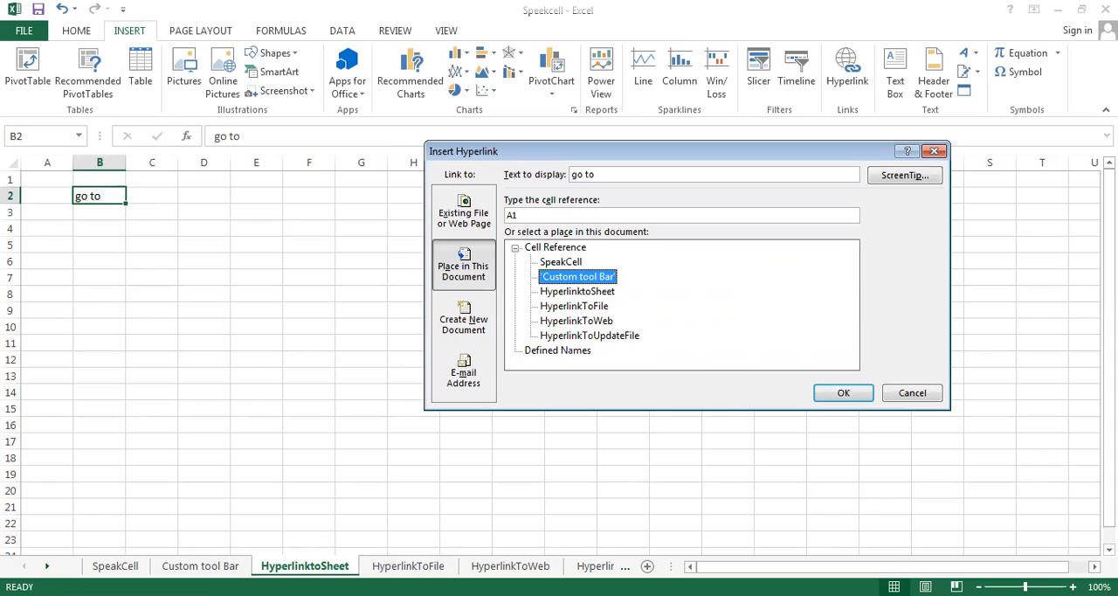
Set the hyperlink's target cell reference to G5 and insert the link
{"action": "left_click", "coordinate": [530, 216]}
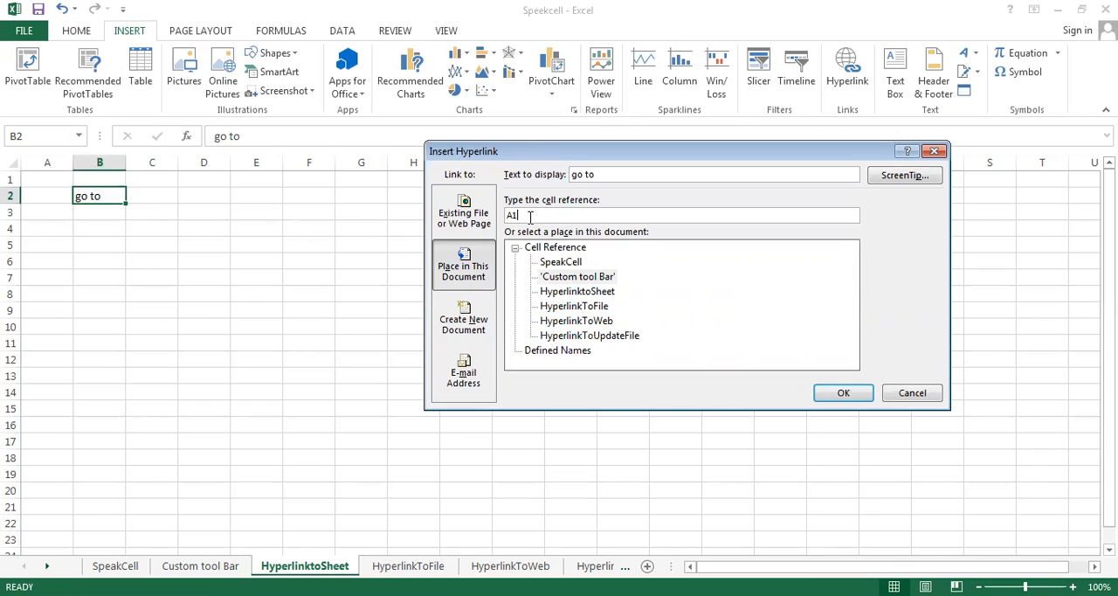
{"action": "key", "text": "BackSpace"}
{"action": "key", "text": "BackSpace"}
{"action": "type", "text": "G5"}
{"action": "left_click", "coordinate": [846, 394]}
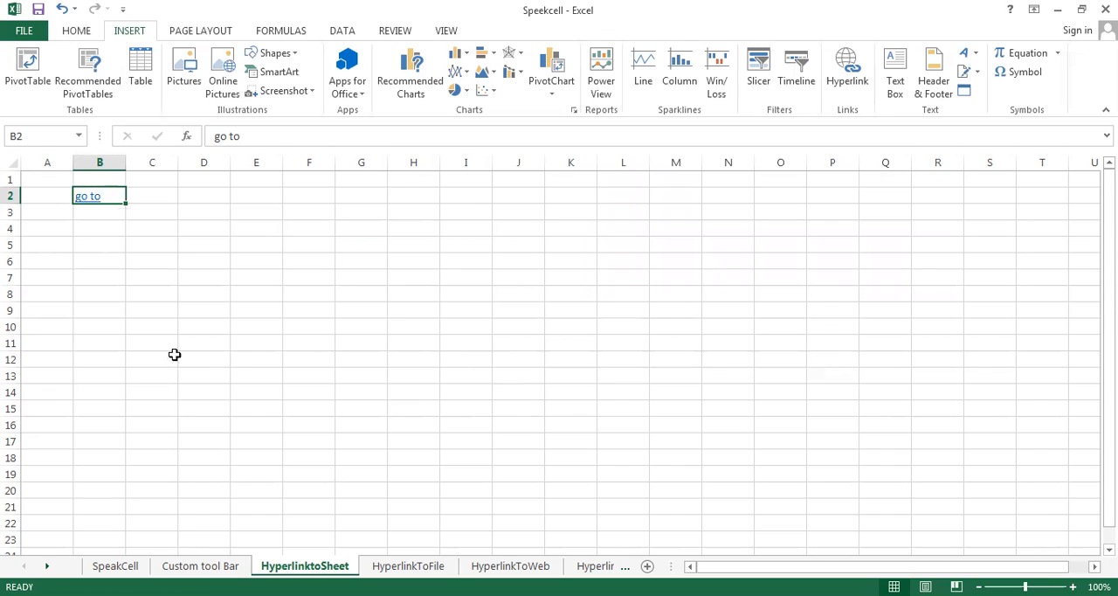
Test the "go to" hyperlink in B2 by following it, and return to the HyperlinktoSheet sheet
{"action": "mouse_move", "coordinate": [90, 198]}
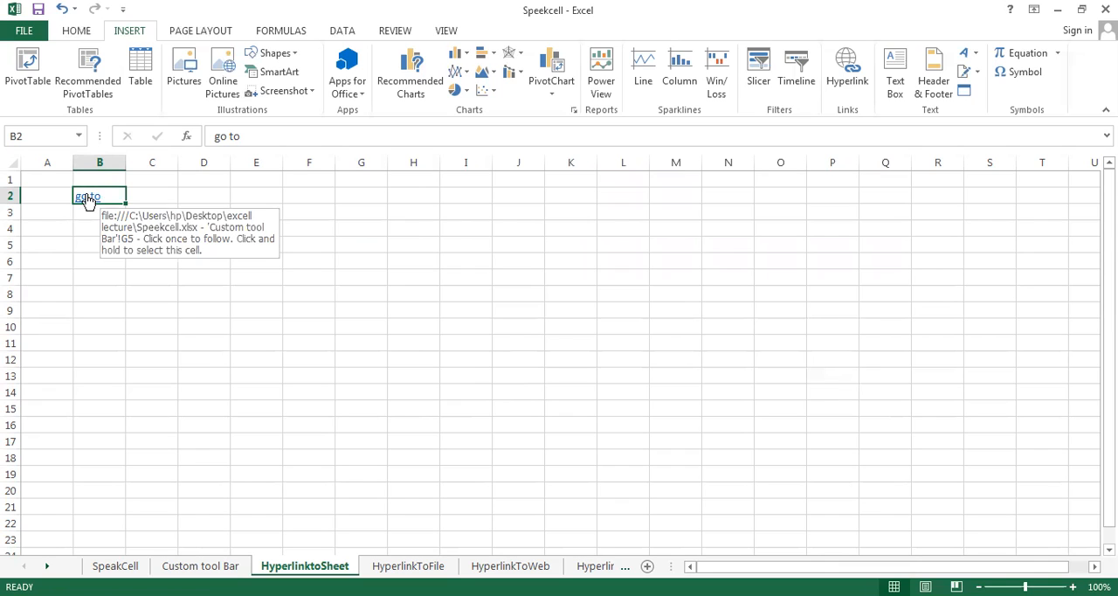
{"action": "left_click", "coordinate": [87, 198]}
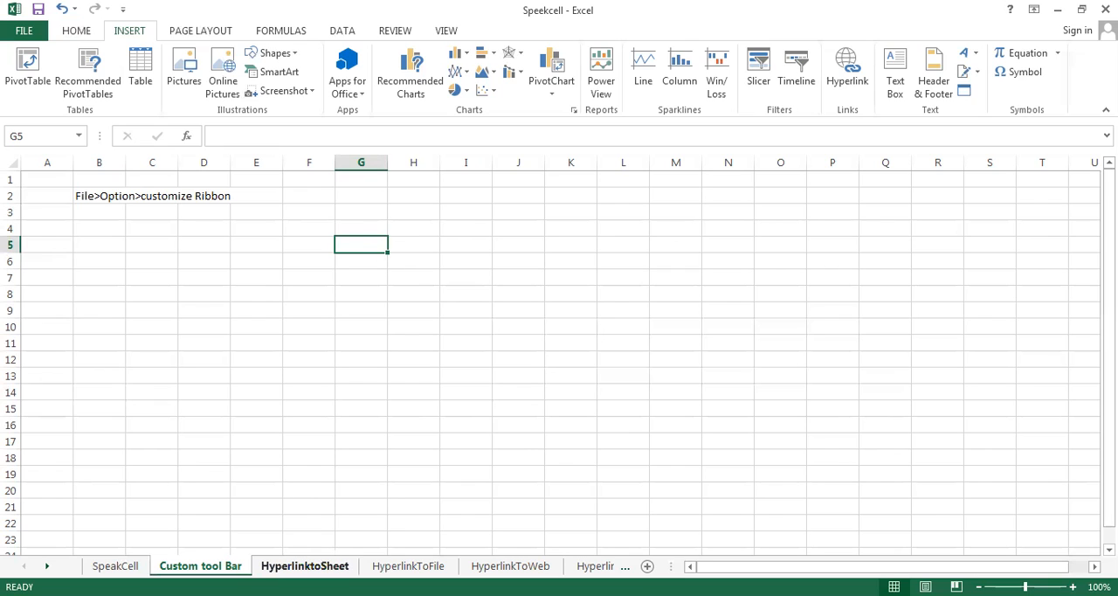
{"action": "left_click", "coordinate": [305, 566]}
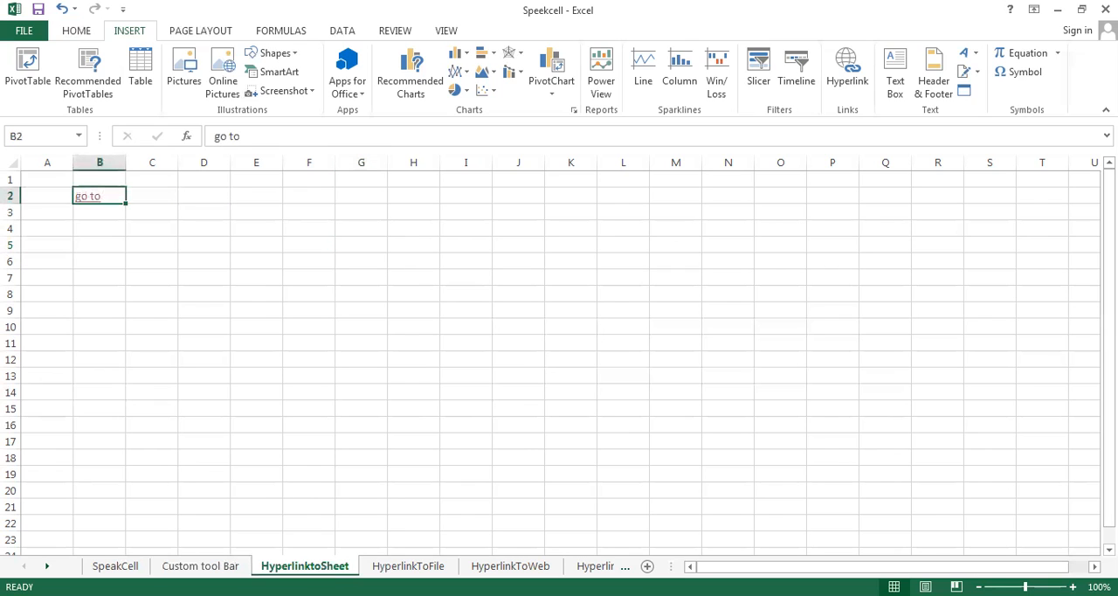
Review the edit settings of the "go to" hyperlink in B2 and close them without changes
{"action": "right_click", "coordinate": [94, 202]}
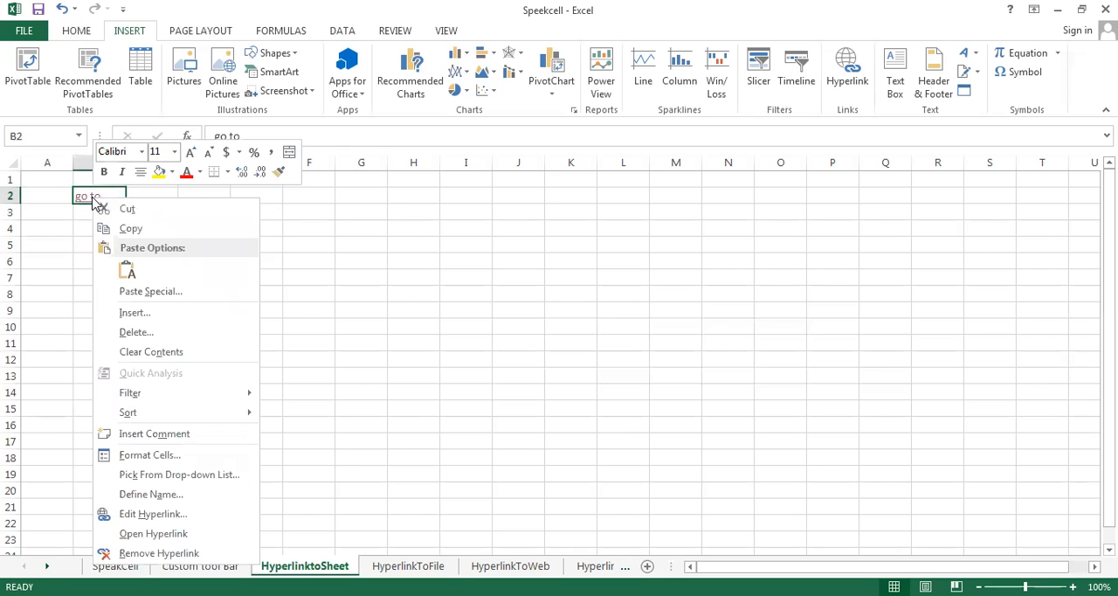
{"action": "left_click", "coordinate": [153, 515]}
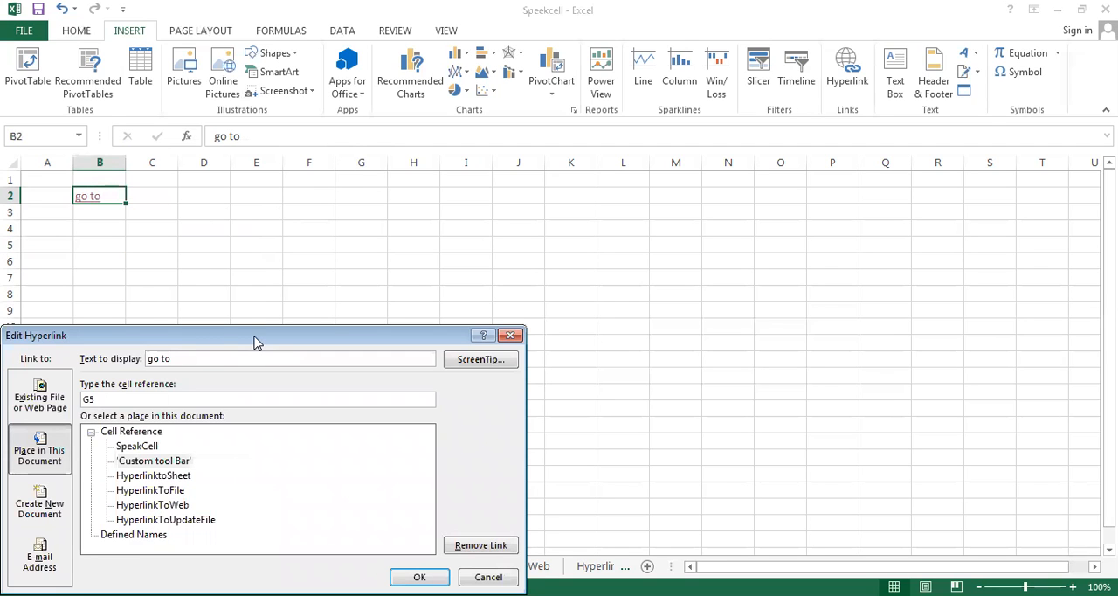
{"action": "left_click_drag", "start_coordinate": [256, 342], "coordinate": [618, 197]}
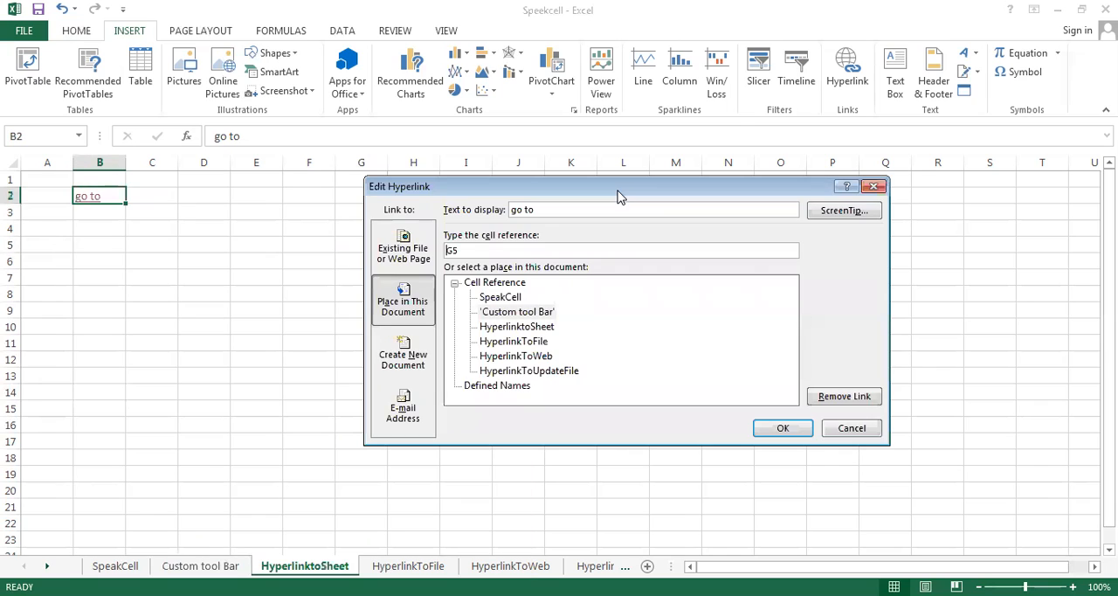
{"action": "left_click", "coordinate": [852, 429]}
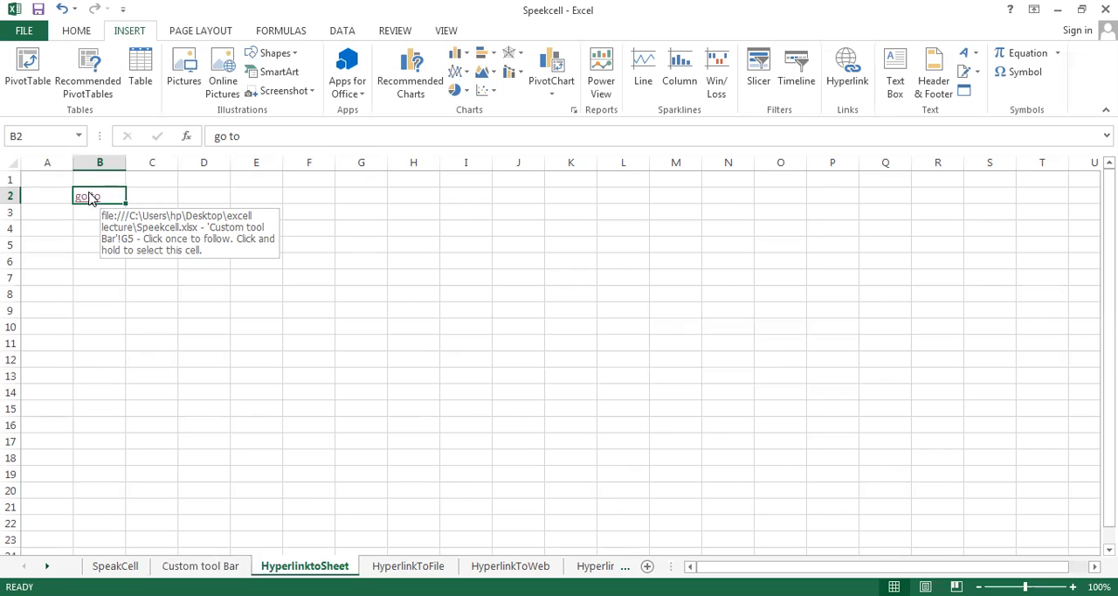
Edit the "go to" hyperlink in B2 to give it the ScreenTip text "Hello"
{"action": "right_click", "coordinate": [92, 198]}
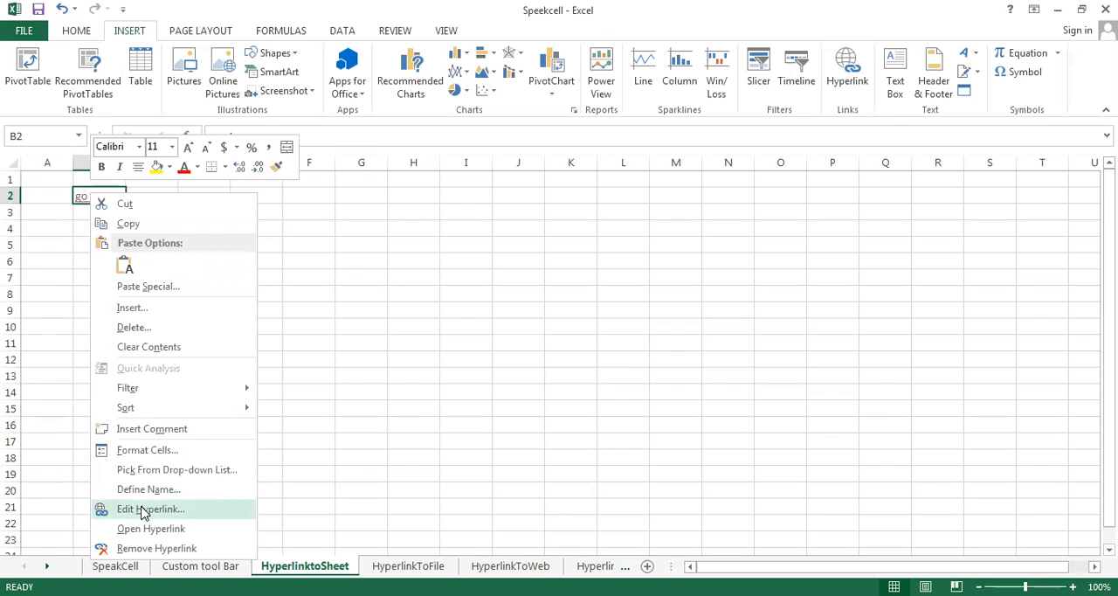
{"action": "left_click", "coordinate": [145, 510]}
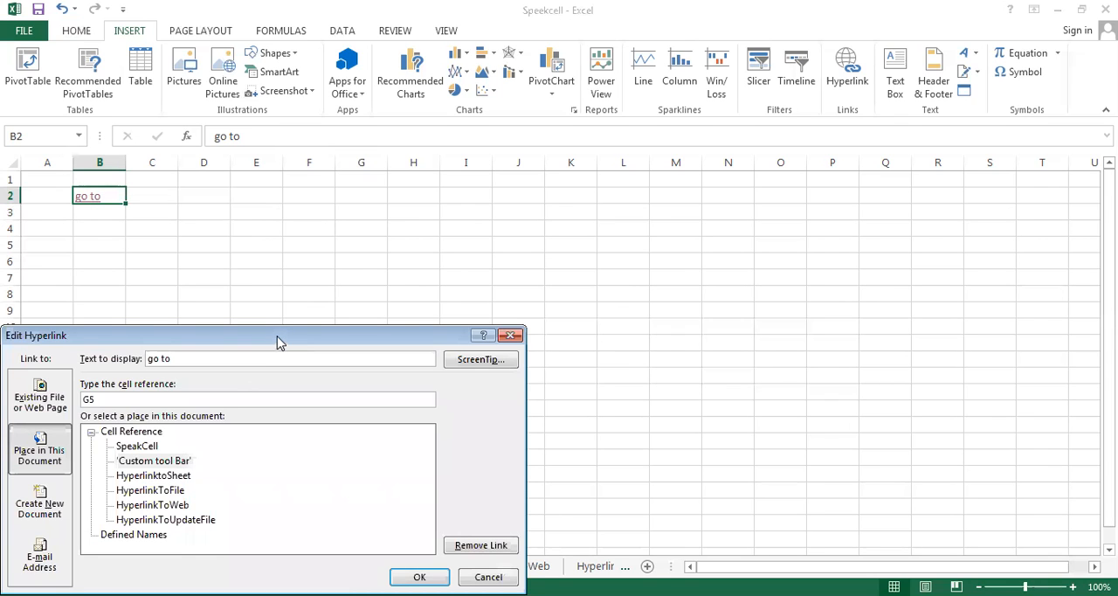
{"action": "left_click_drag", "start_coordinate": [277, 336], "coordinate": [532, 145]}
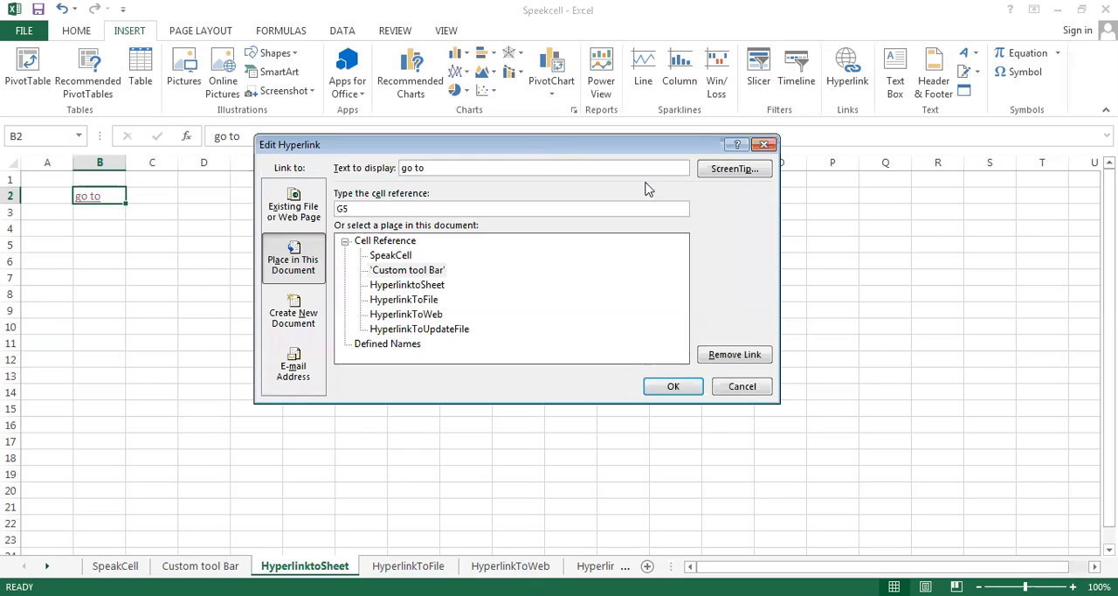
{"action": "left_click", "coordinate": [734, 172]}
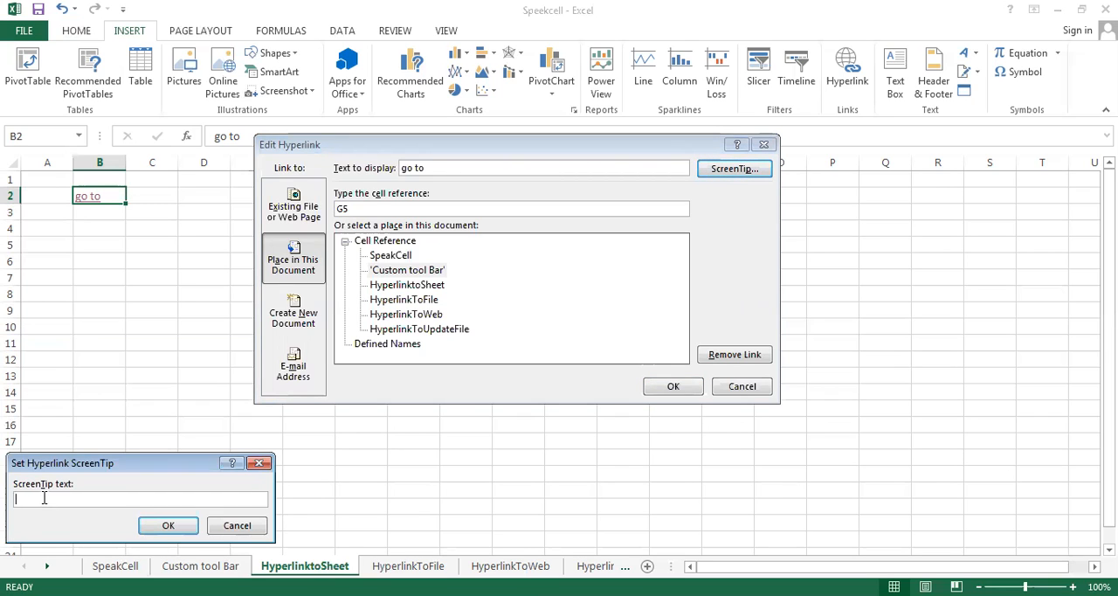
{"action": "type", "text": "HE"}
{"action": "key", "text": "BackSpace"}
{"action": "type", "text": "ello"}
{"action": "left_click", "coordinate": [181, 530]}
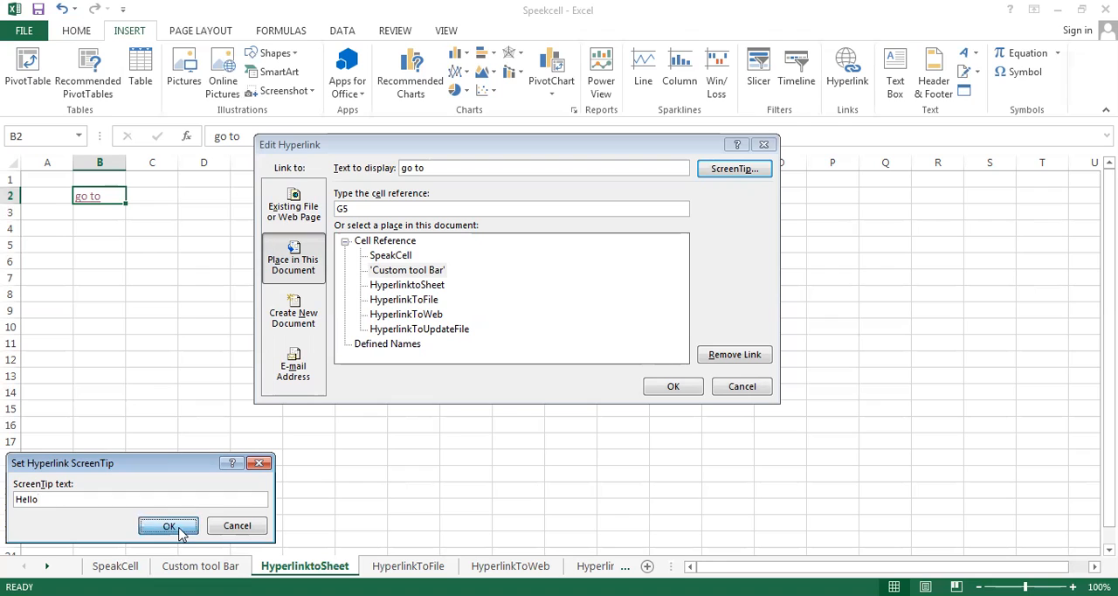
{"action": "left_click", "coordinate": [687, 385]}
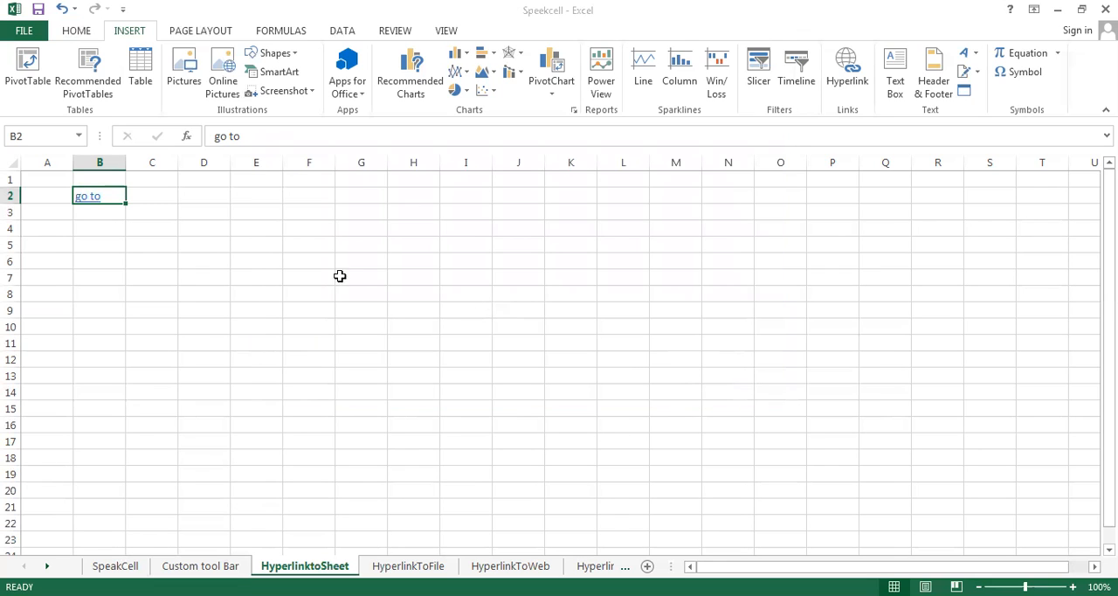
Check the ScreenTip of the "go to" link, follow the link, and return to the HyperlinktoSheet sheet
{"action": "mouse_move", "coordinate": [92, 197]}
{"action": "left_click", "coordinate": [92, 199]}
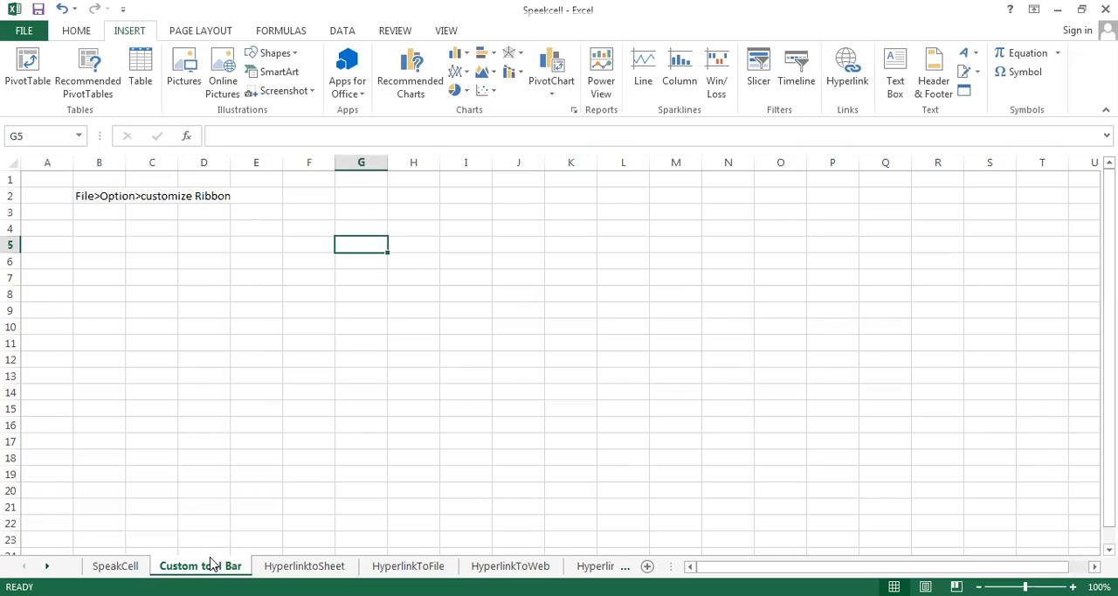
{"action": "left_click", "coordinate": [304, 565]}
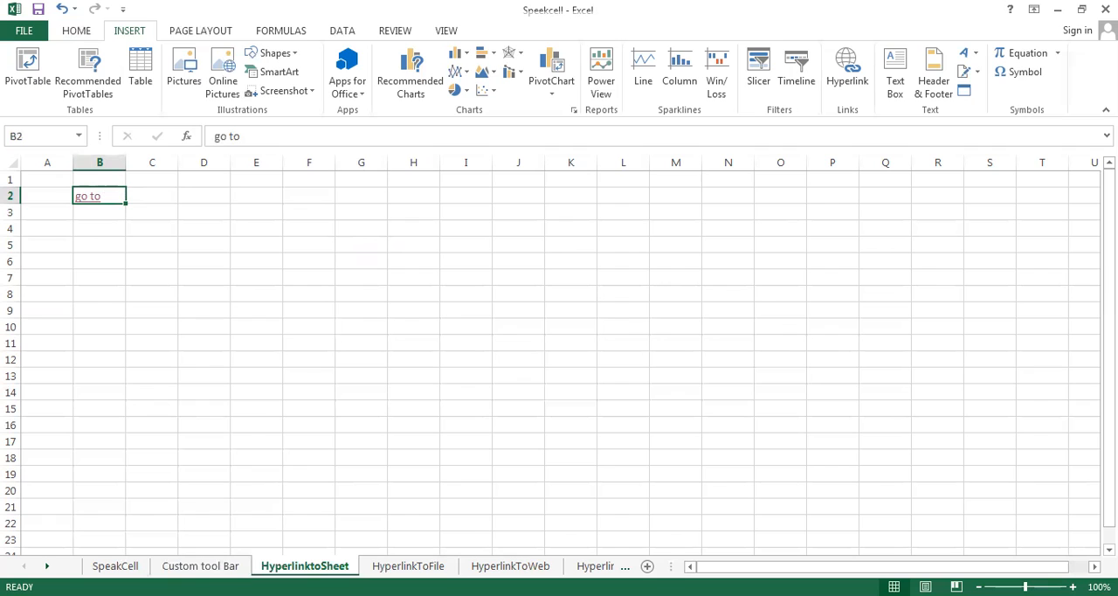
Start a hyperlink to an existing file on the "Click to open ebook" cell D3 of the HyperlinkToFile sheet, browsing the Desktop
{"action": "left_click", "coordinate": [408, 566]}
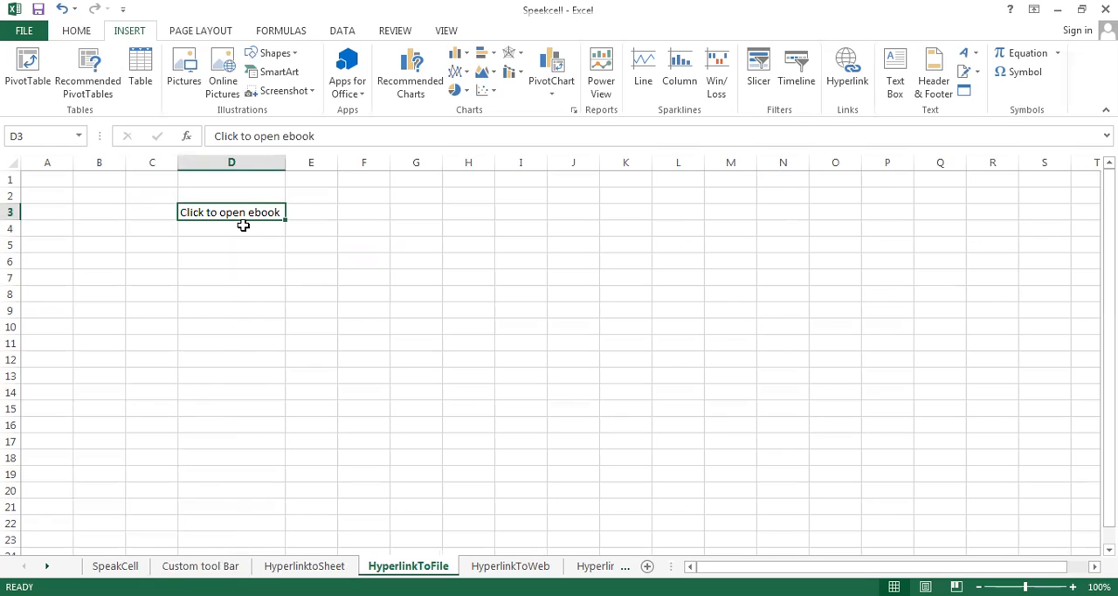
{"action": "left_click", "coordinate": [244, 256]}
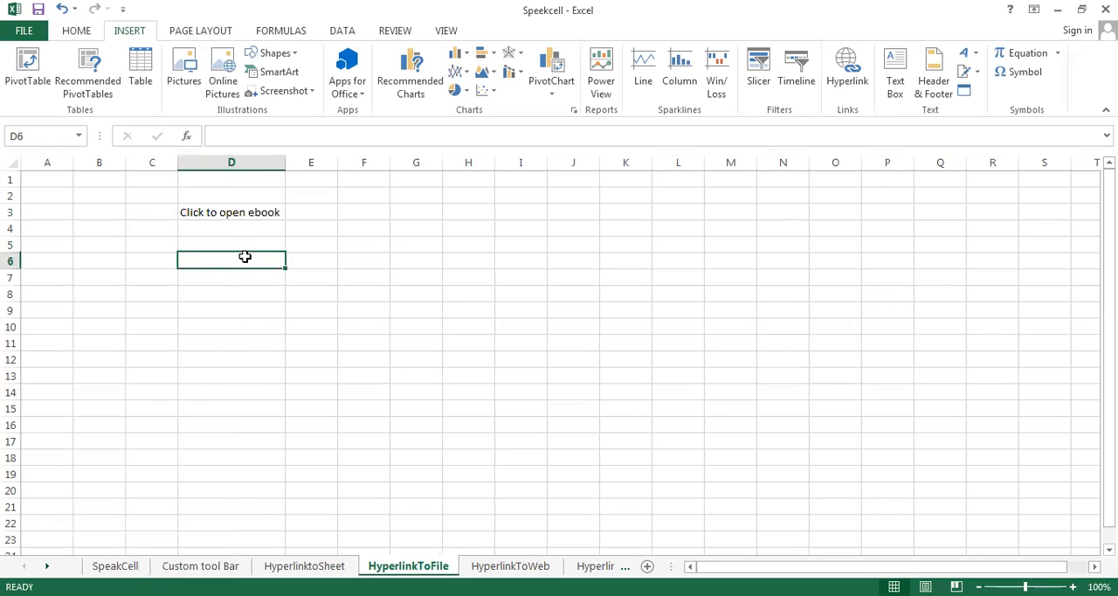
{"action": "left_click", "coordinate": [236, 213]}
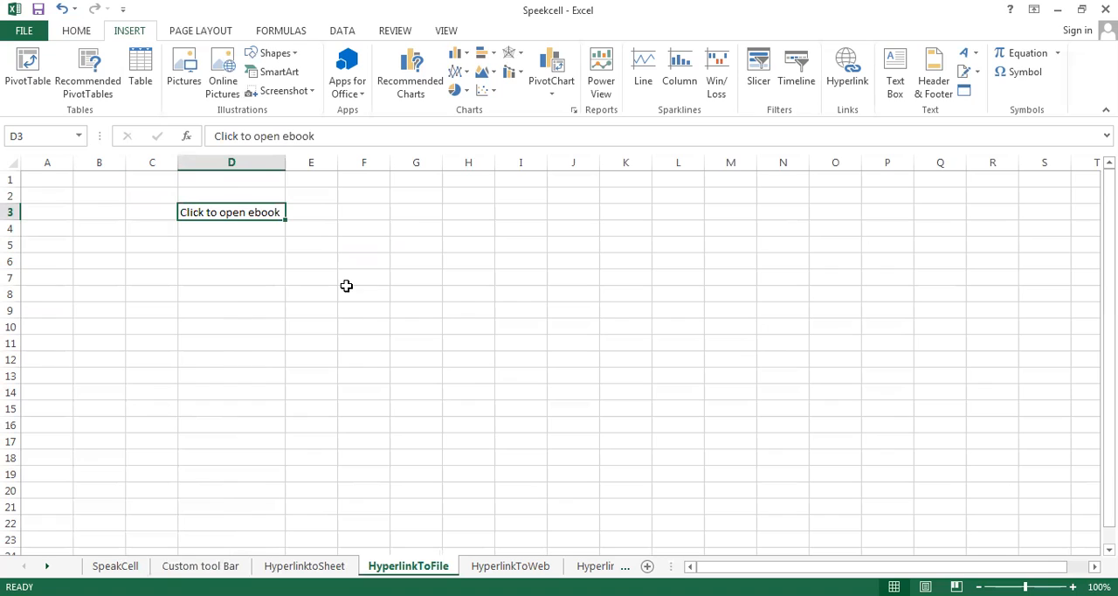
{"action": "left_click", "coordinate": [847, 74]}
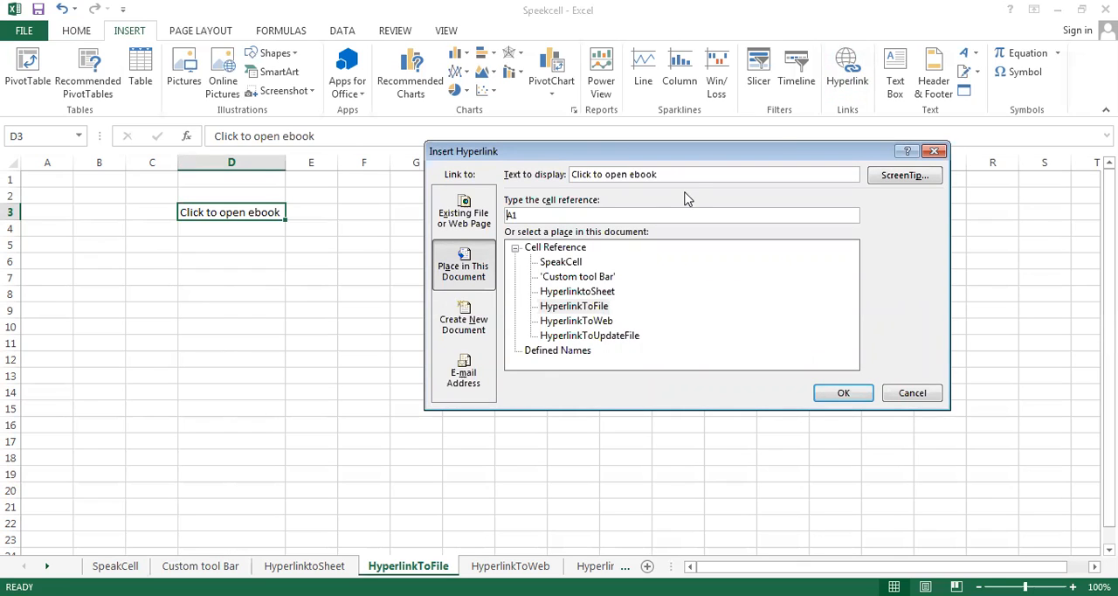
{"action": "left_click", "coordinate": [466, 225]}
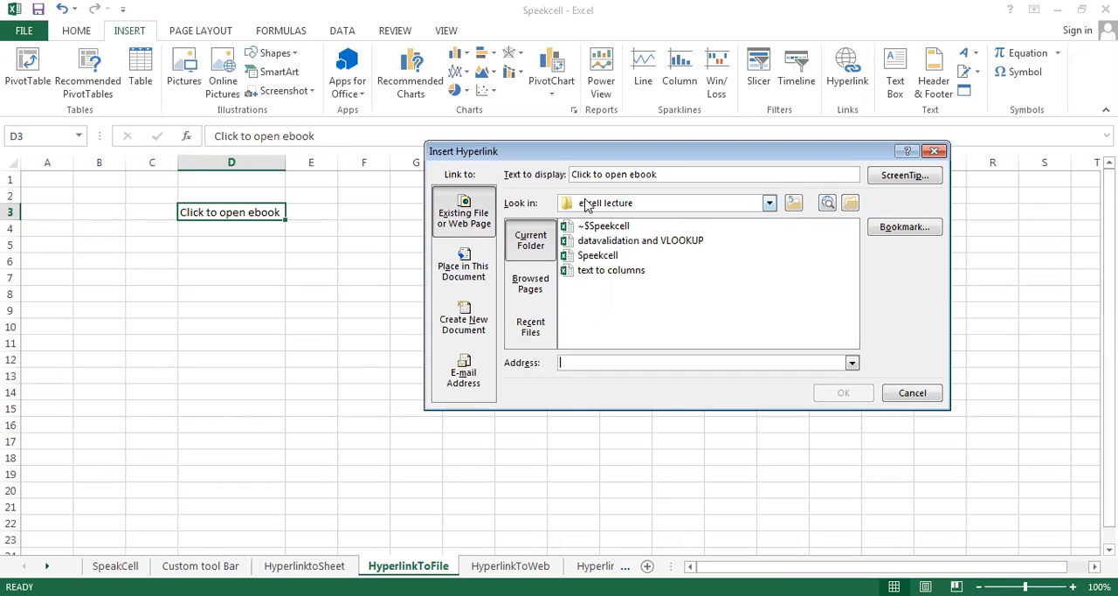
{"action": "left_click", "coordinate": [769, 203]}
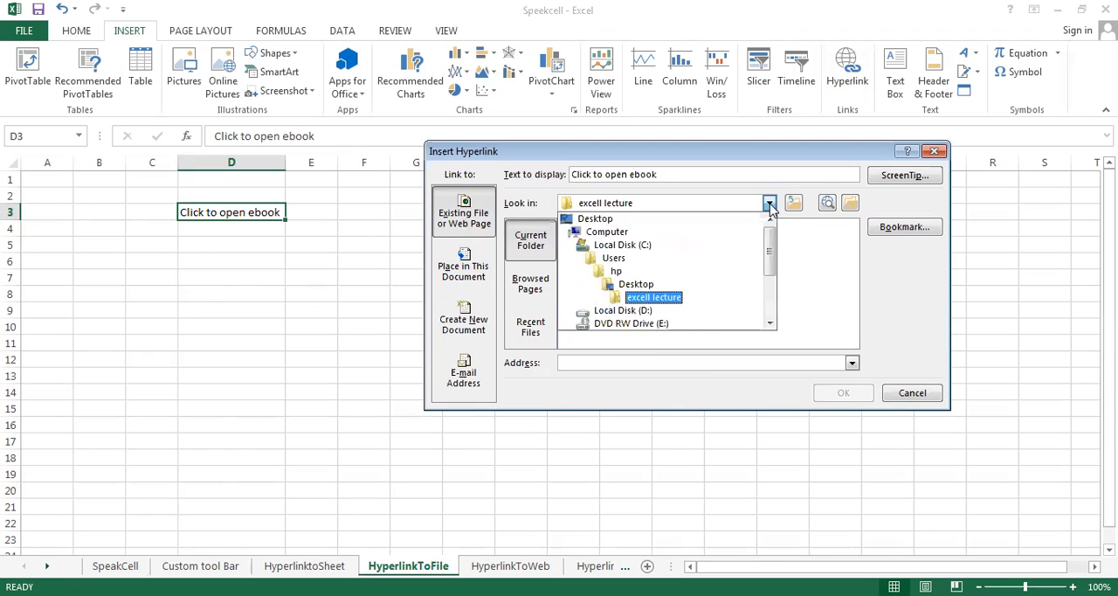
{"action": "left_click", "coordinate": [601, 219]}
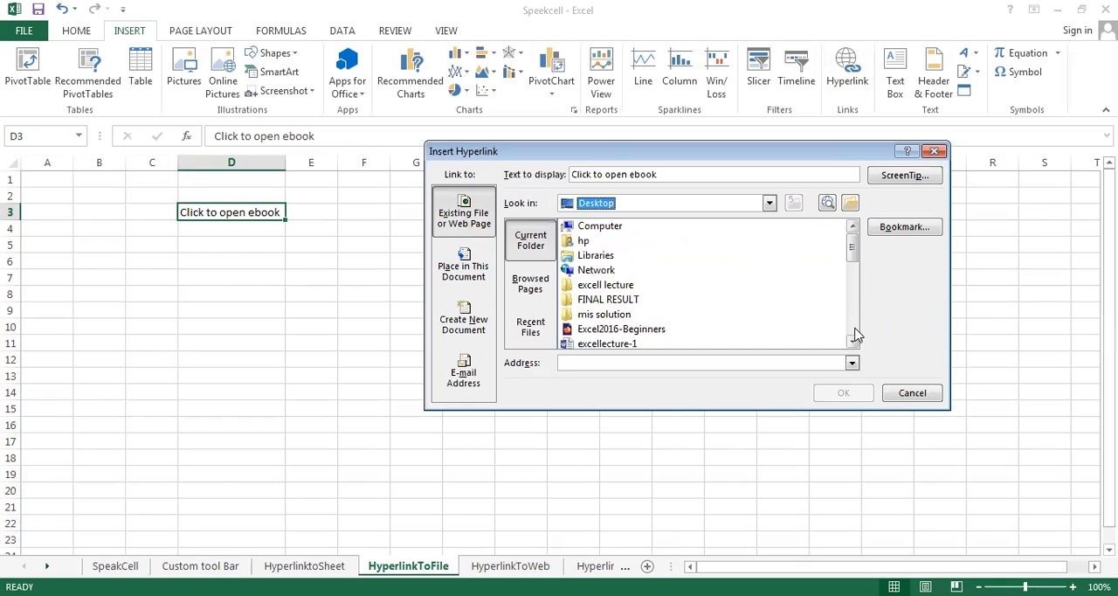
Choose the Management Information Systems e-book file as the link target and insert the hyperlink
{"action": "left_click", "coordinate": [852, 342]}
{"action": "left_click", "coordinate": [853, 343]}
{"action": "left_click", "coordinate": [852, 342]}
{"action": "left_click", "coordinate": [853, 343]}
{"action": "left_click", "coordinate": [853, 342]}
{"action": "left_click", "coordinate": [853, 343]}
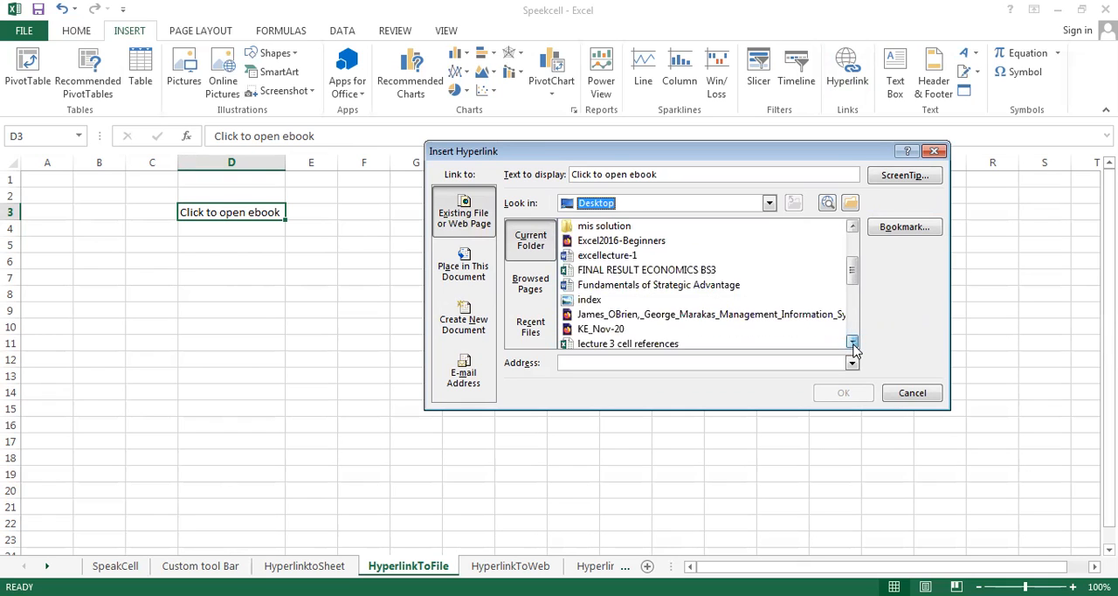
{"action": "left_click", "coordinate": [853, 342]}
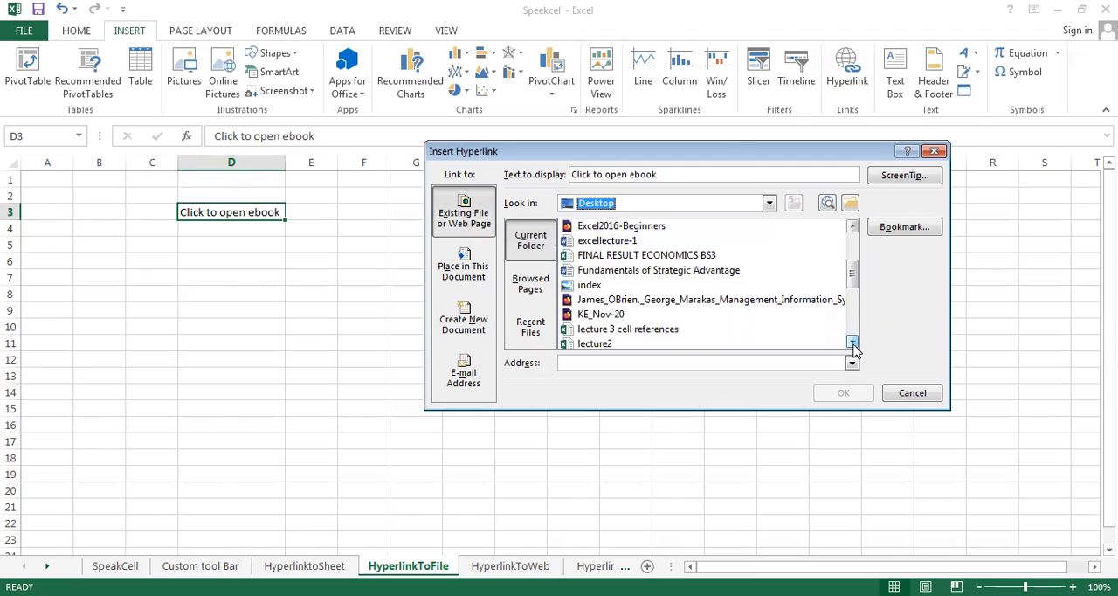
{"action": "left_click", "coordinate": [716, 303]}
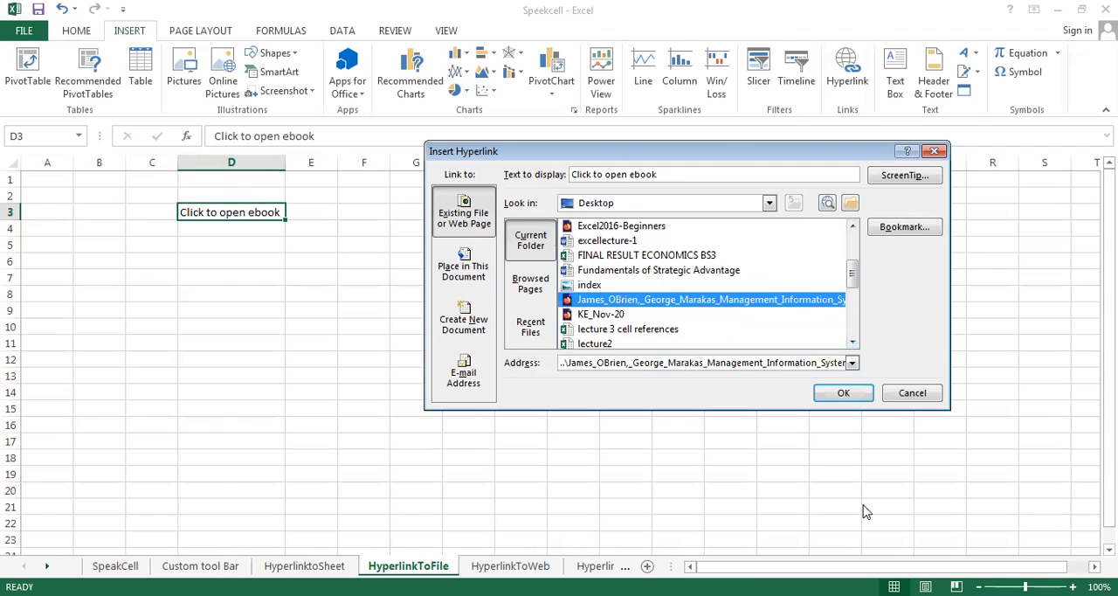
{"action": "left_click", "coordinate": [830, 395]}
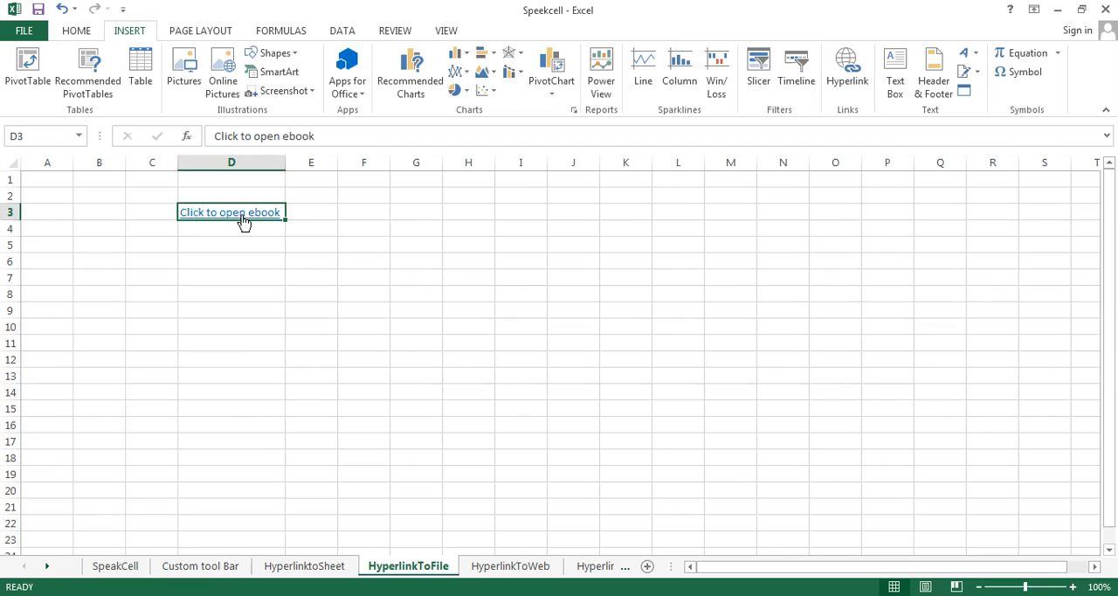
Open the "Click to open ebook" hyperlink in D3 for editing and browse to the Desktop folder for its target file
{"action": "mouse_move", "coordinate": [244, 222]}
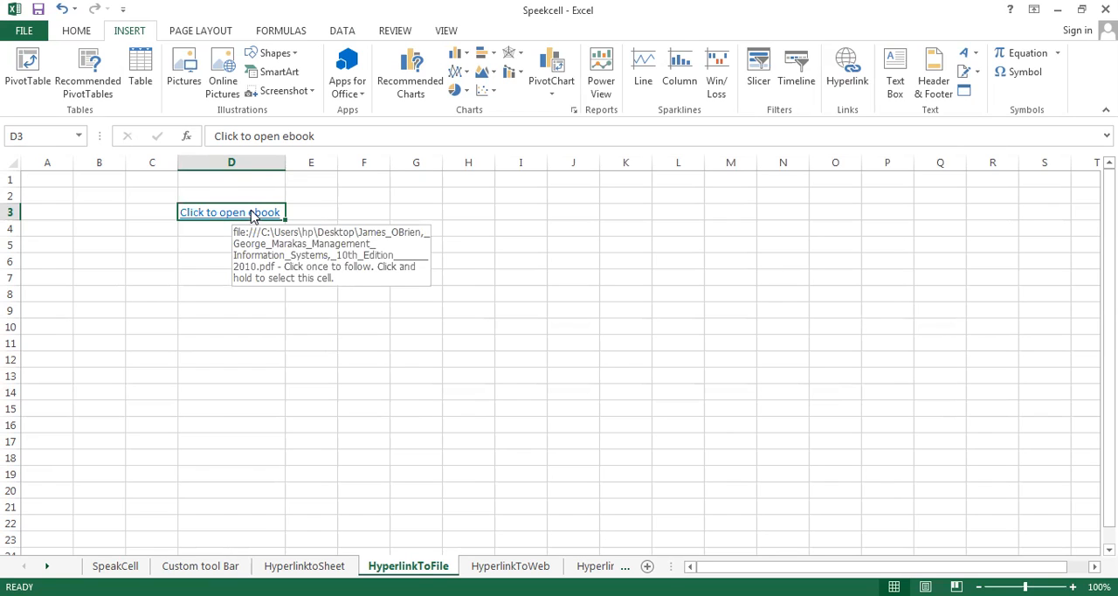
{"action": "right_click", "coordinate": [251, 214]}
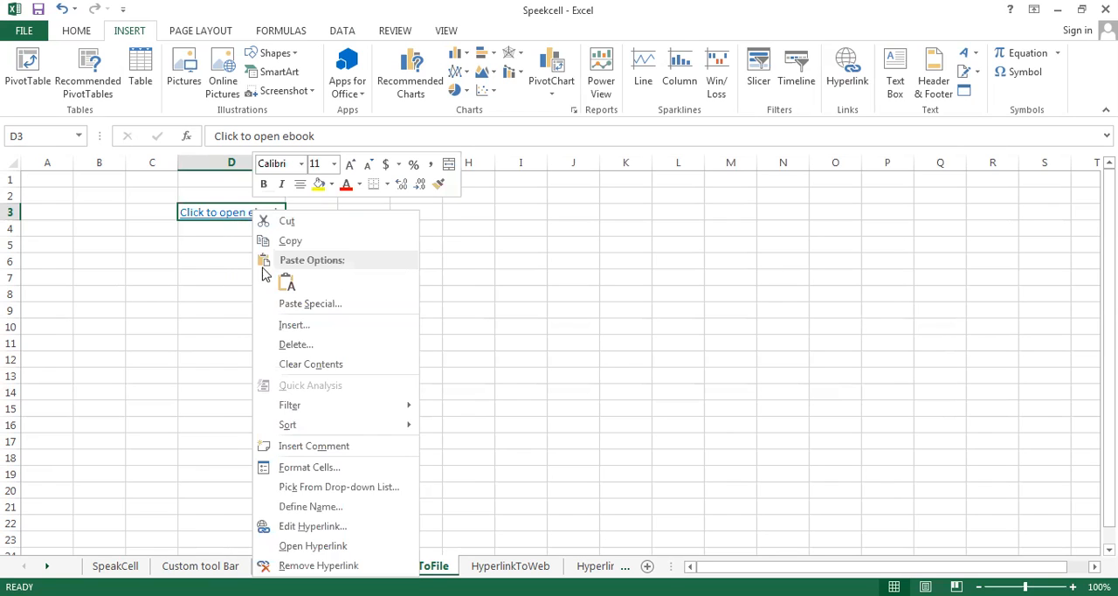
{"action": "left_click", "coordinate": [313, 526]}
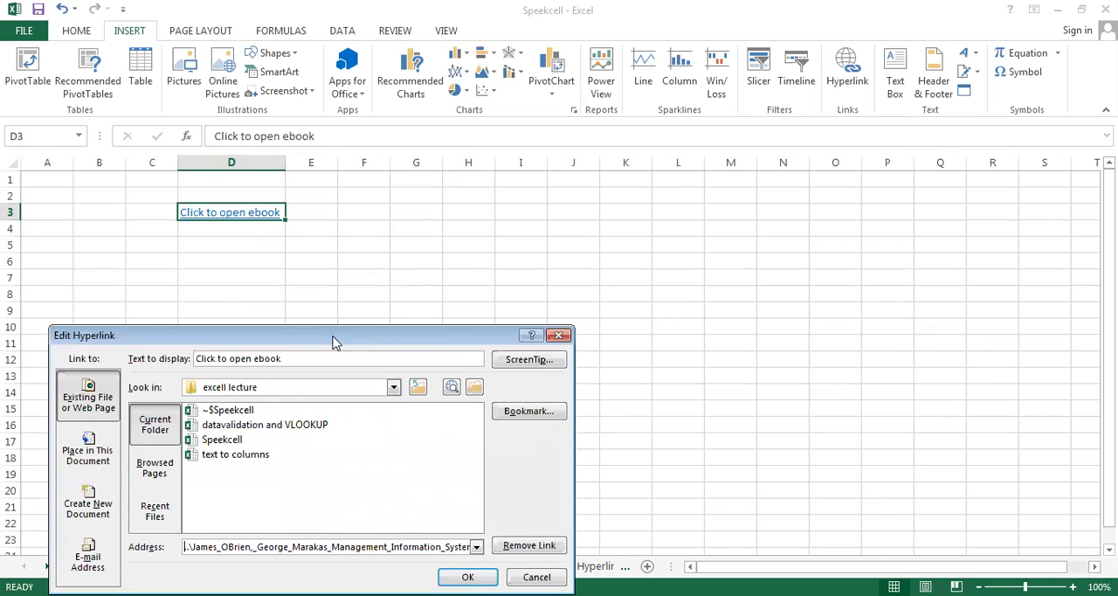
{"action": "left_click_drag", "start_coordinate": [332, 340], "coordinate": [692, 164]}
{"action": "left_click", "coordinate": [551, 370]}
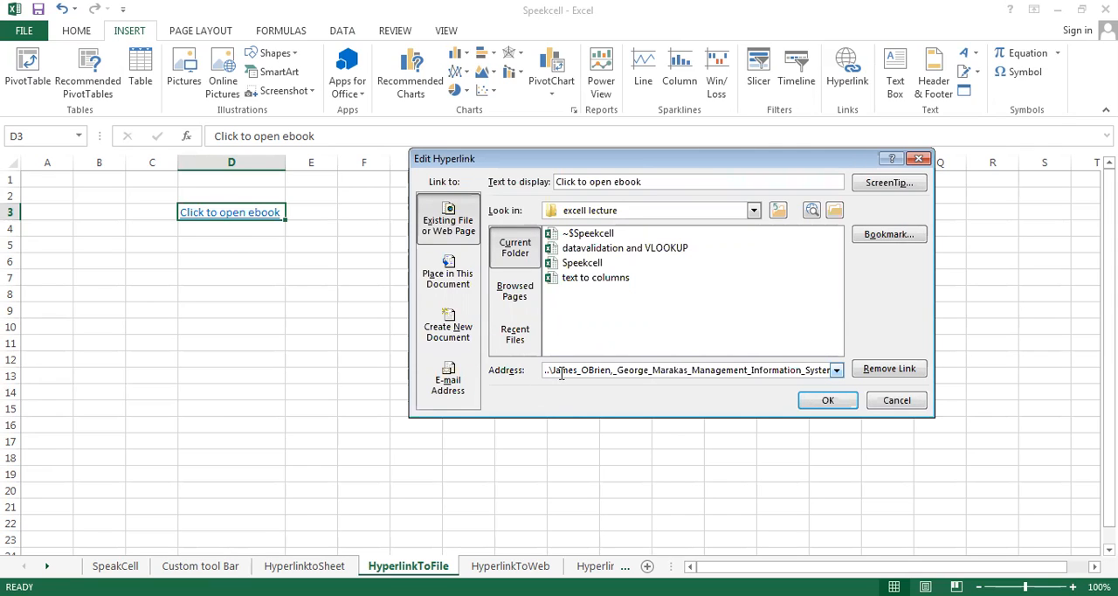
{"action": "left_click", "coordinate": [754, 211]}
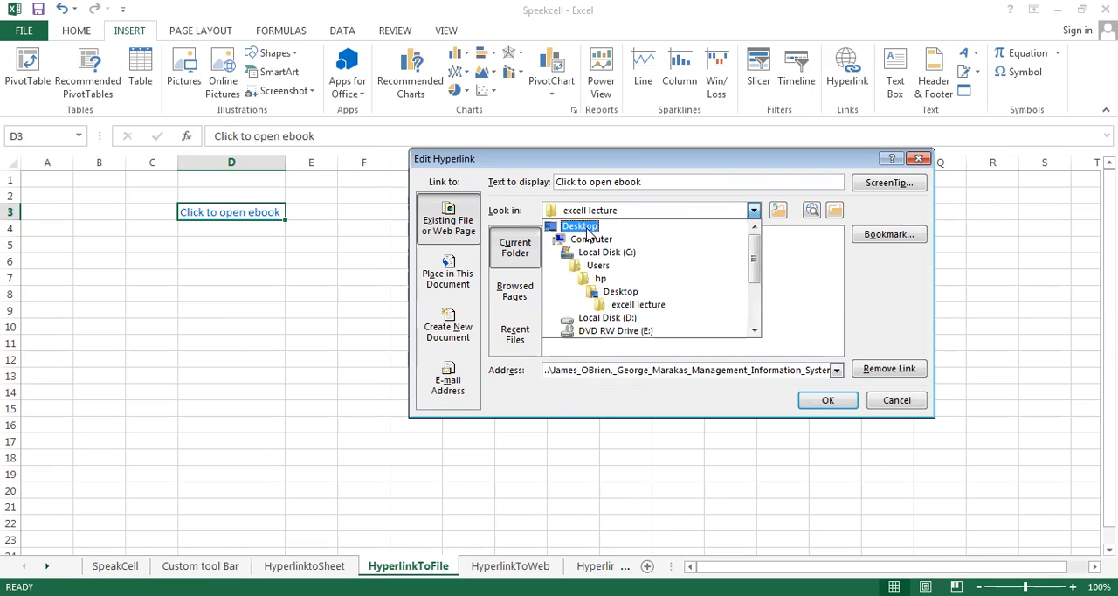
{"action": "left_click", "coordinate": [580, 227]}
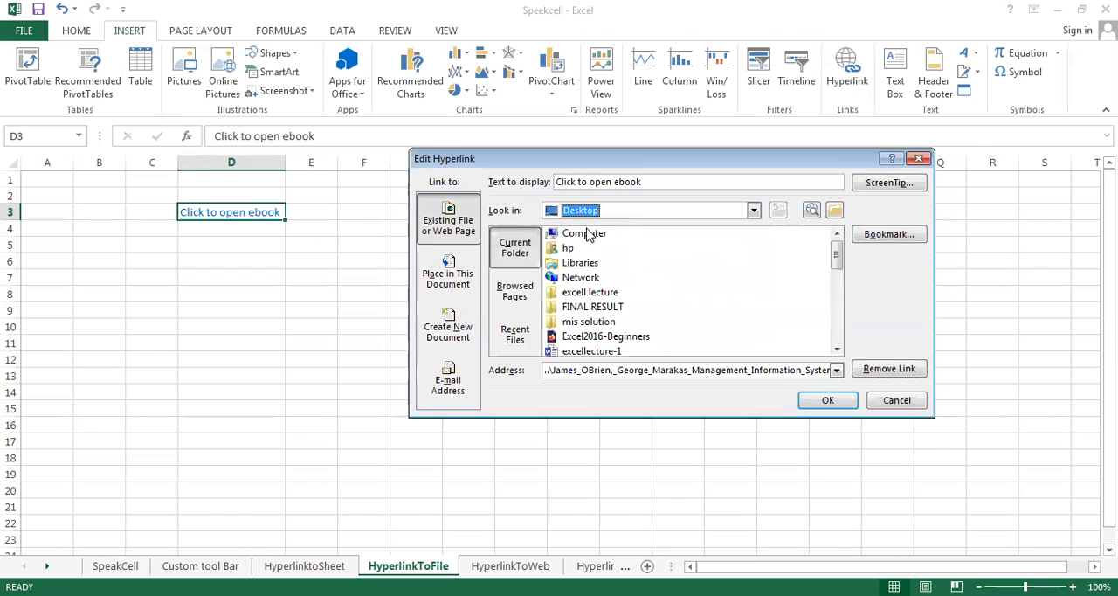
Choose the Management Information Systems e-book file as the D3 link's target and follow the link
{"action": "left_click", "coordinate": [836, 349]}
{"action": "left_click", "coordinate": [836, 350]}
{"action": "left_click", "coordinate": [836, 350]}
{"action": "left_click", "coordinate": [836, 350]}
{"action": "left_click", "coordinate": [837, 350]}
{"action": "left_click", "coordinate": [836, 349]}
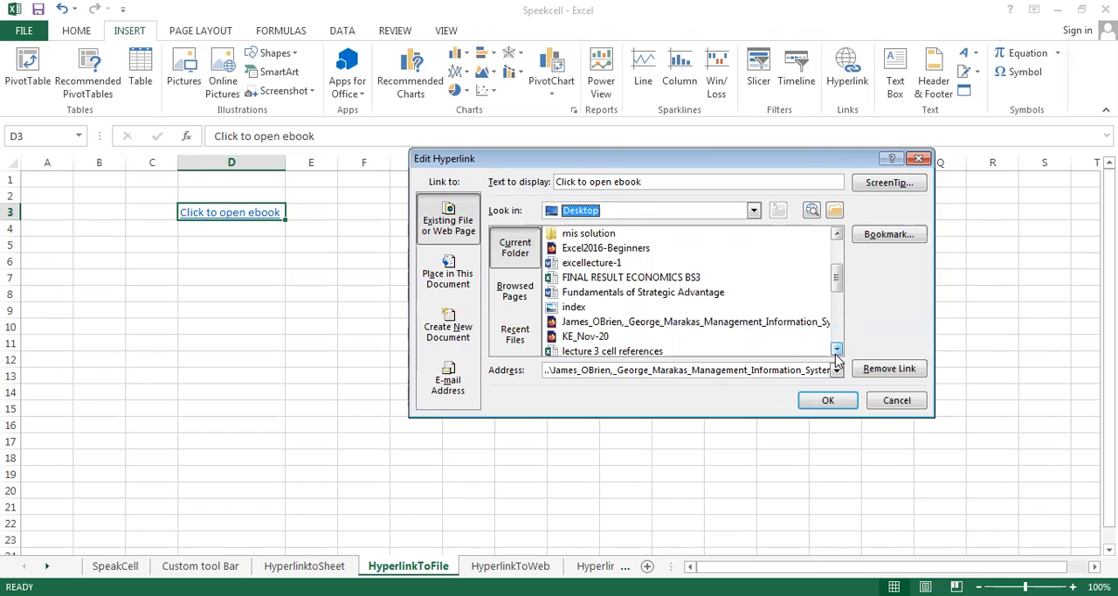
{"action": "double_click", "coordinate": [746, 322]}
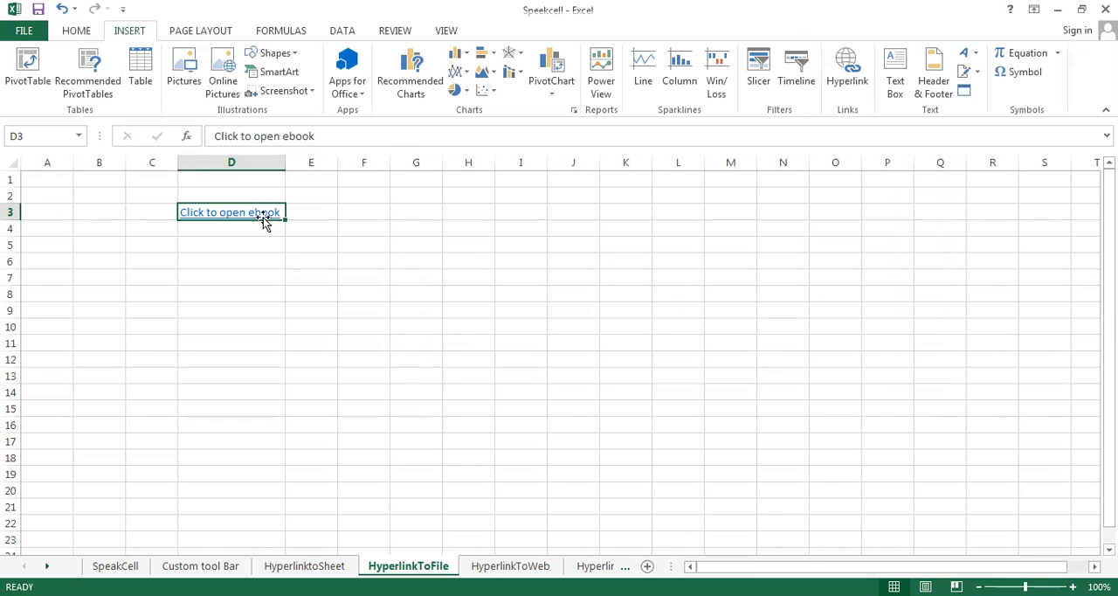
{"action": "mouse_move", "coordinate": [261, 219]}
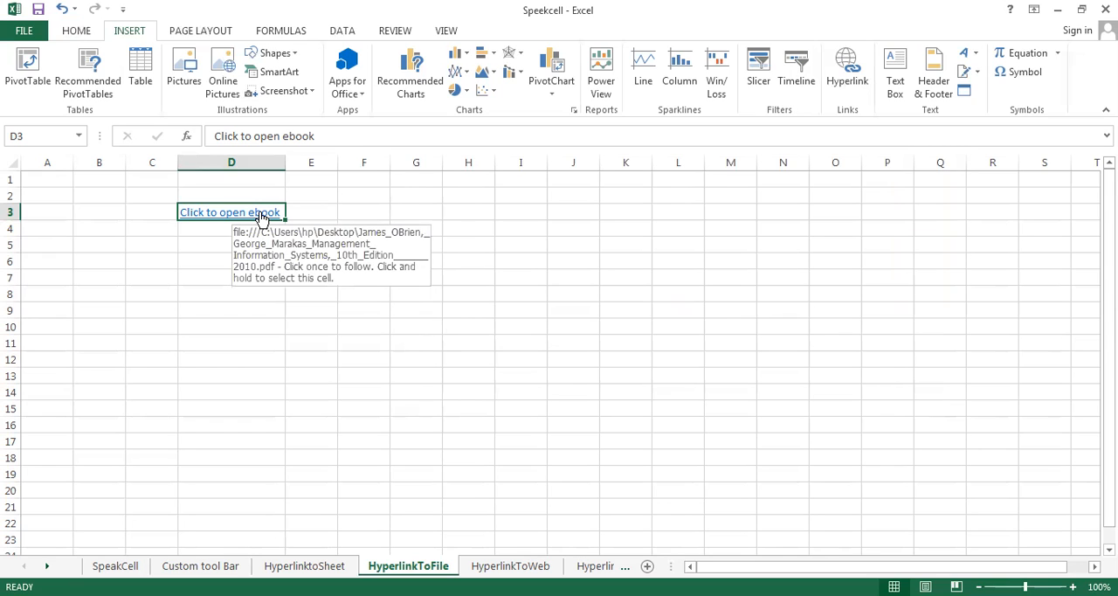
{"action": "left_click", "coordinate": [259, 213]}
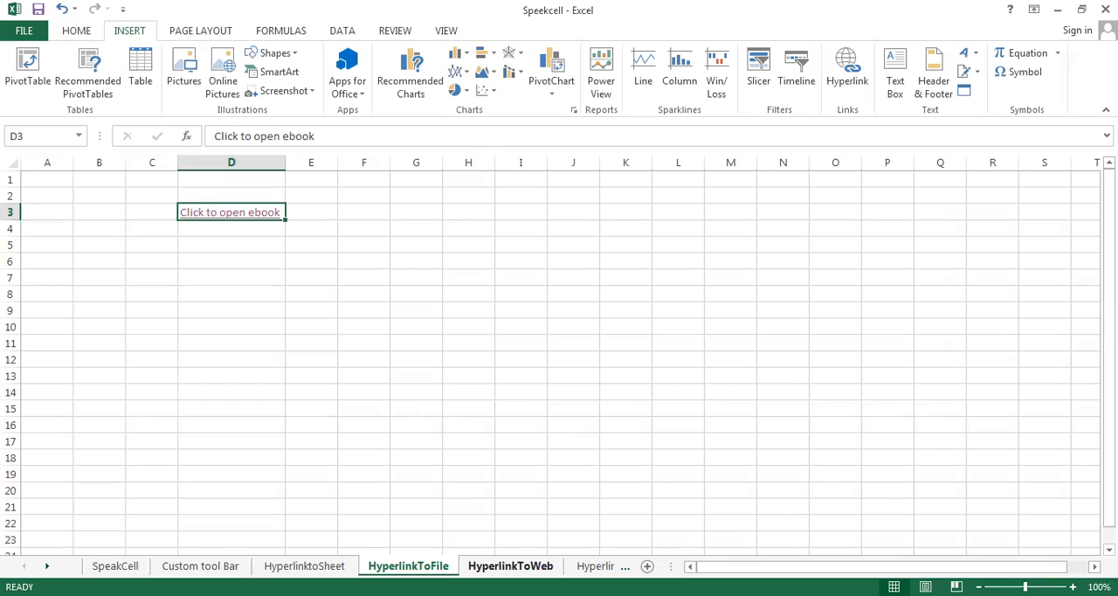
Start a hyperlink on the "clickhere" cell E3 of the HyperlinkToWeb sheet
{"action": "left_click", "coordinate": [511, 565]}
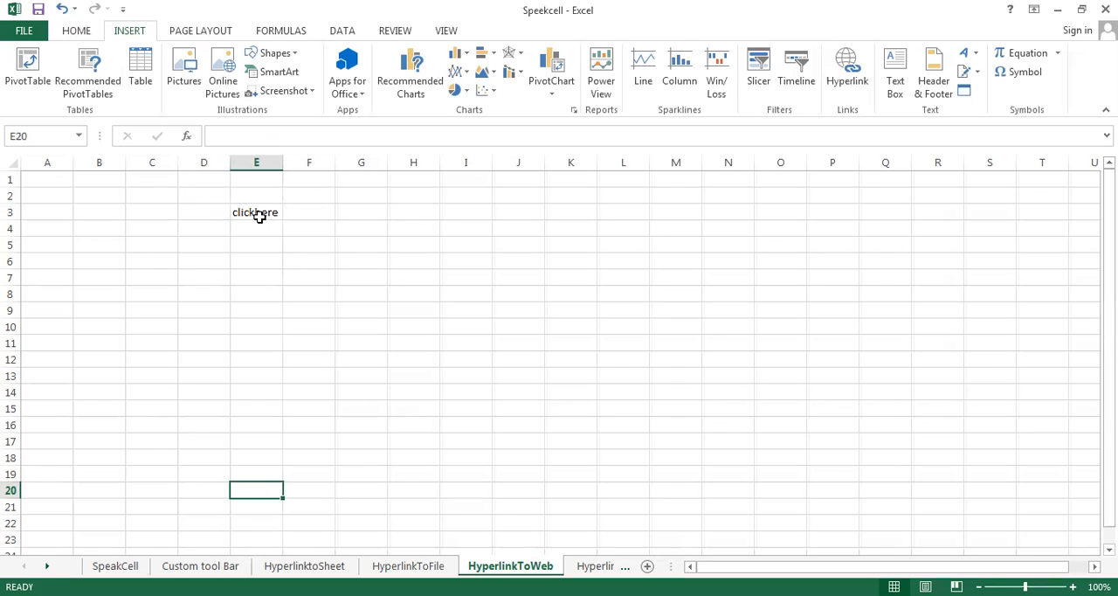
{"action": "left_click", "coordinate": [270, 327]}
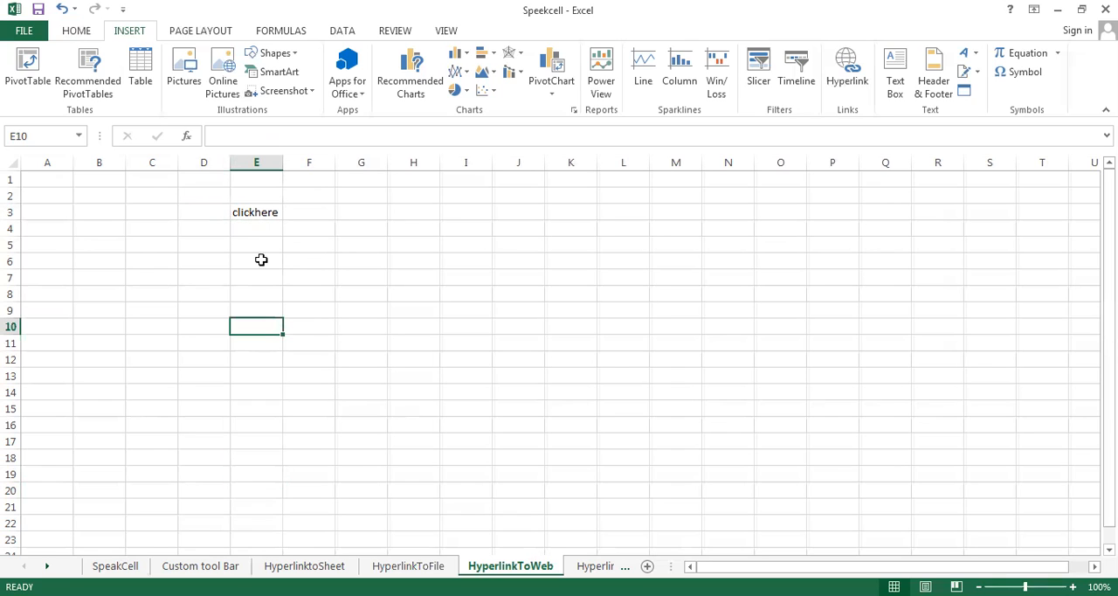
{"action": "left_click", "coordinate": [253, 213]}
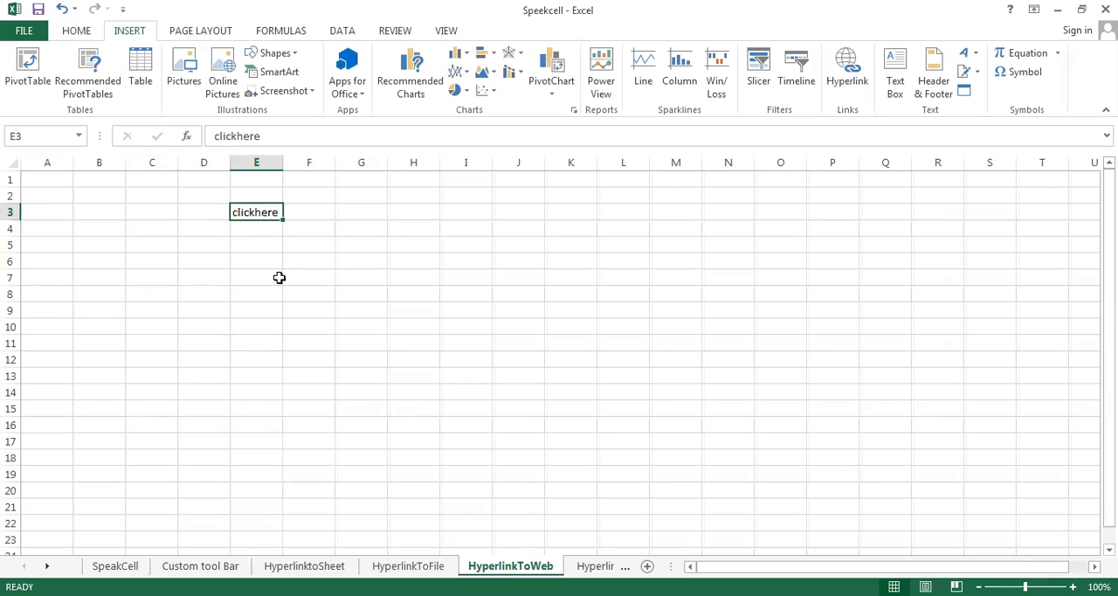
{"action": "right_click", "coordinate": [266, 217]}
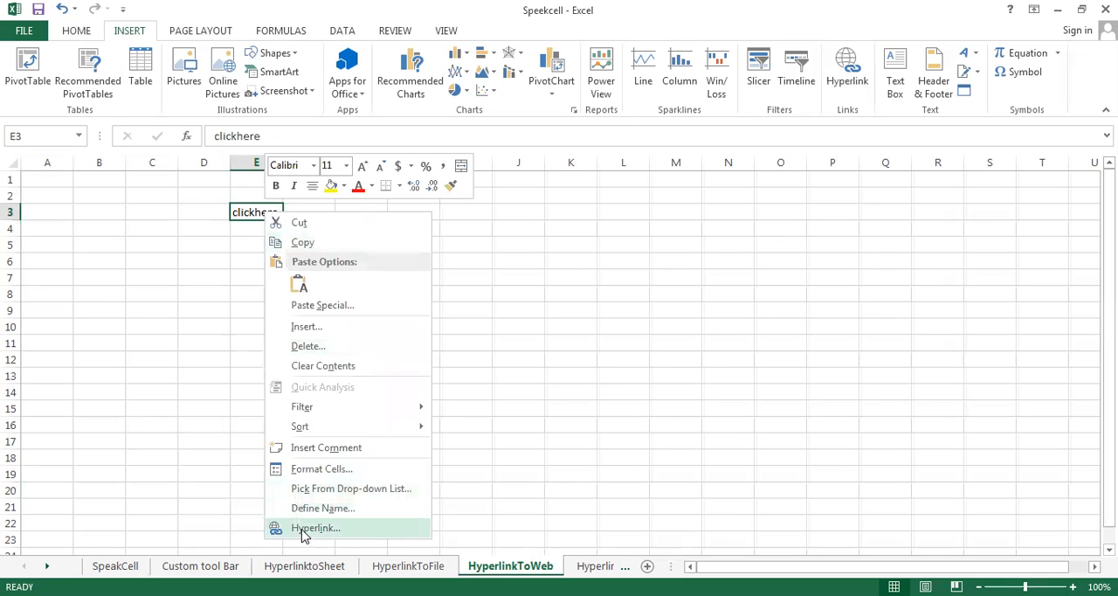
{"action": "left_click", "coordinate": [304, 529]}
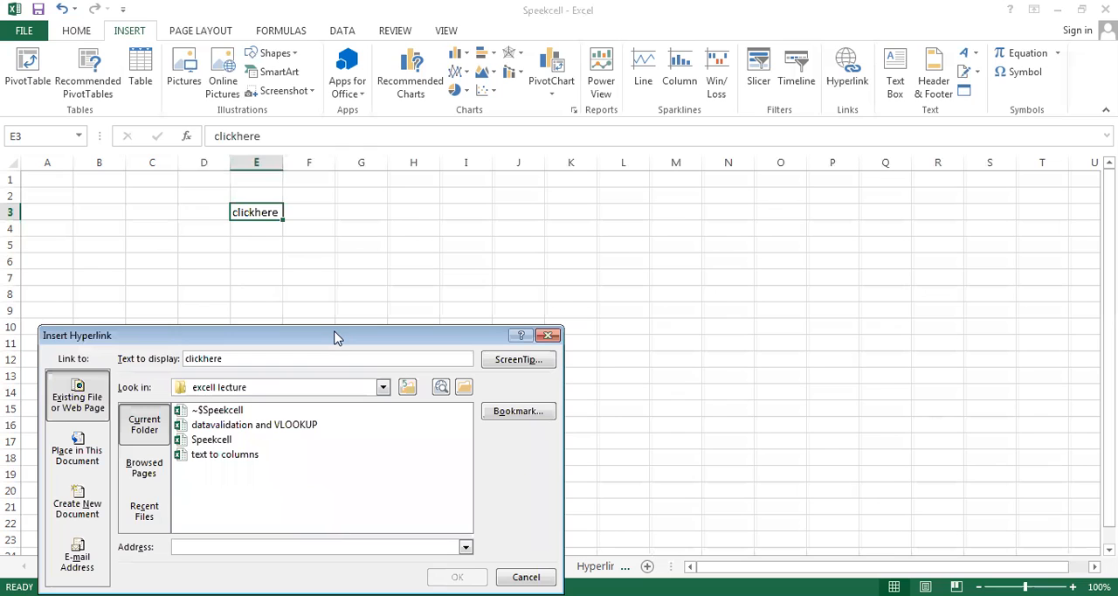
{"action": "left_click_drag", "start_coordinate": [336, 336], "coordinate": [713, 168]}
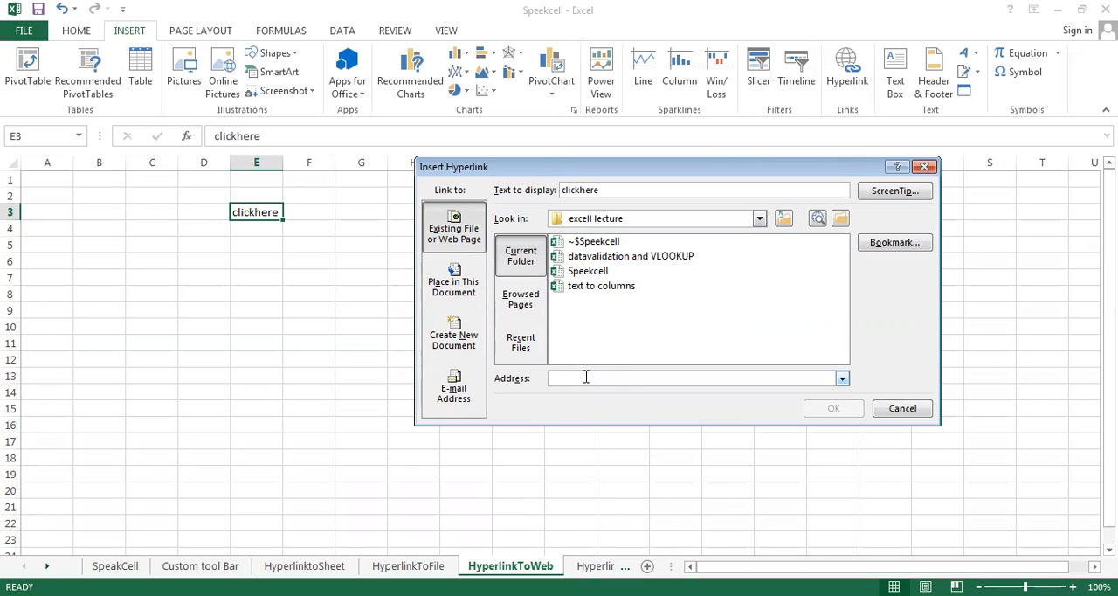
{"action": "type", "text": "www"}
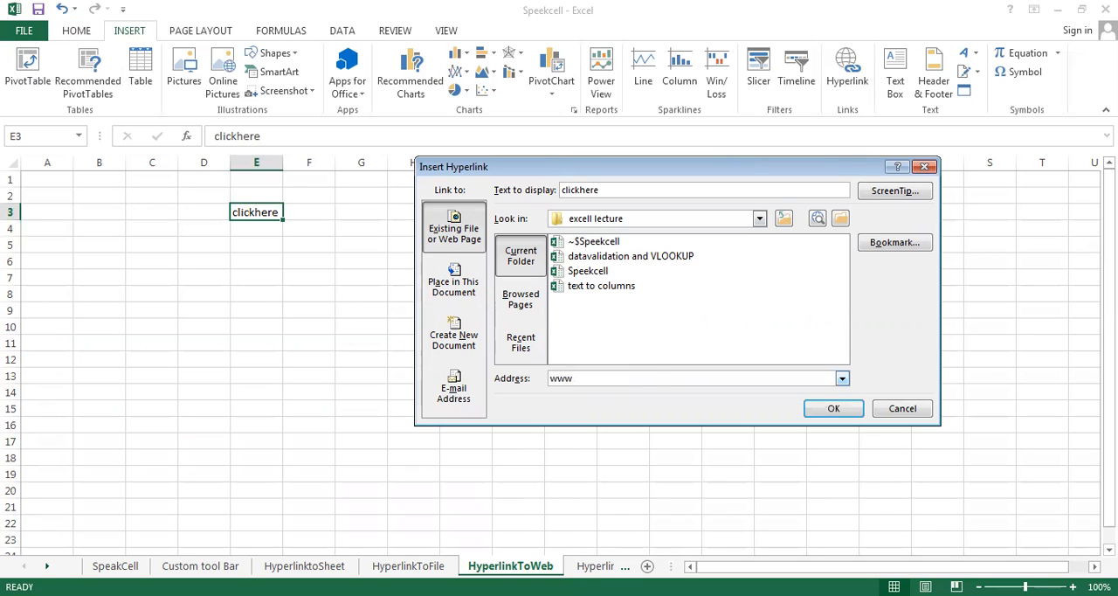
{"action": "type", "text": ".google.com/"}
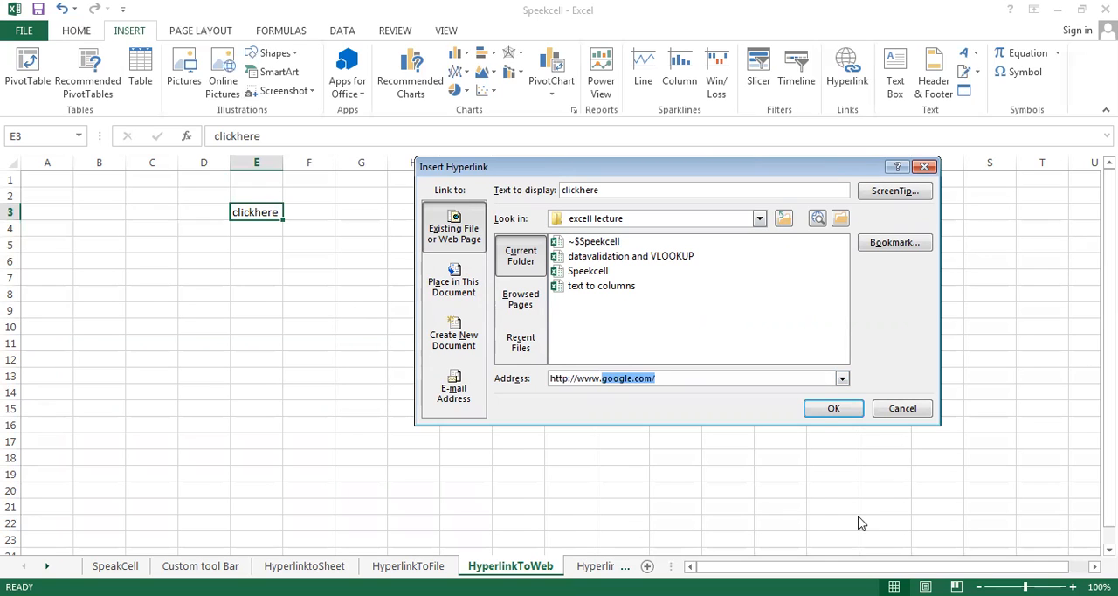
{"action": "left_click", "coordinate": [826, 410]}
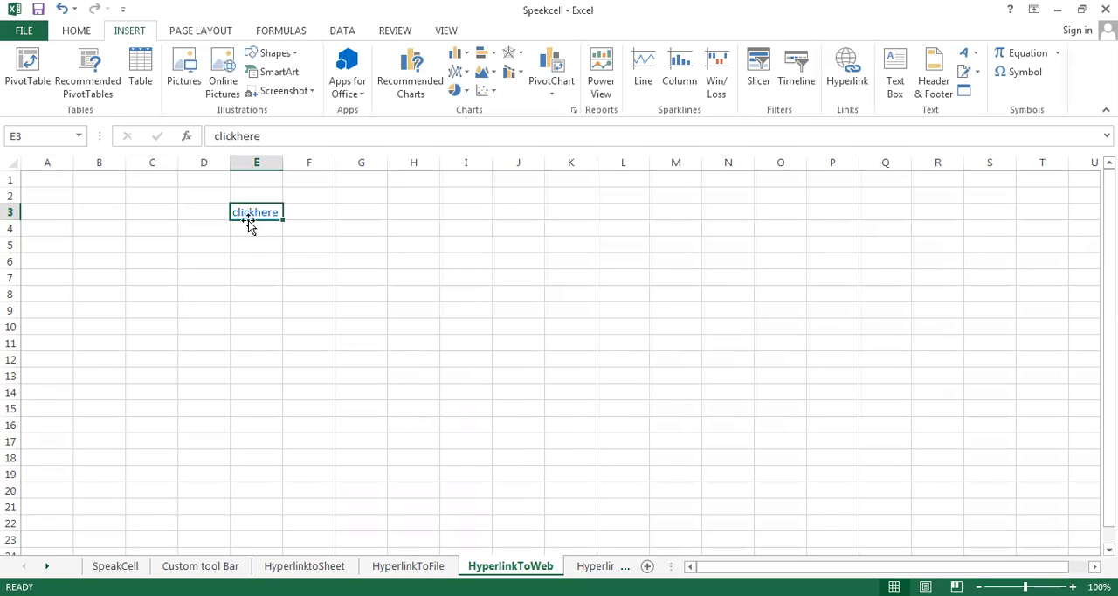
{"action": "mouse_move", "coordinate": [250, 217]}
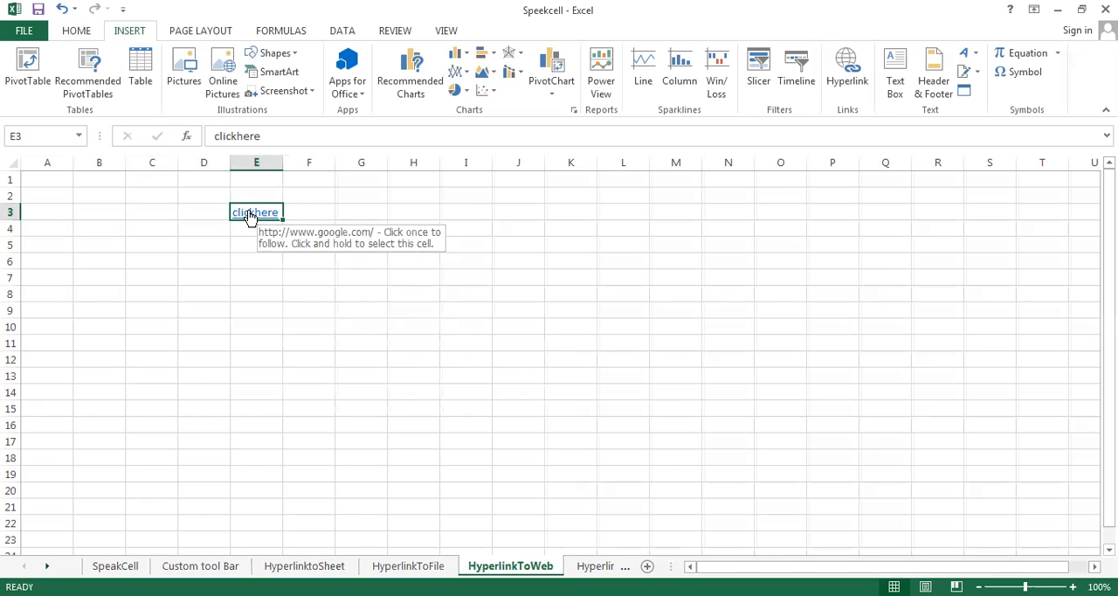
{"action": "left_click", "coordinate": [250, 216]}
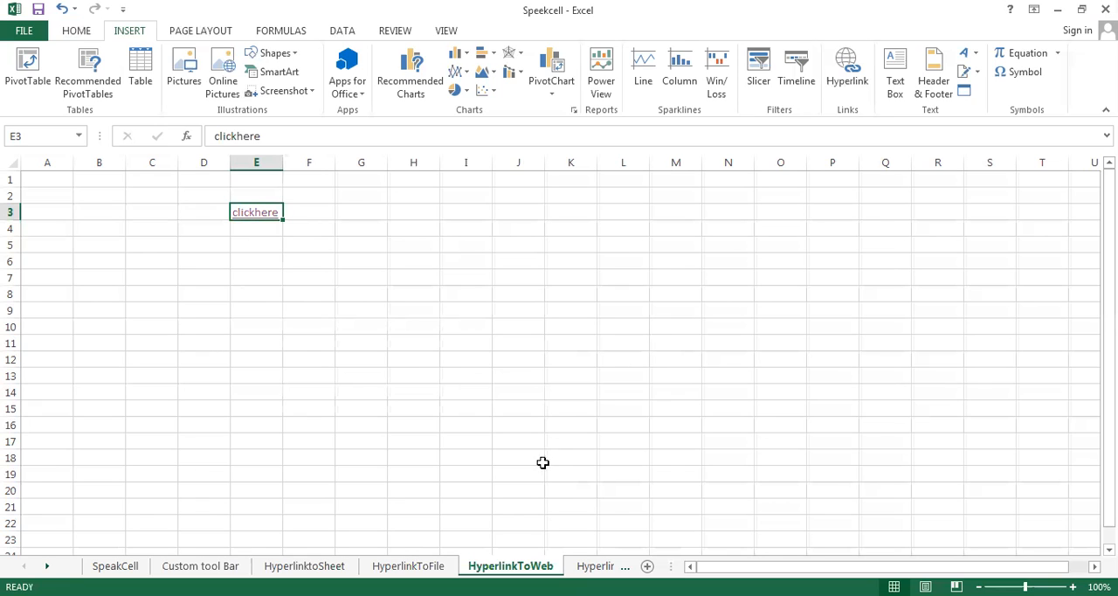
Start a hyperlink on the "click to update file" cell D2 of the HyperlinkToUpdateFile sheet, linking to a new document named updated.txt
{"action": "left_click", "coordinate": [598, 566]}
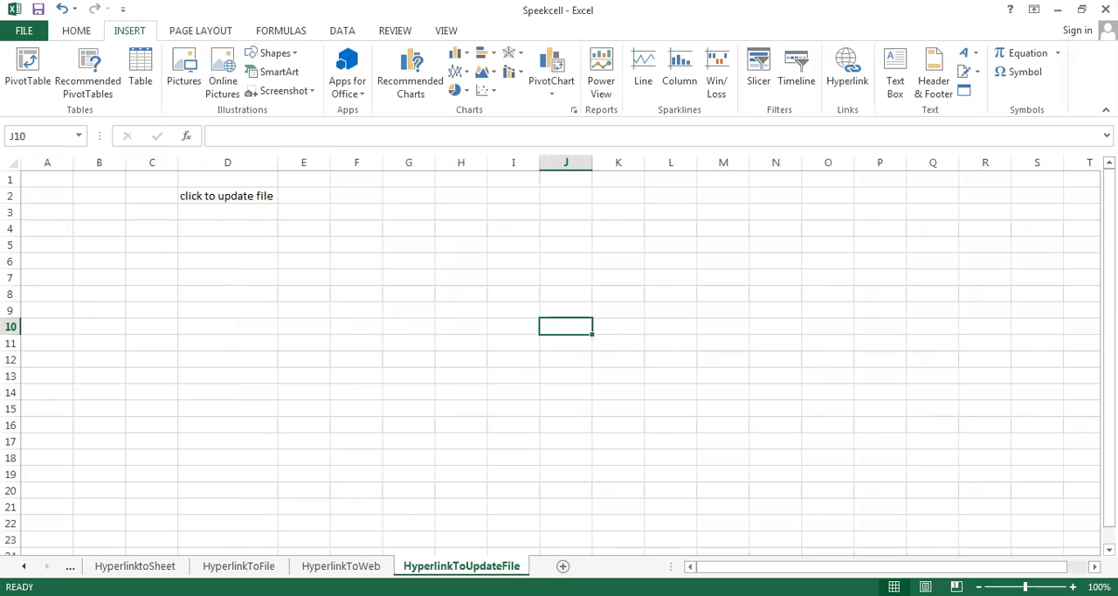
{"action": "left_click", "coordinate": [222, 198]}
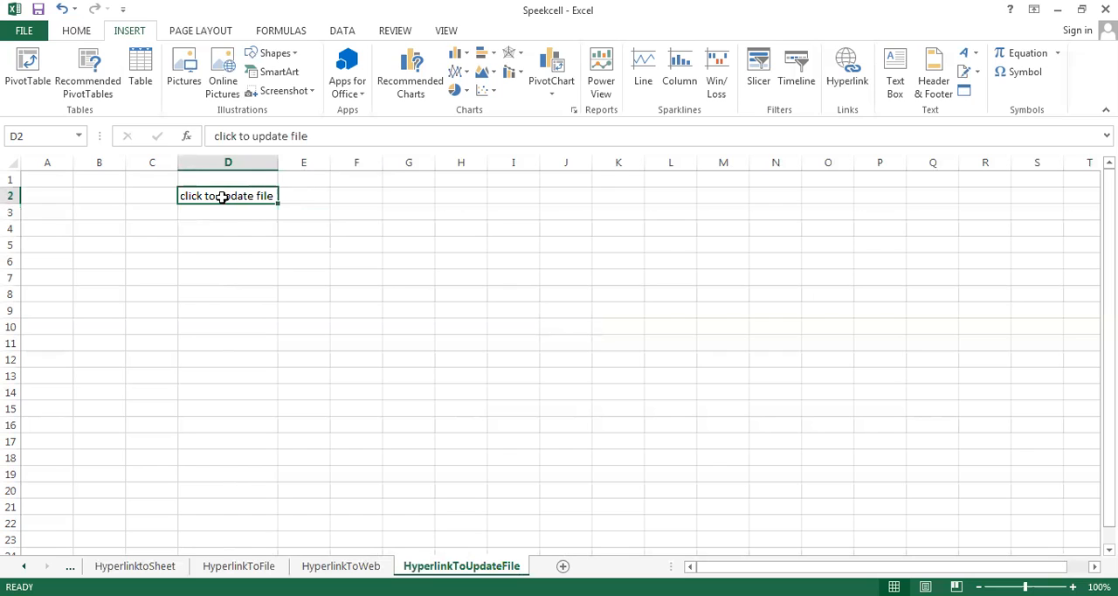
{"action": "key", "text": "ctrl+k"}
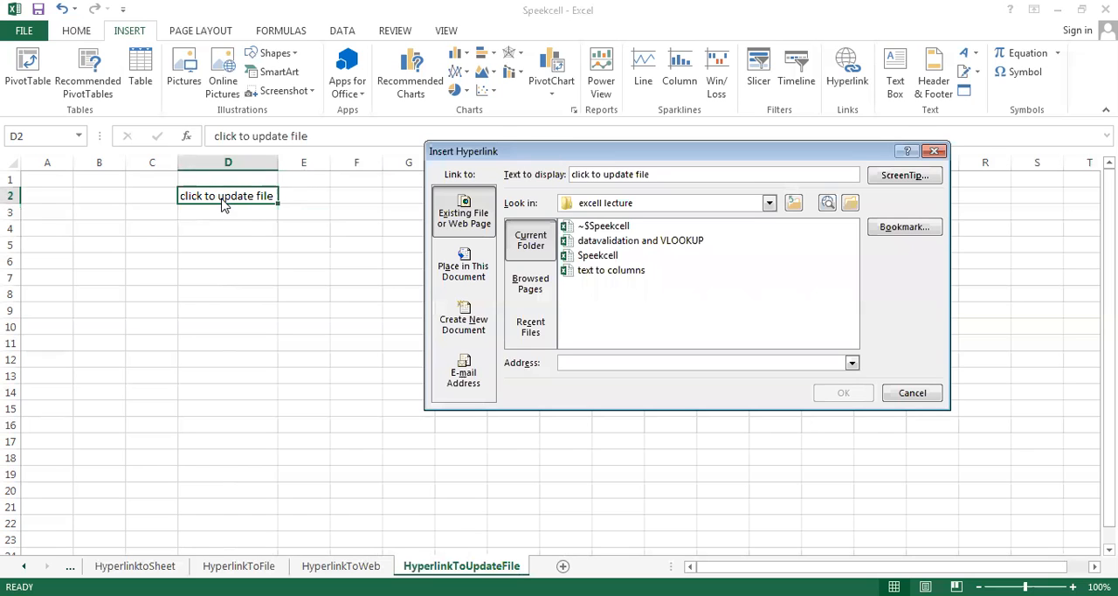
{"action": "left_click", "coordinate": [463, 322]}
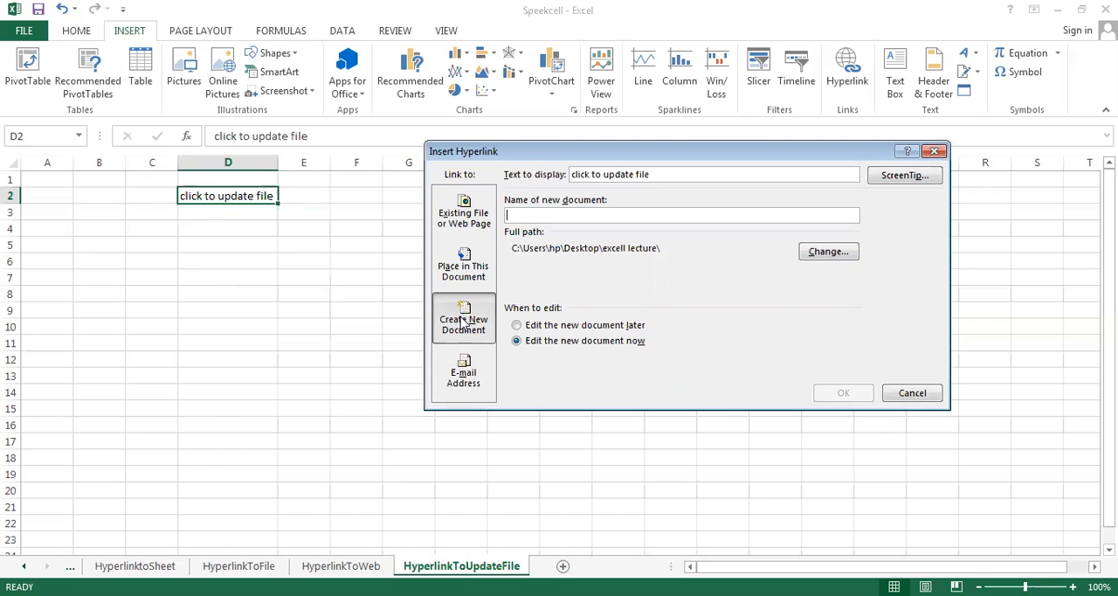
{"action": "type", "text": "updated"}
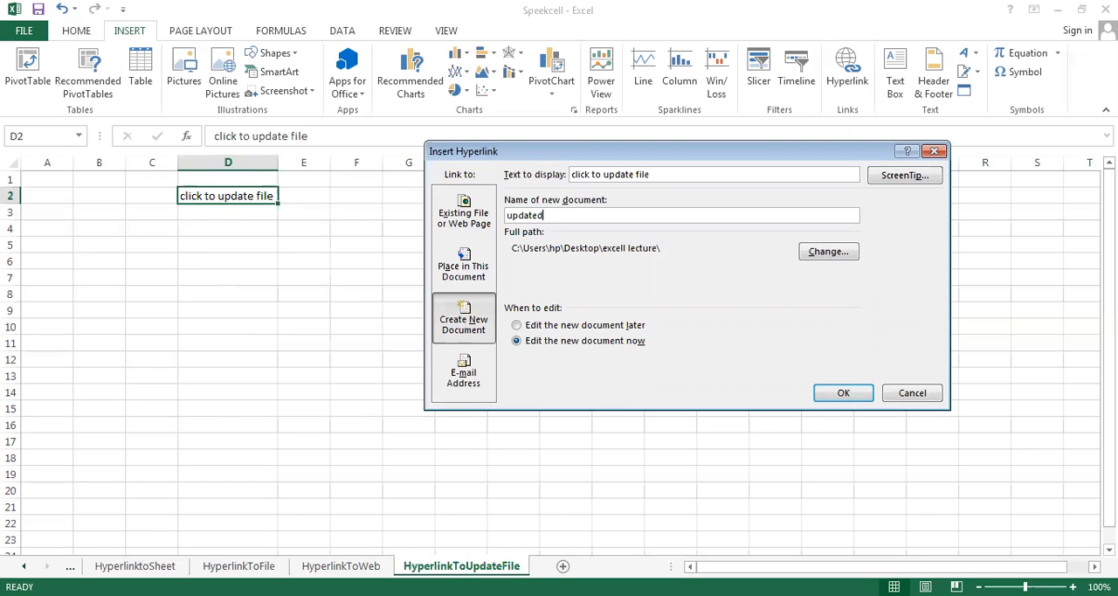
{"action": "type", "text": ".txt"}
Create the linked updated.txt document in the Desktop folder and follow the "click to update file" link
{"action": "left_click", "coordinate": [828, 251]}
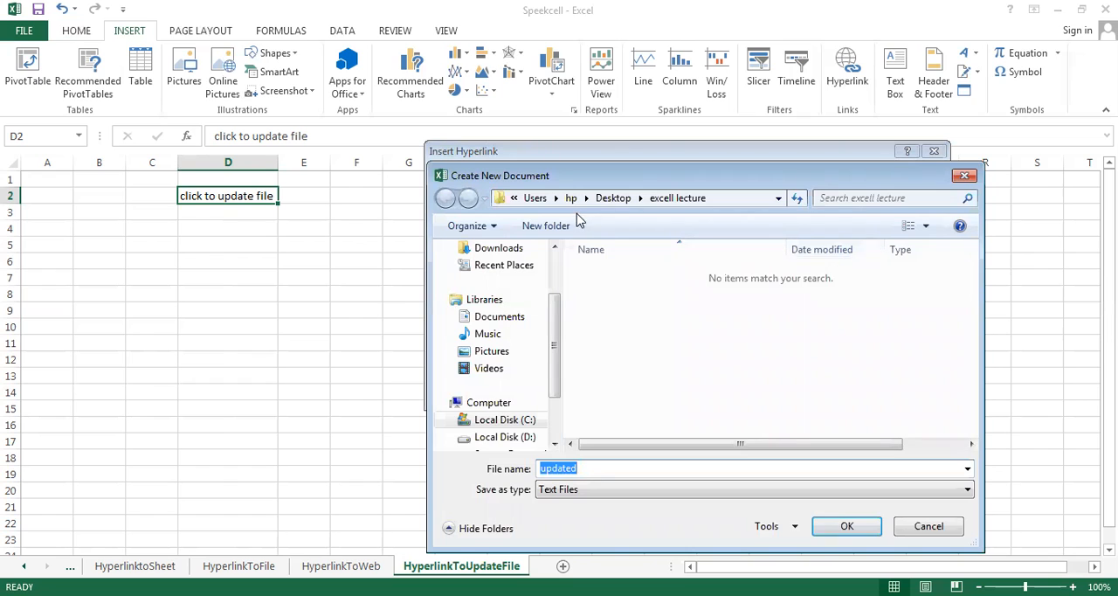
{"action": "left_click", "coordinate": [555, 249]}
{"action": "left_click", "coordinate": [555, 249]}
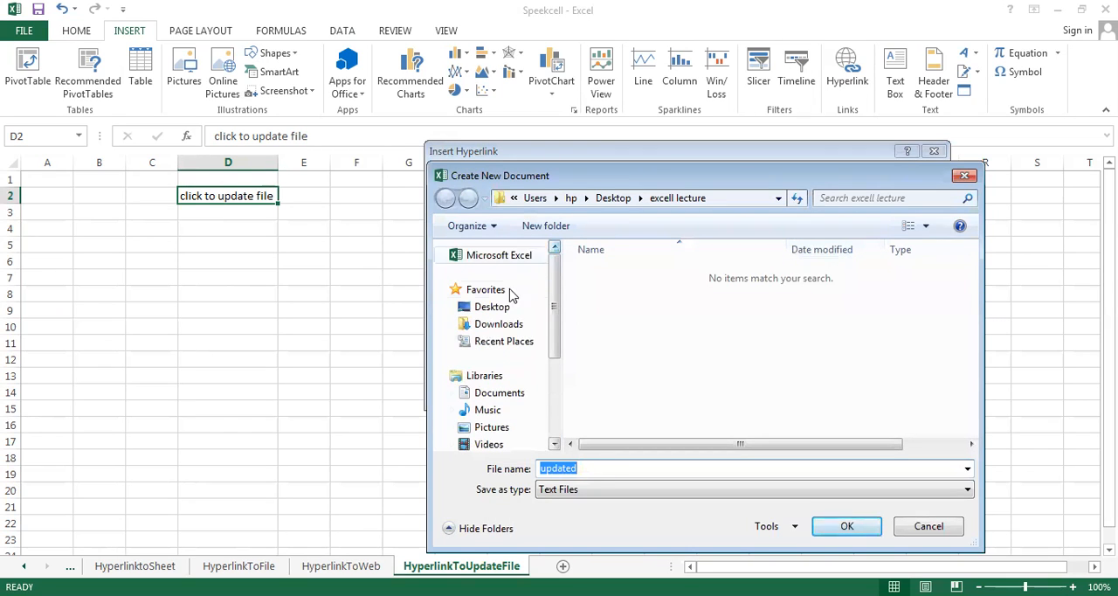
{"action": "left_click", "coordinate": [494, 309]}
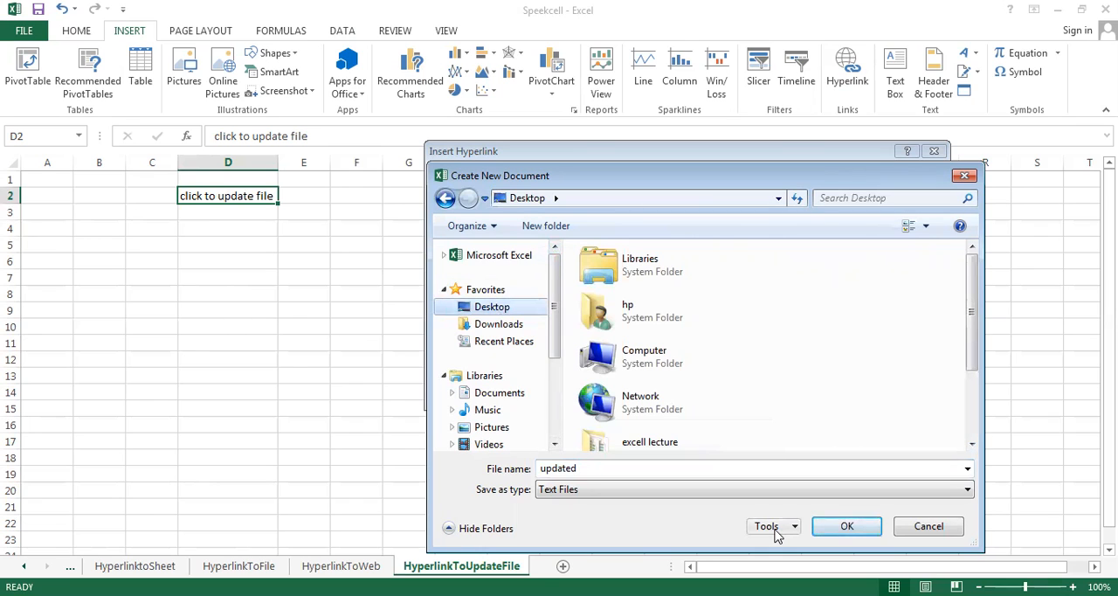
{"action": "left_click", "coordinate": [852, 525]}
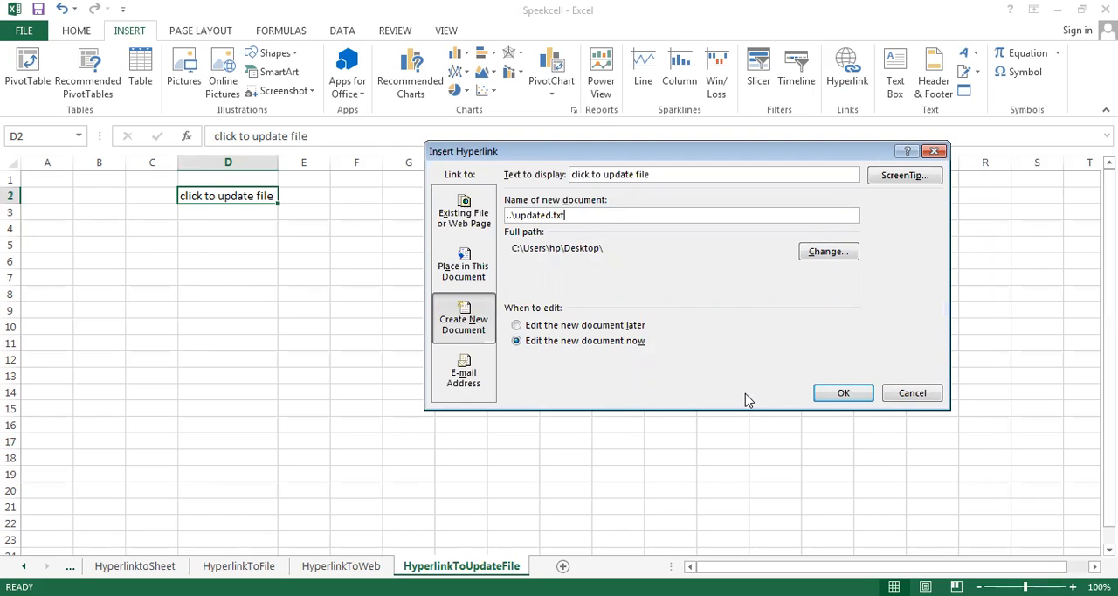
{"action": "left_click", "coordinate": [837, 395]}
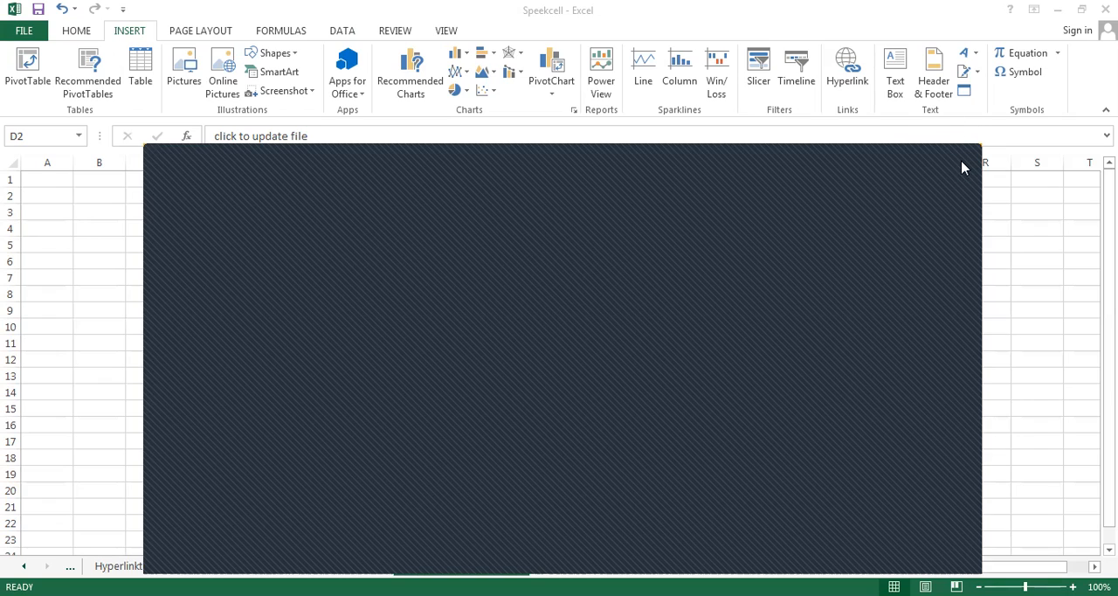
{"action": "left_click", "coordinate": [533, 308]}
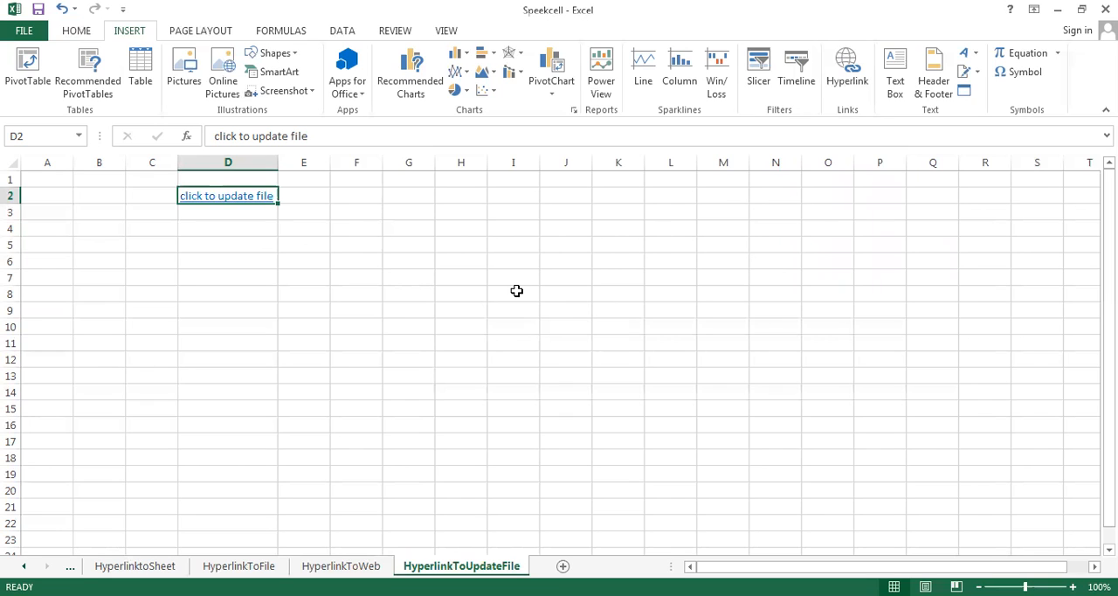
{"action": "left_click", "coordinate": [219, 194]}
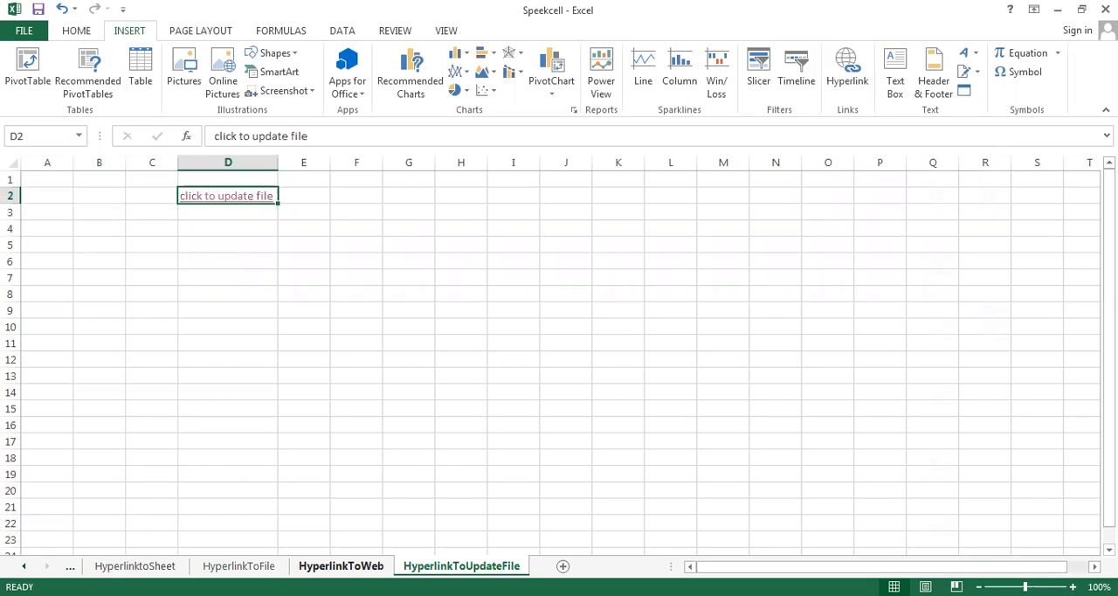
Look back through the HyperlinkToWeb, HyperlinkToFile and HyperlinktoSheet sheets
{"action": "left_click", "coordinate": [341, 565]}
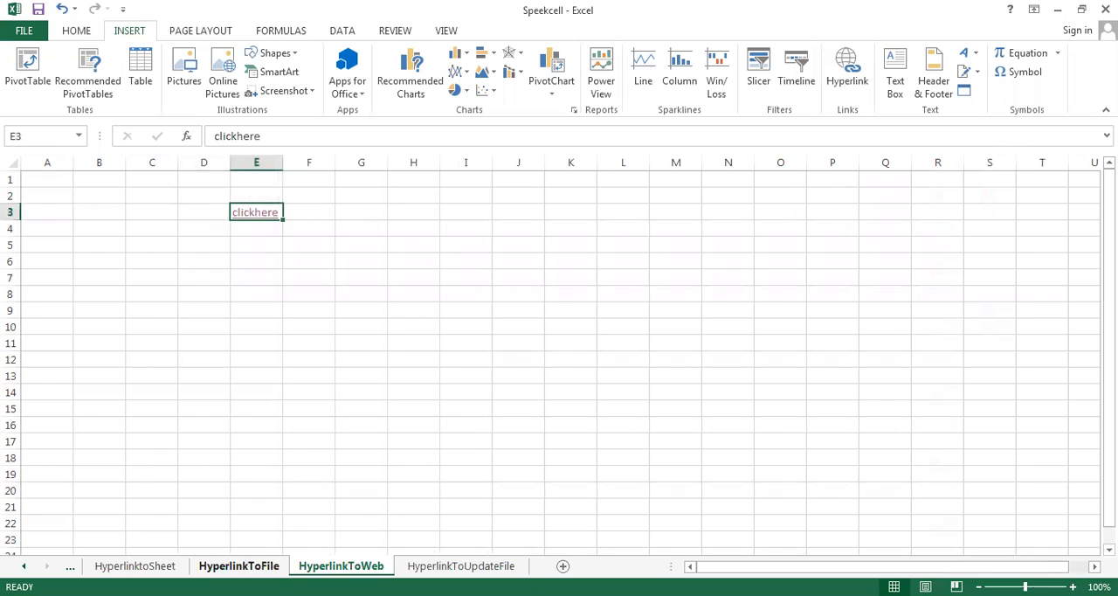
{"action": "left_click", "coordinate": [239, 565]}
{"action": "left_click", "coordinate": [135, 565]}
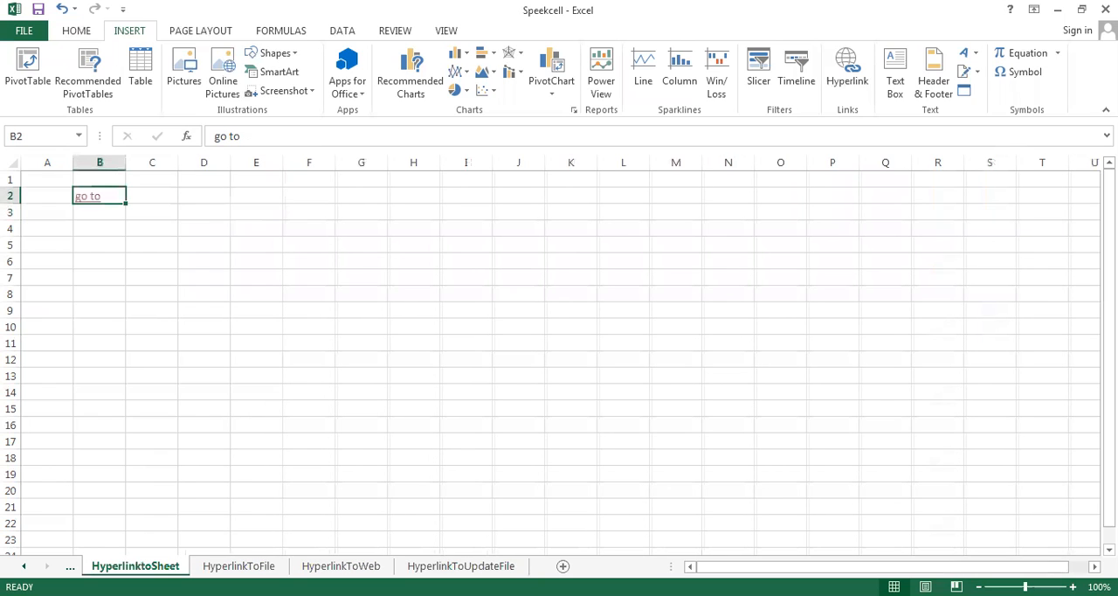
{"action": "left_click", "coordinate": [23, 565]}
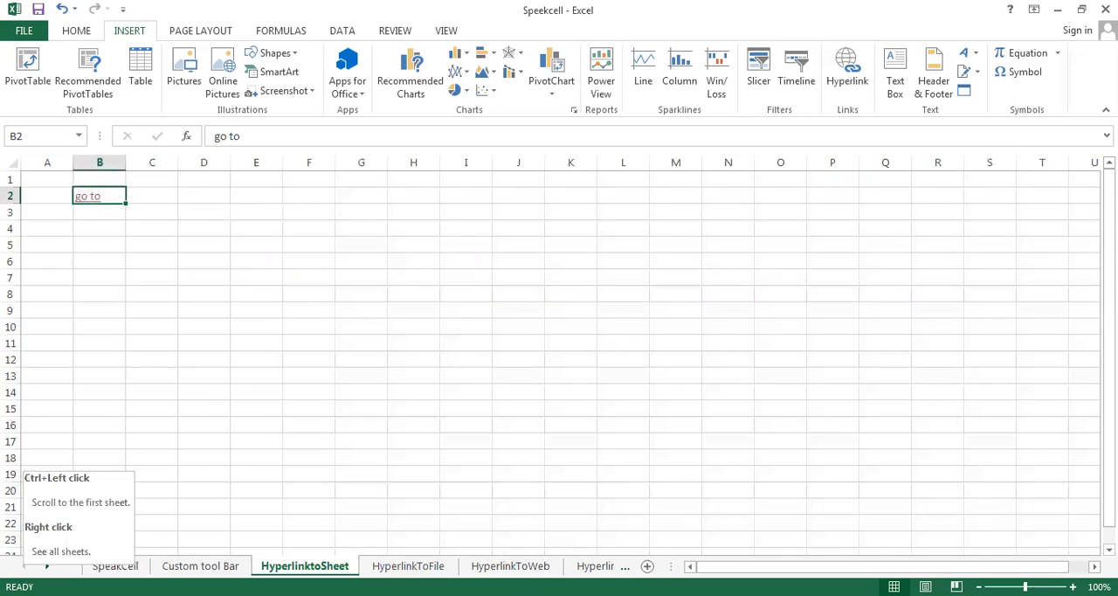
{"action": "left_click", "coordinate": [233, 411]}
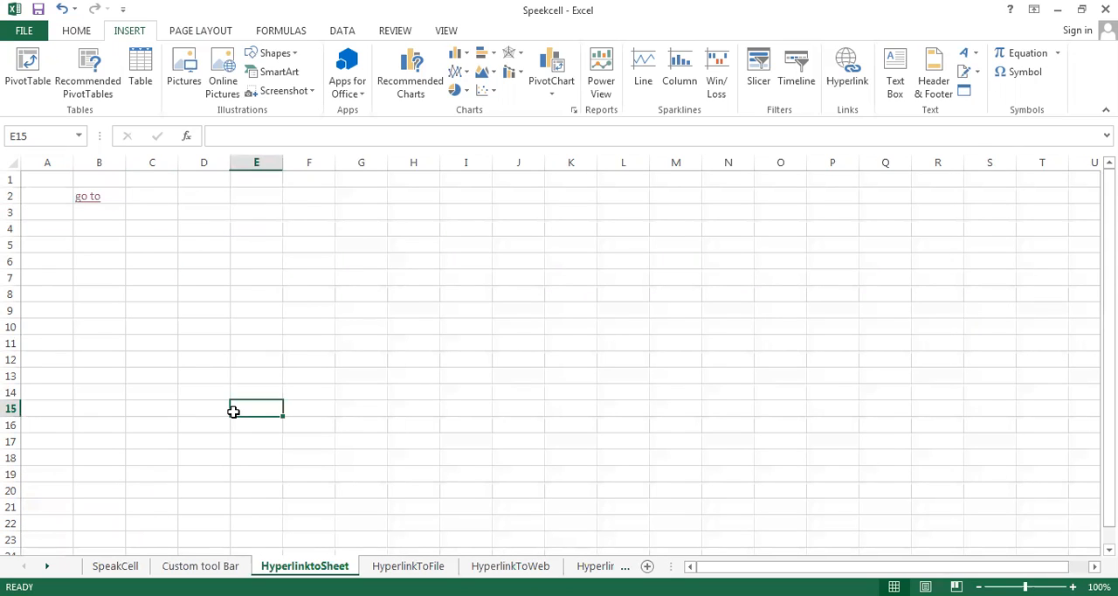